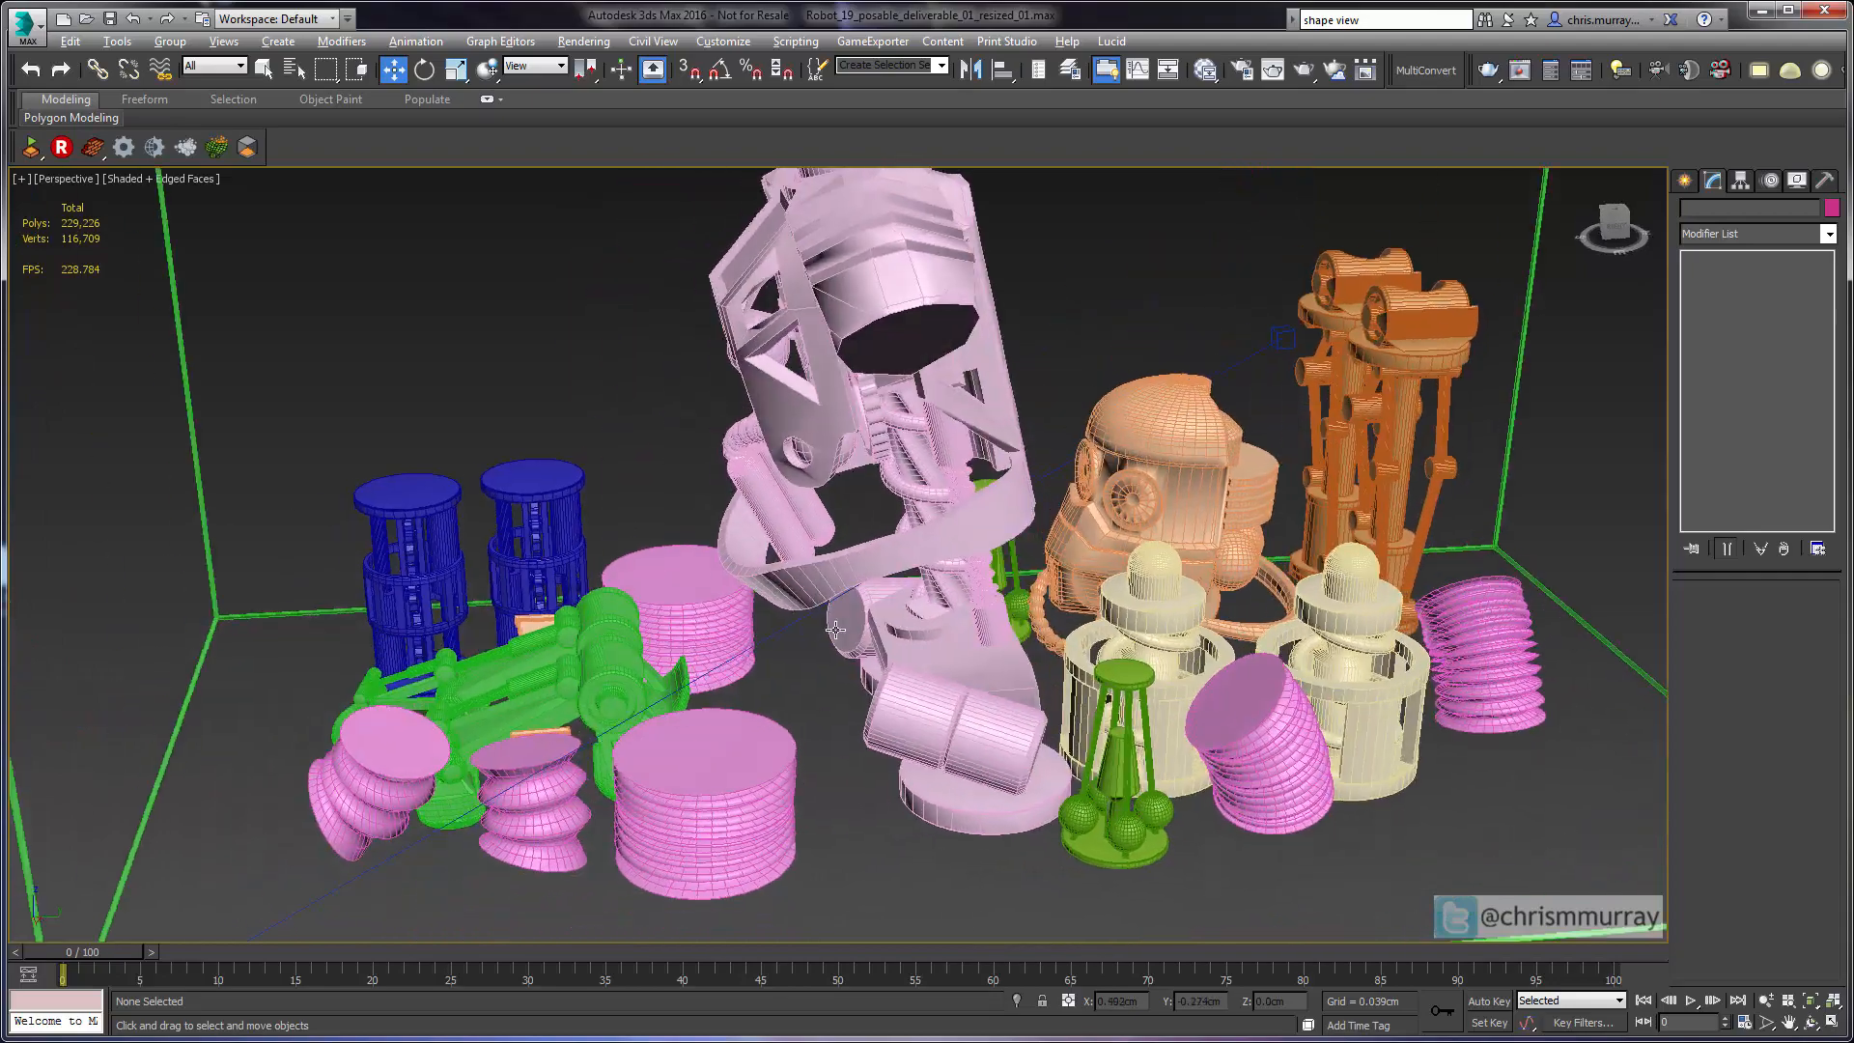
- Select the cream thigh_lower_L part on the far side and isolate it from the other robot pieces
scroll(868, 623, up, 2)
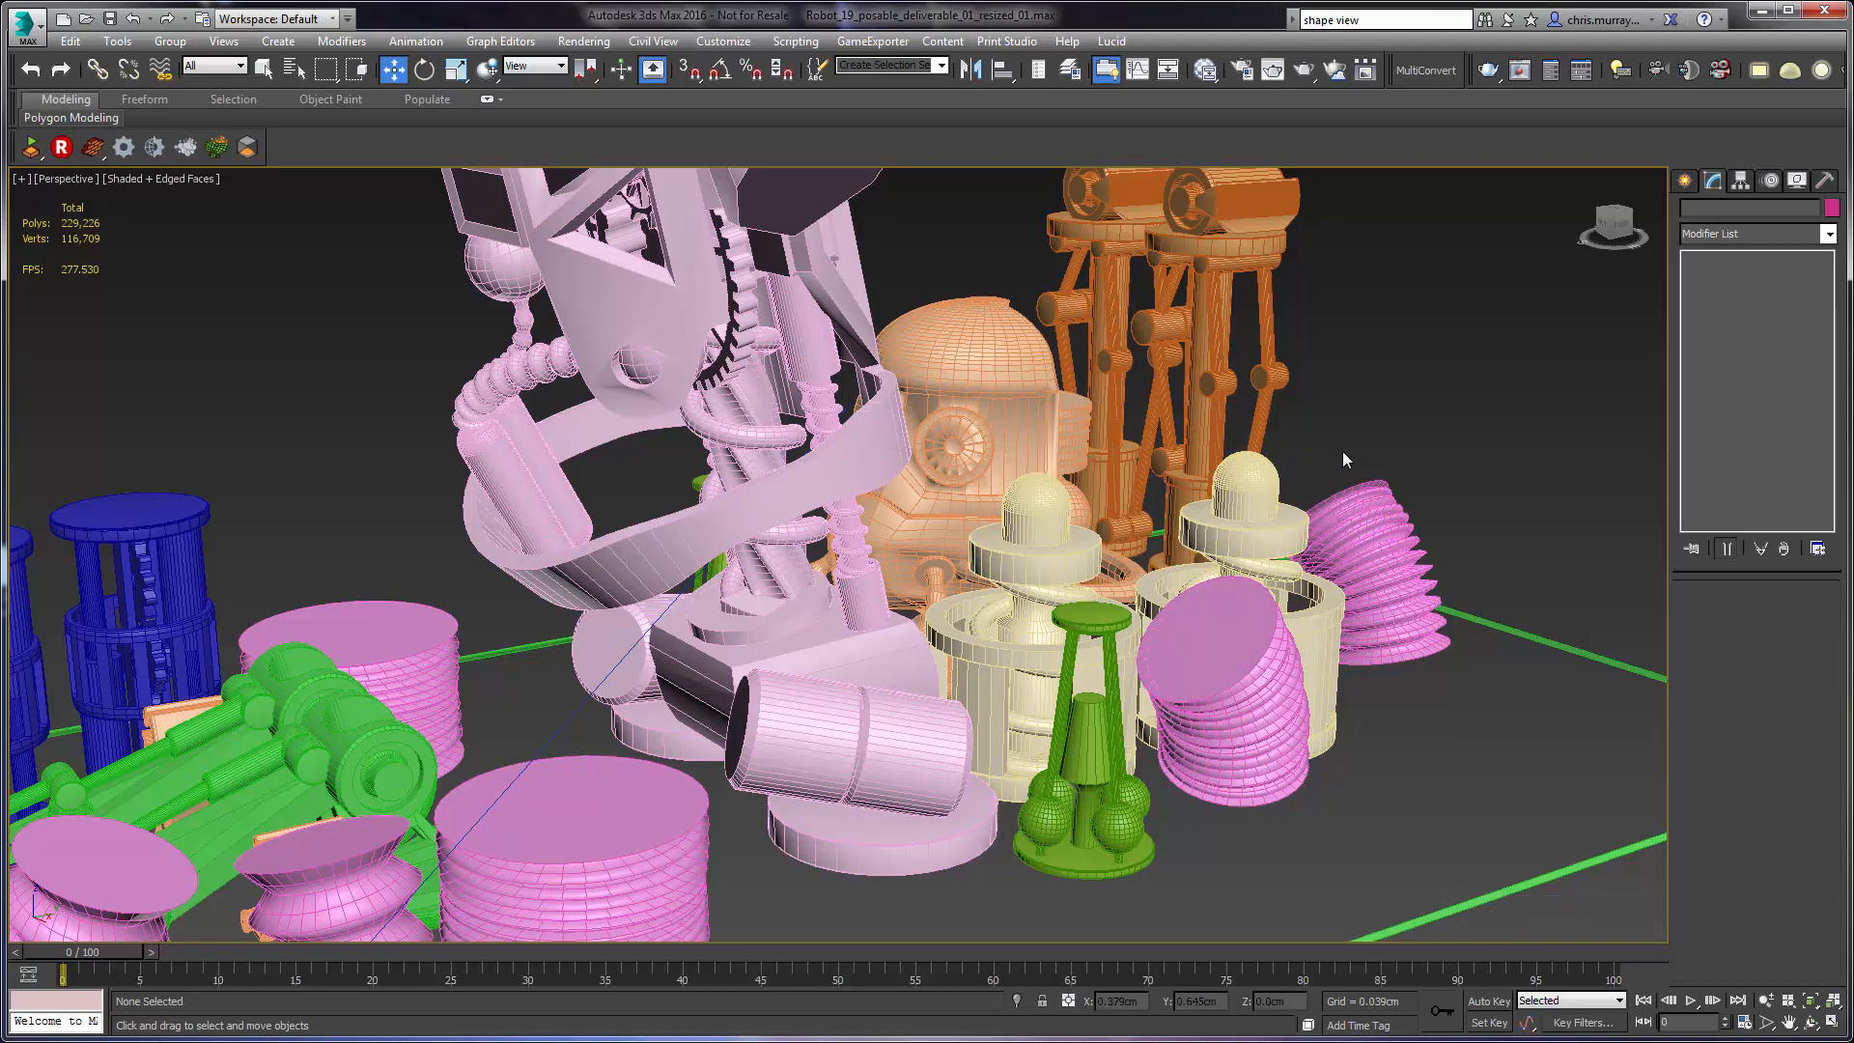
click(1249, 543)
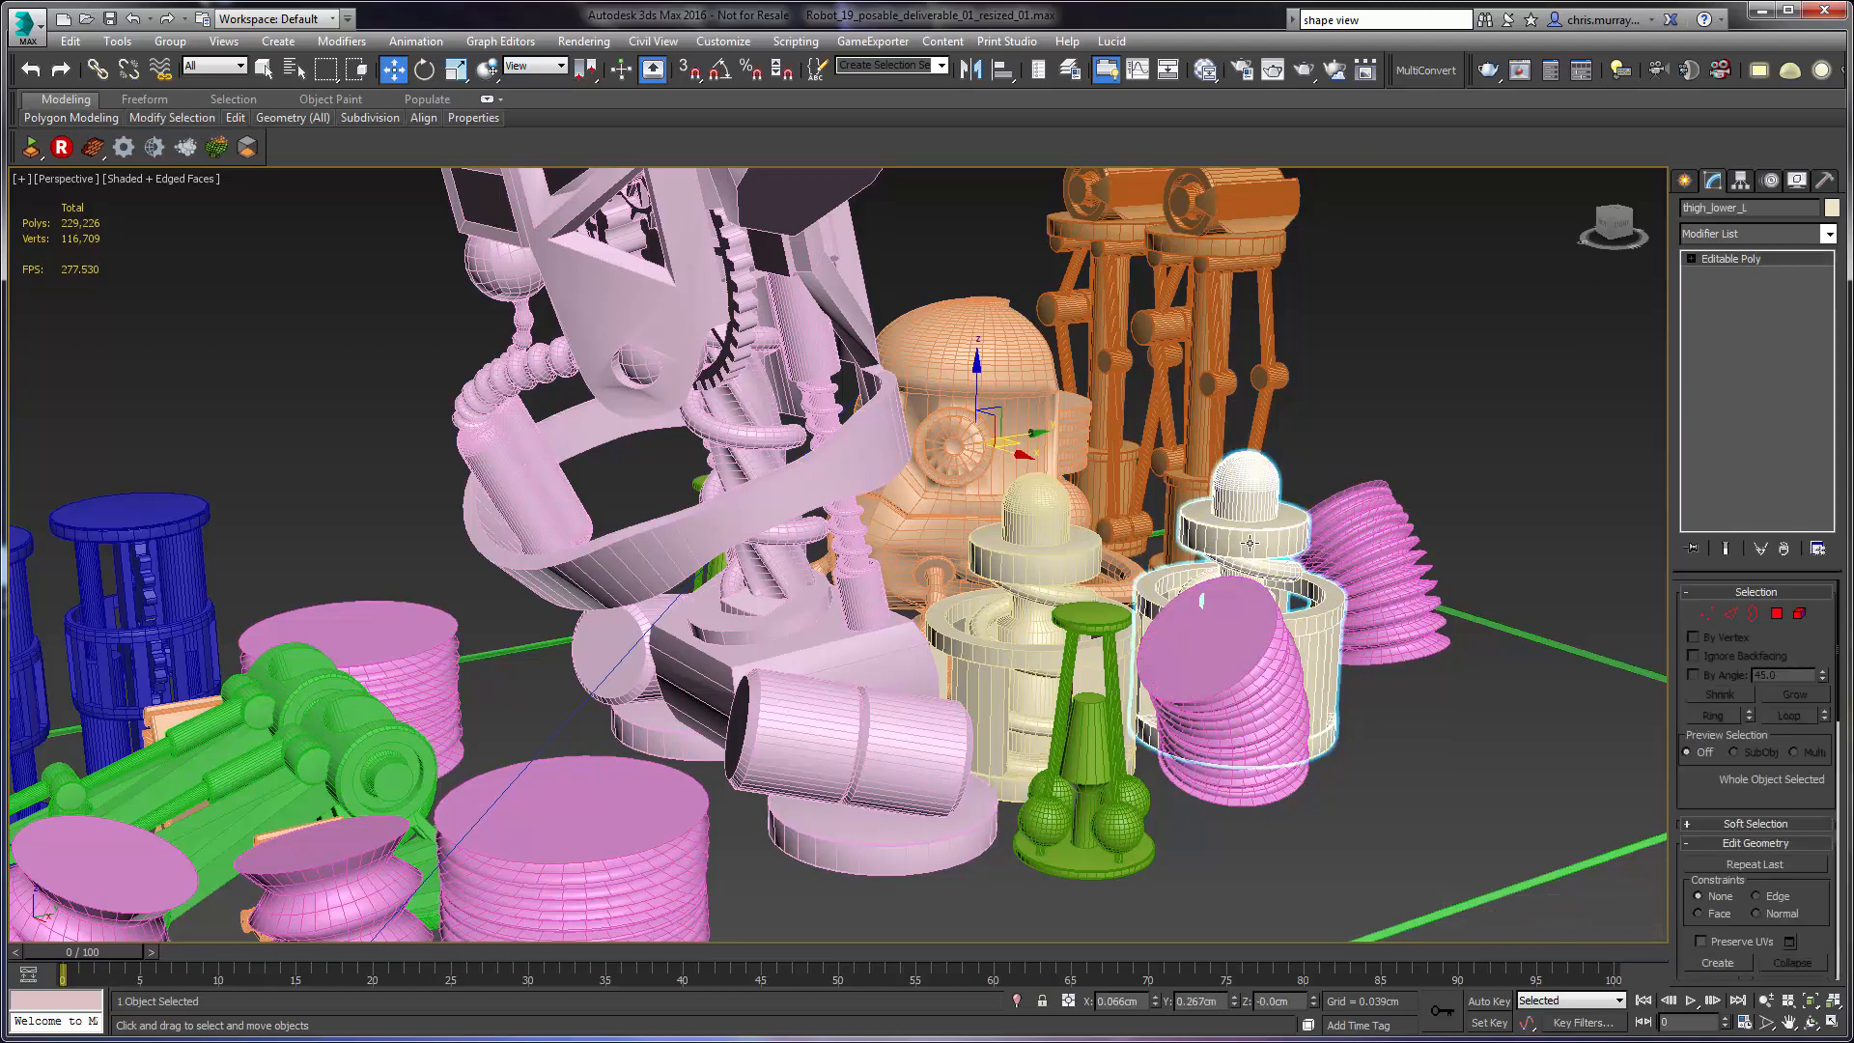
right_click(1254, 539)
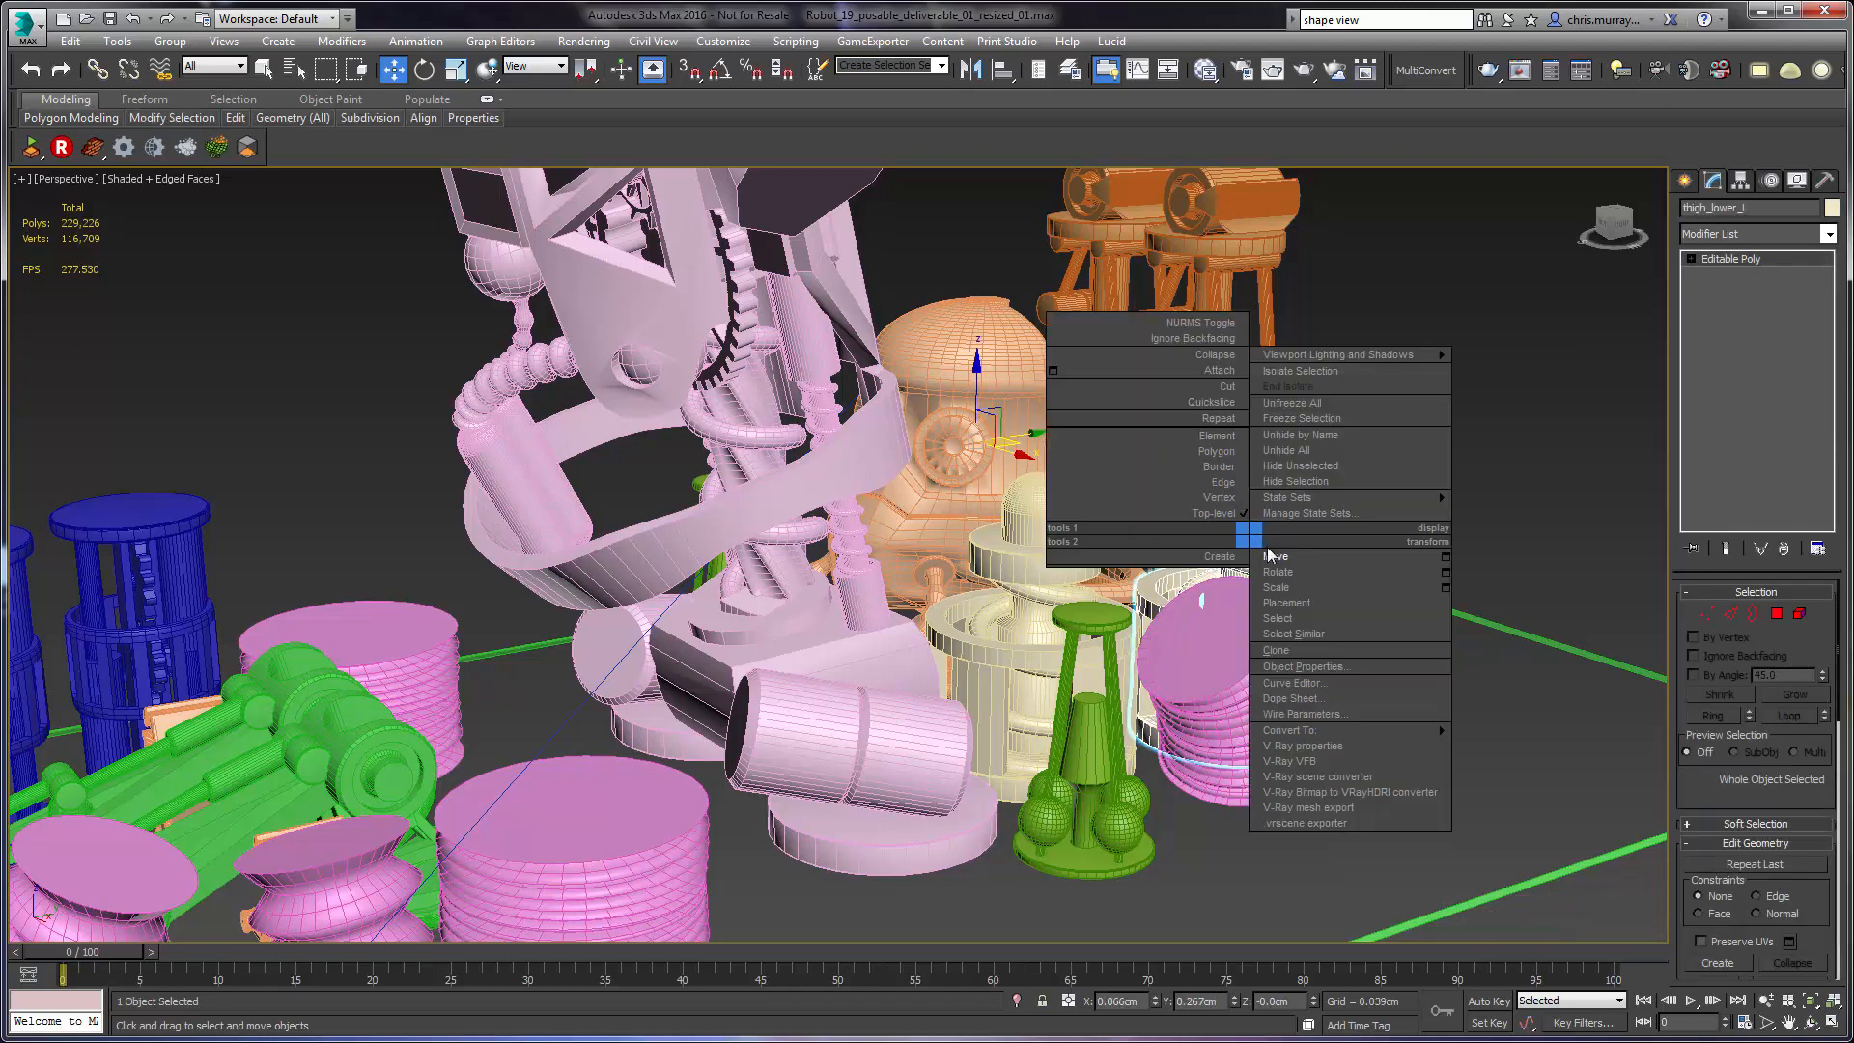
click(1284, 371)
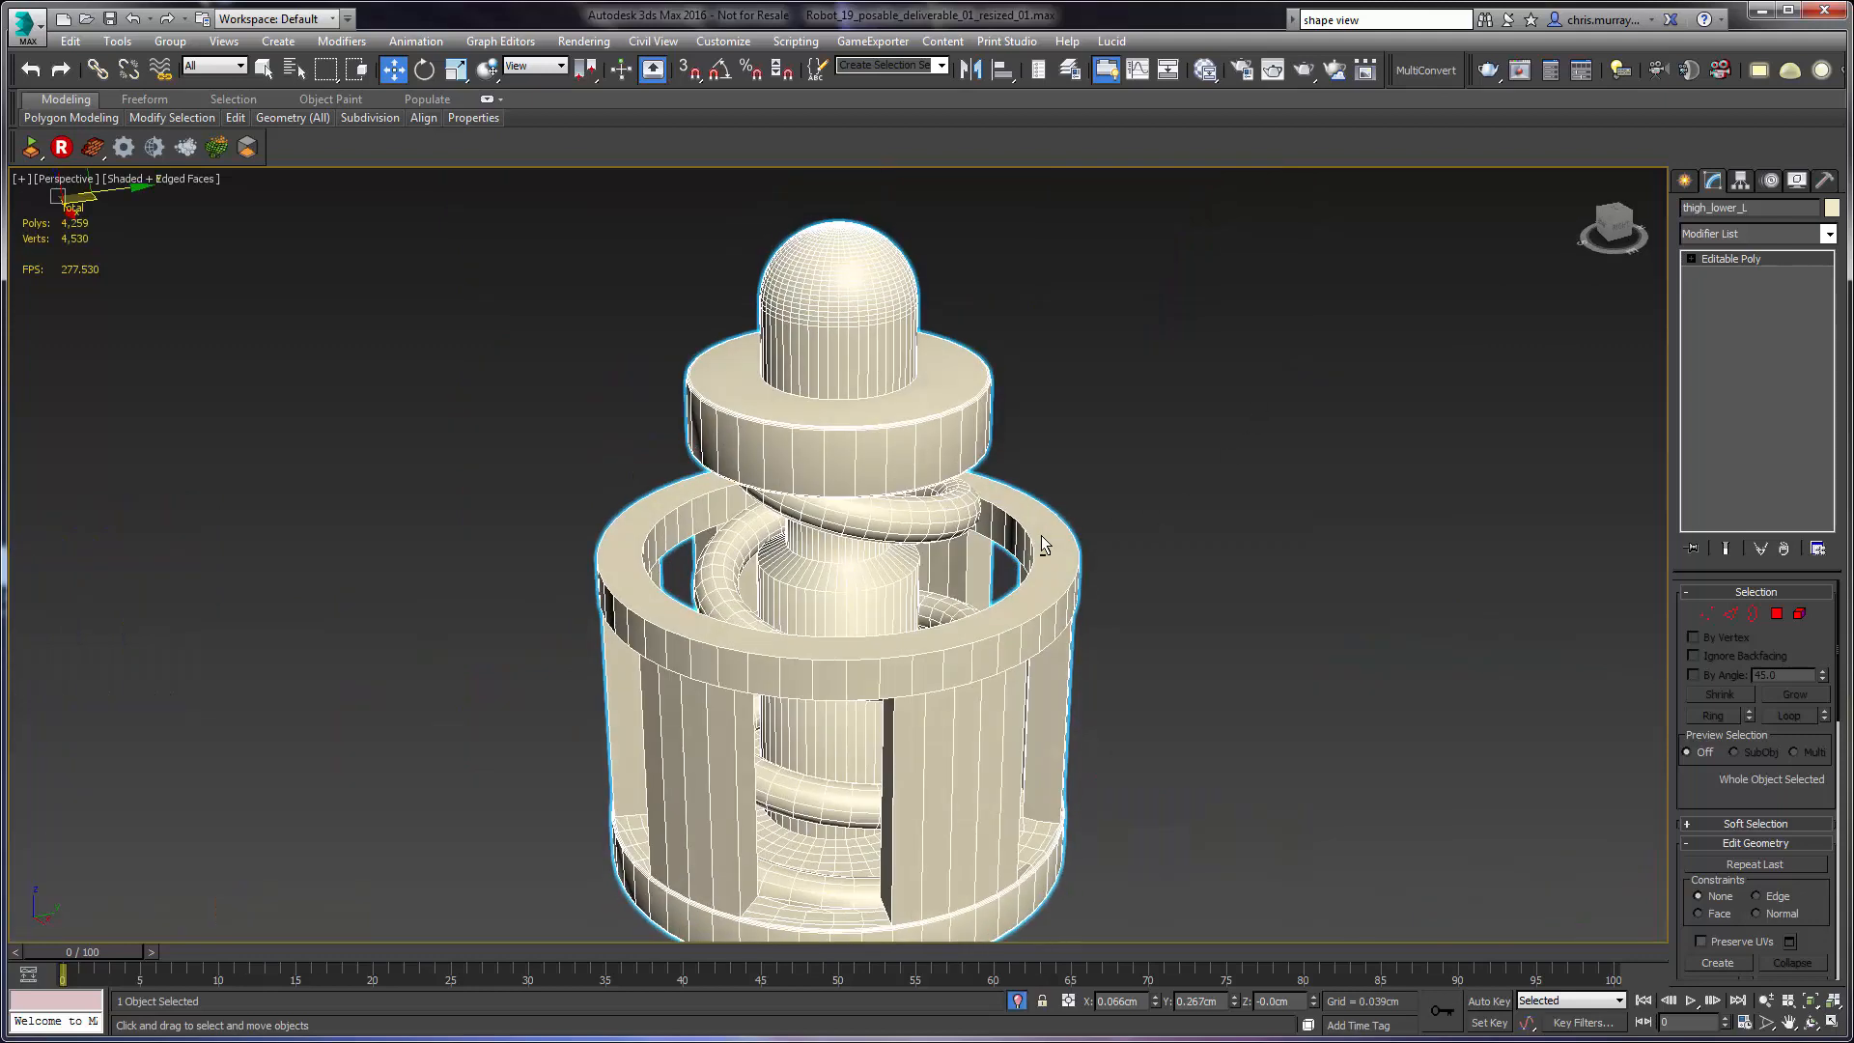
middle_drag(1042, 524, 1047, 437)
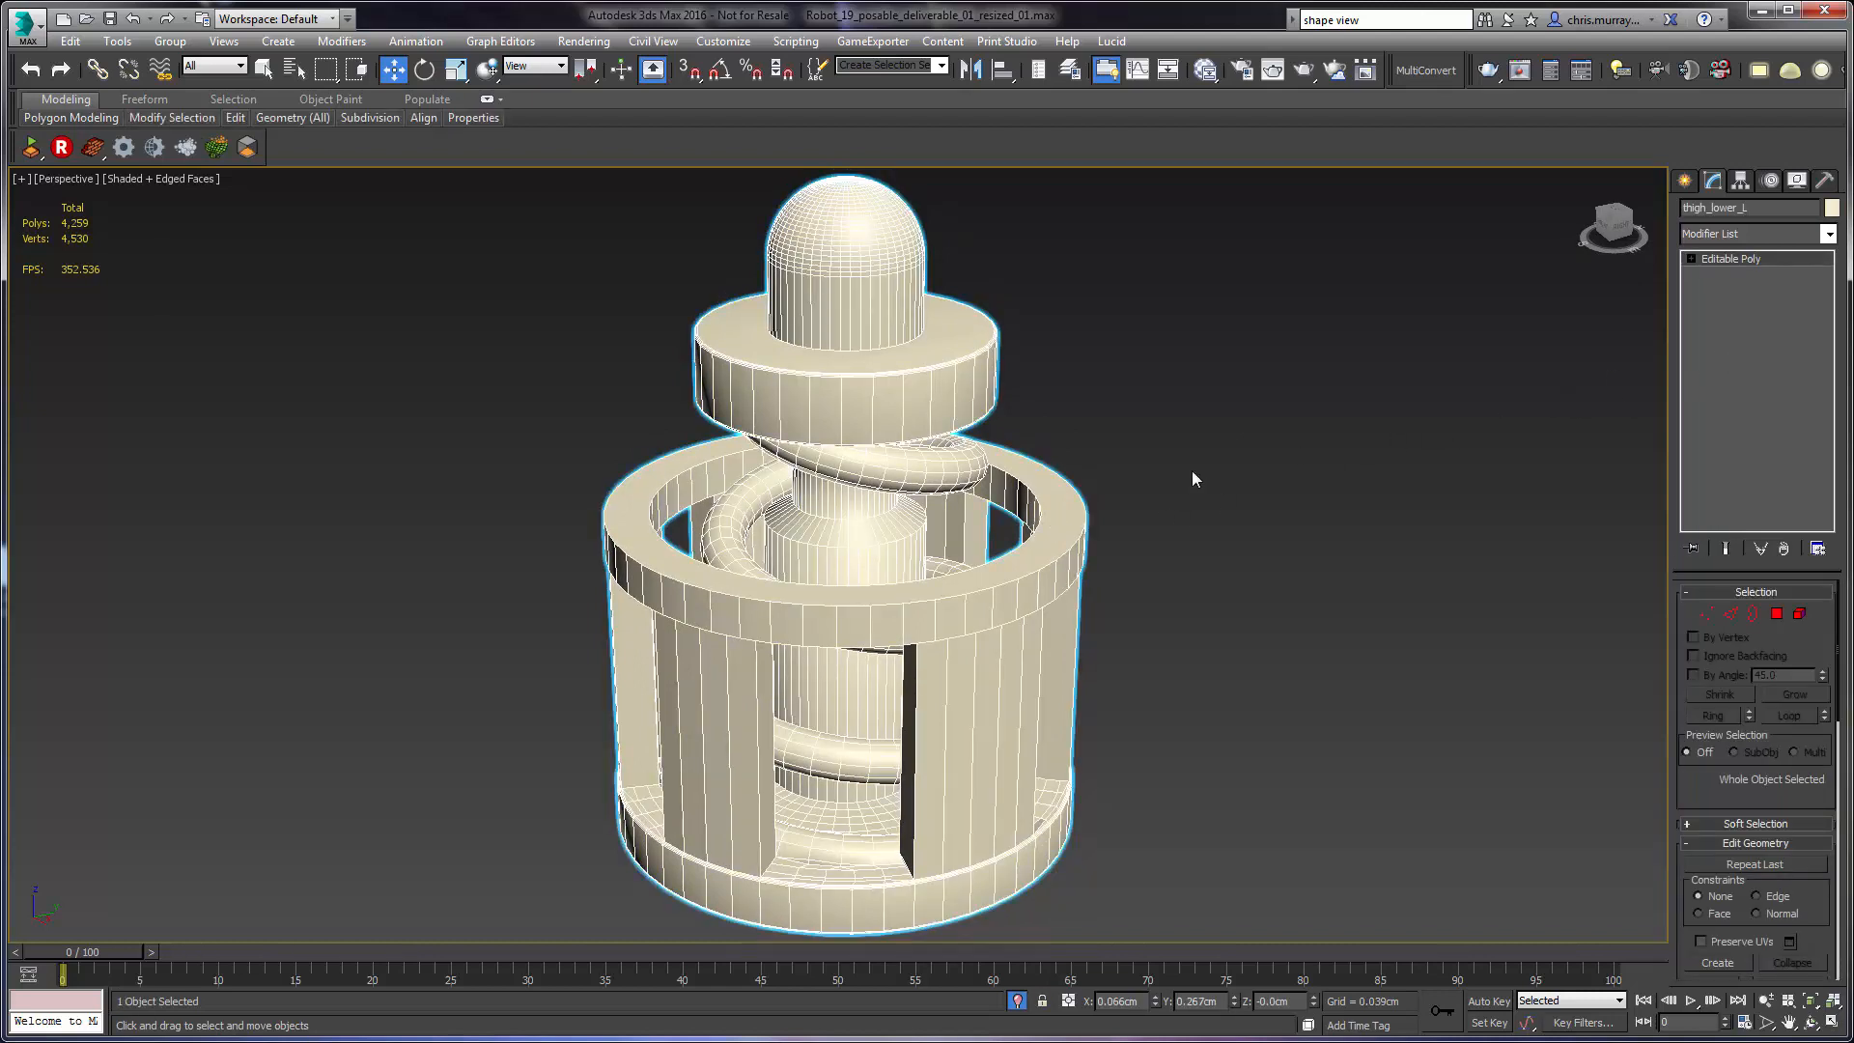
- Search for STL Check and add it as a modifier on the isolated thigh part
text(x)
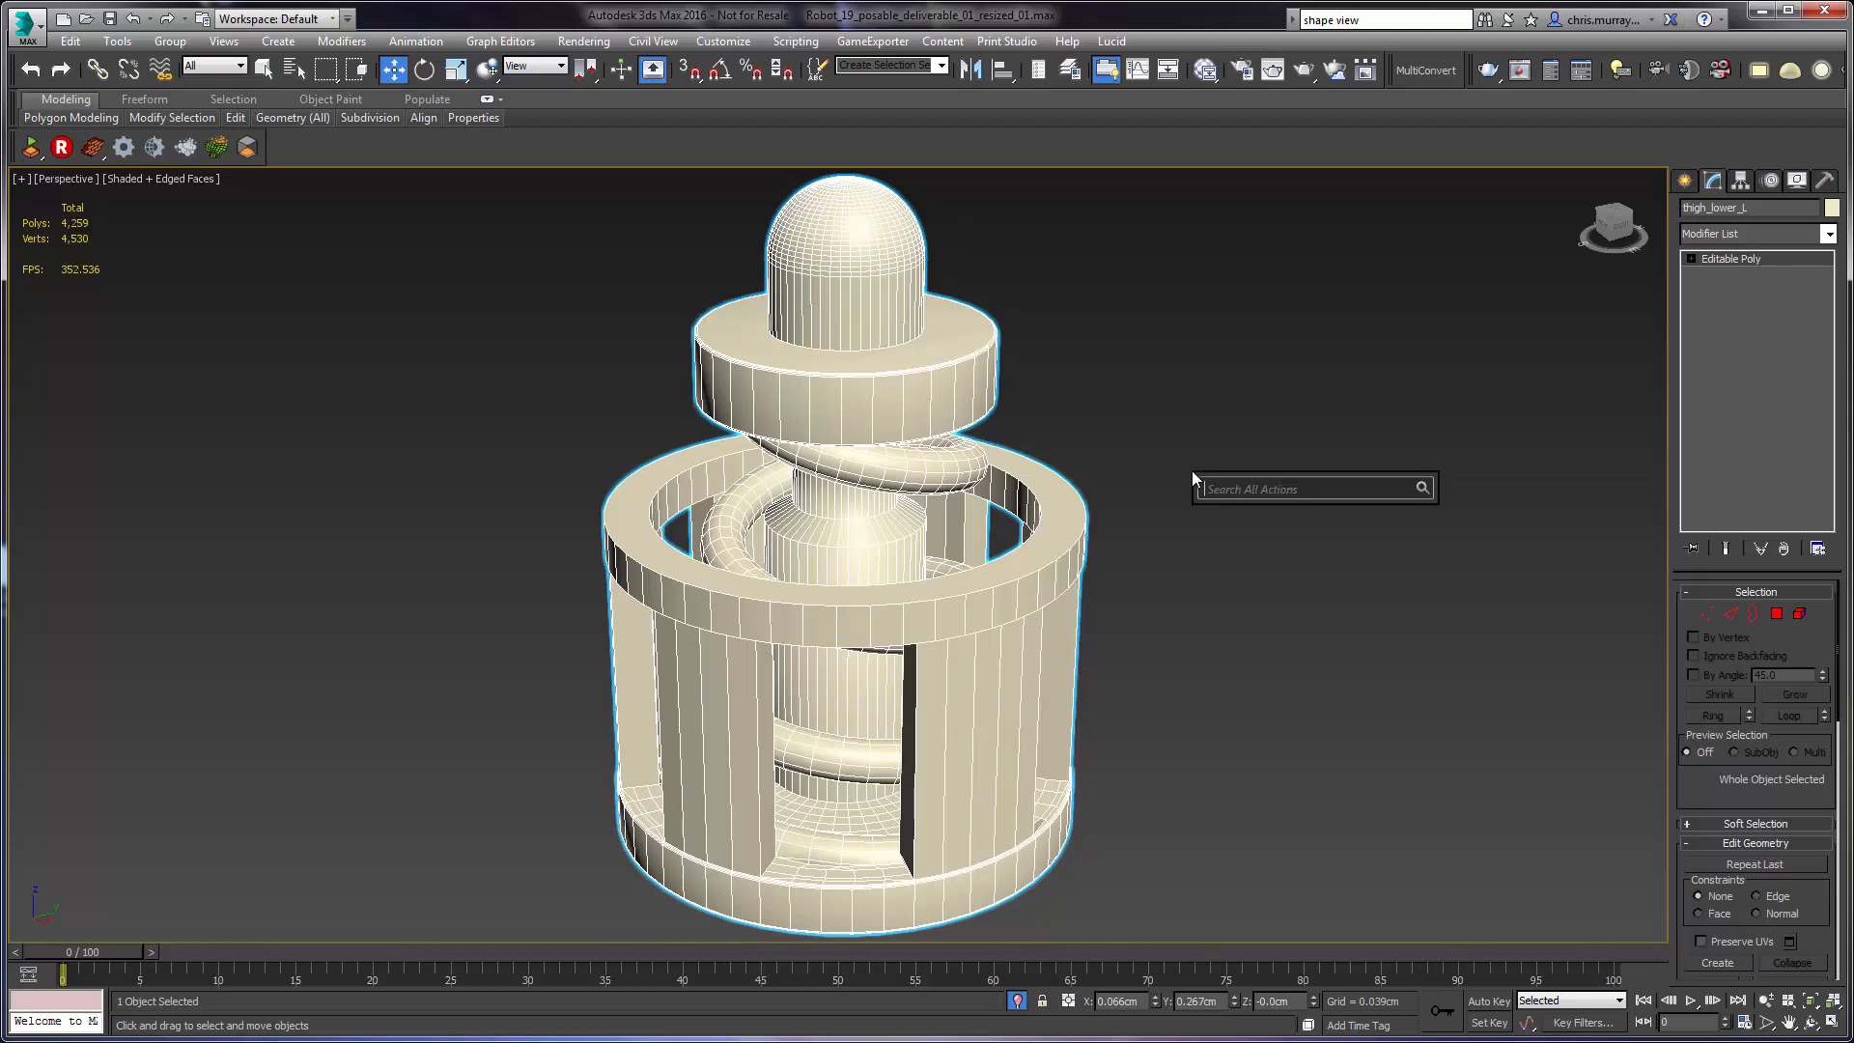
text(stl)
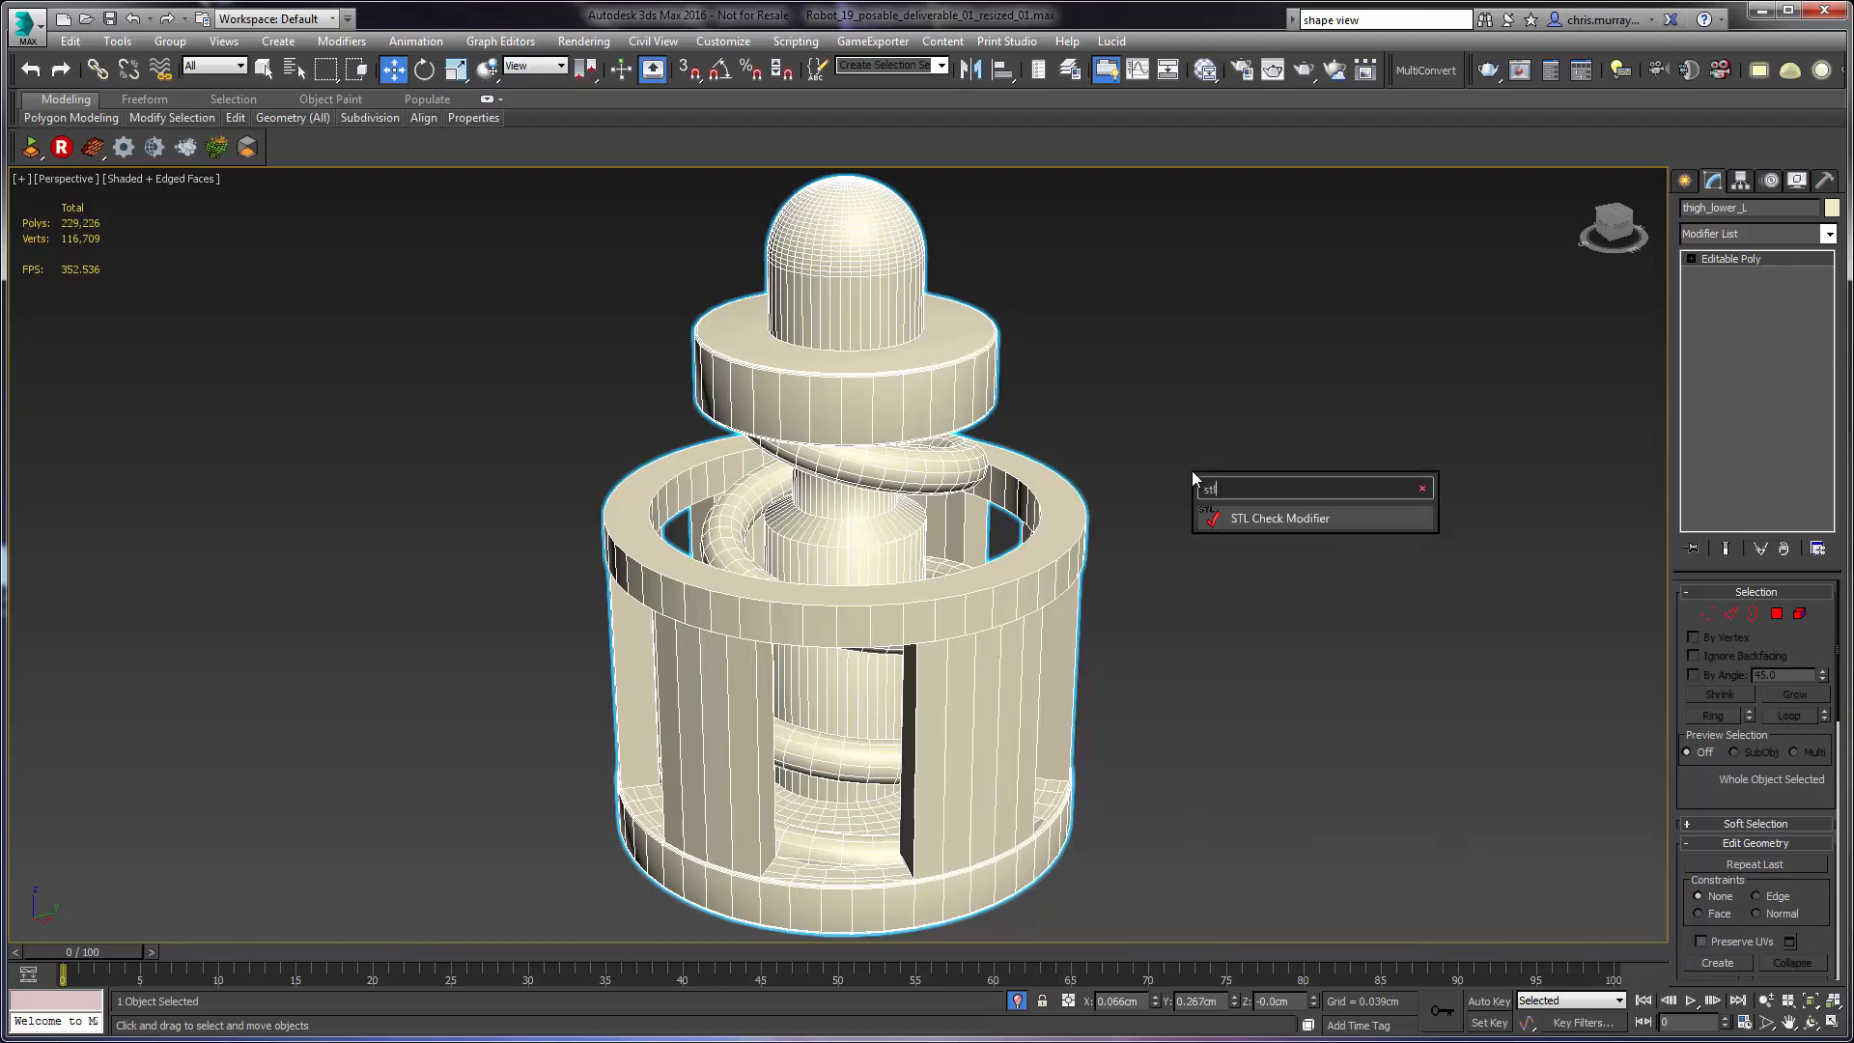
click(1285, 523)
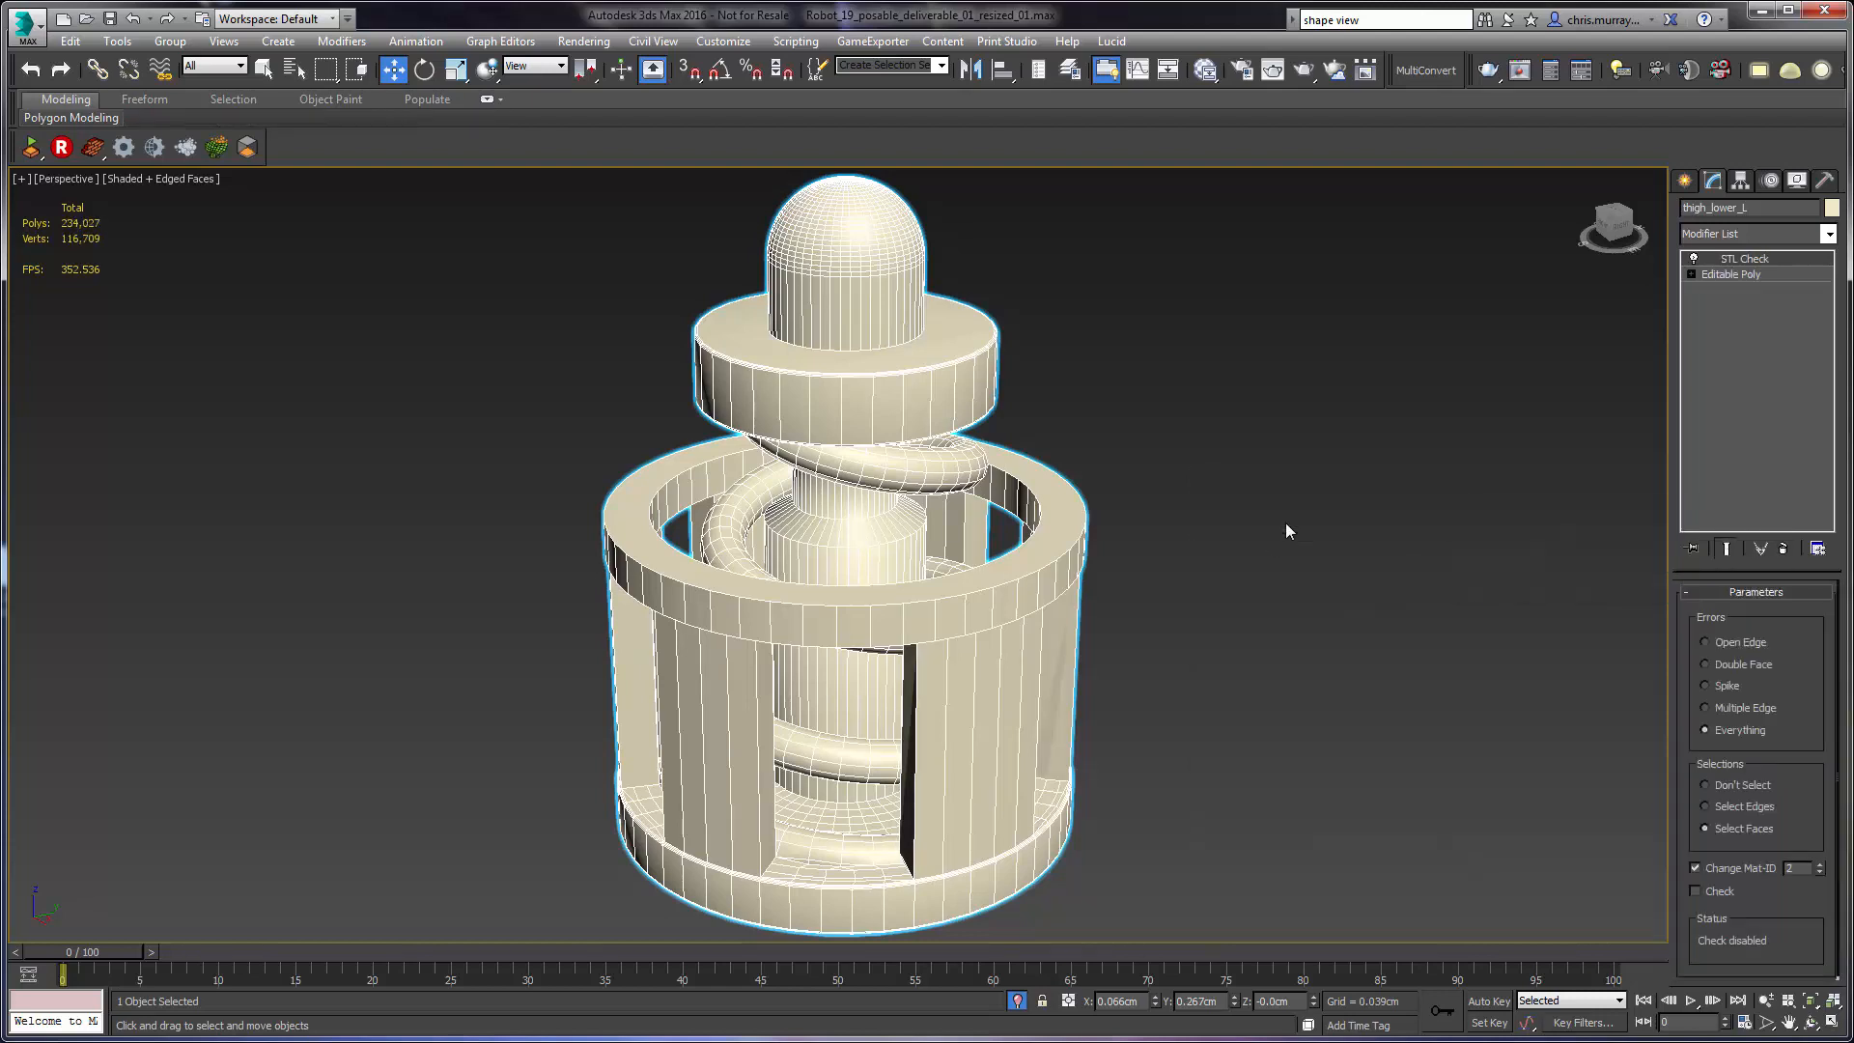
click(1828, 234)
scroll(1798, 844, down, 15)
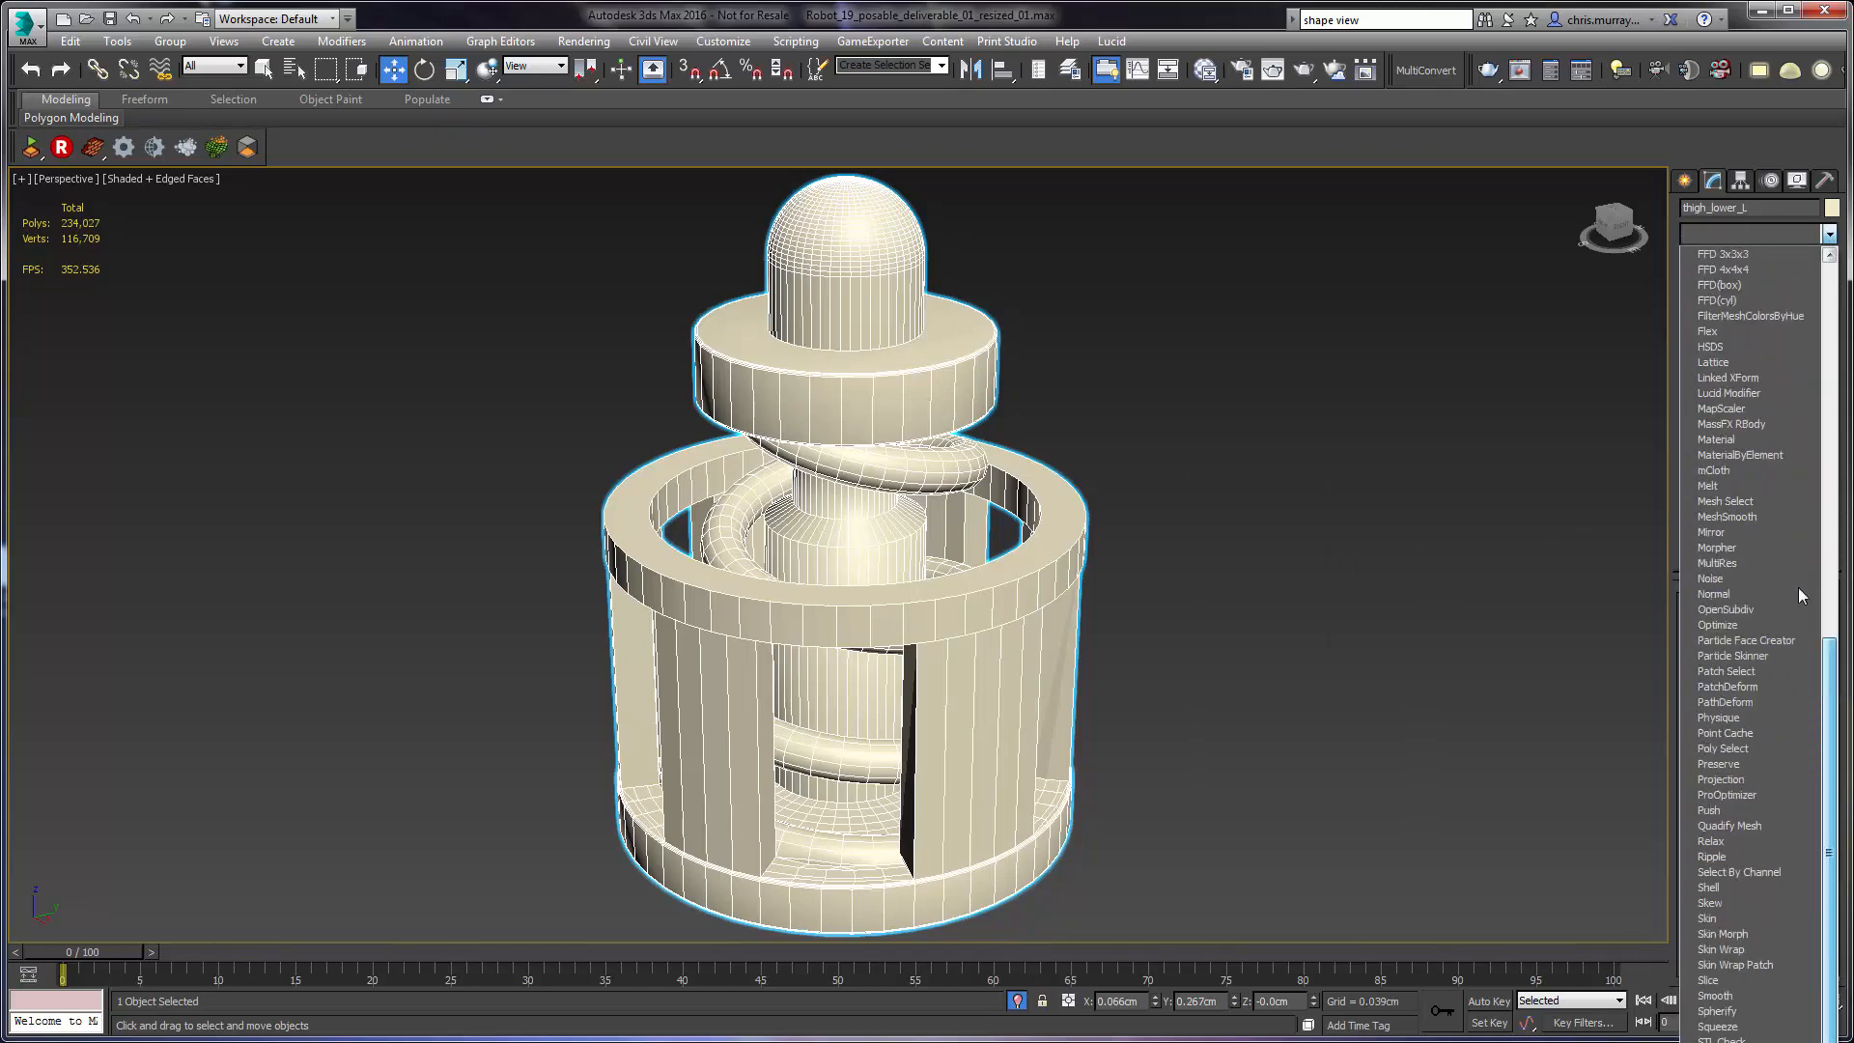
scroll(1798, 589, up, 4)
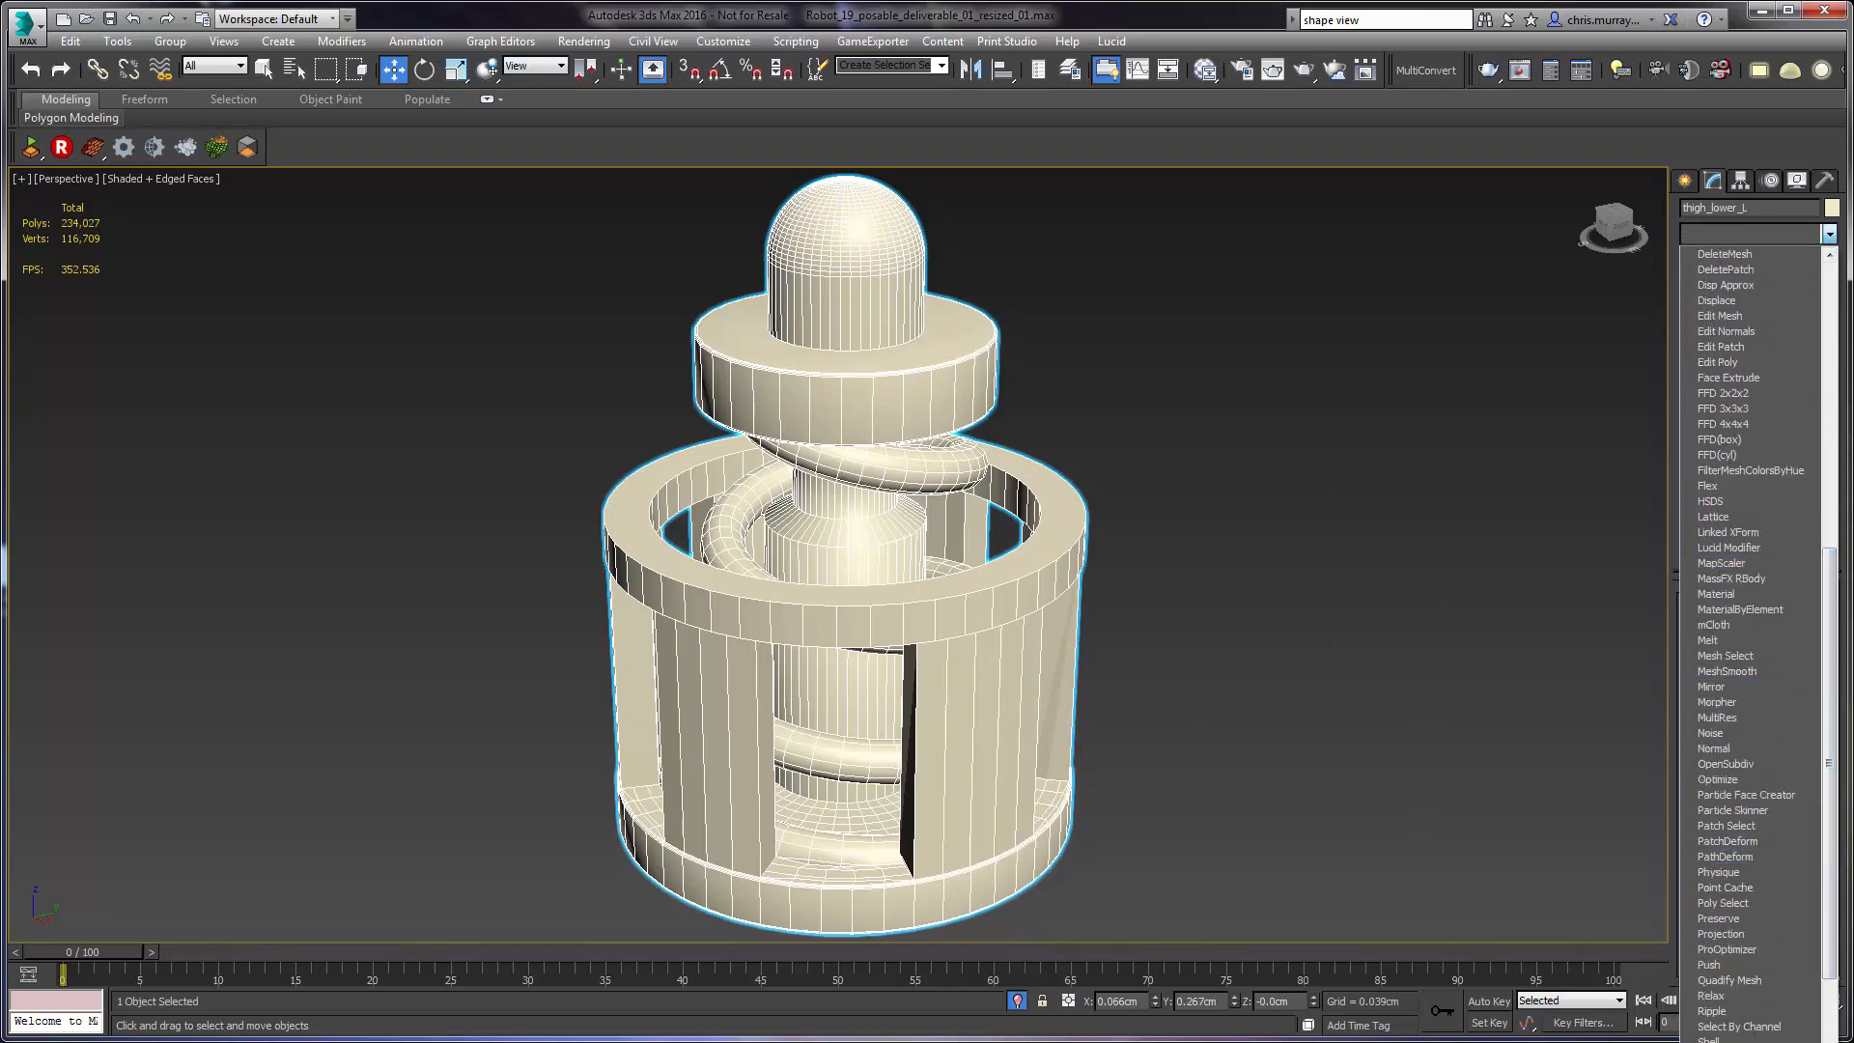
scroll(1728, 975, down, 5)
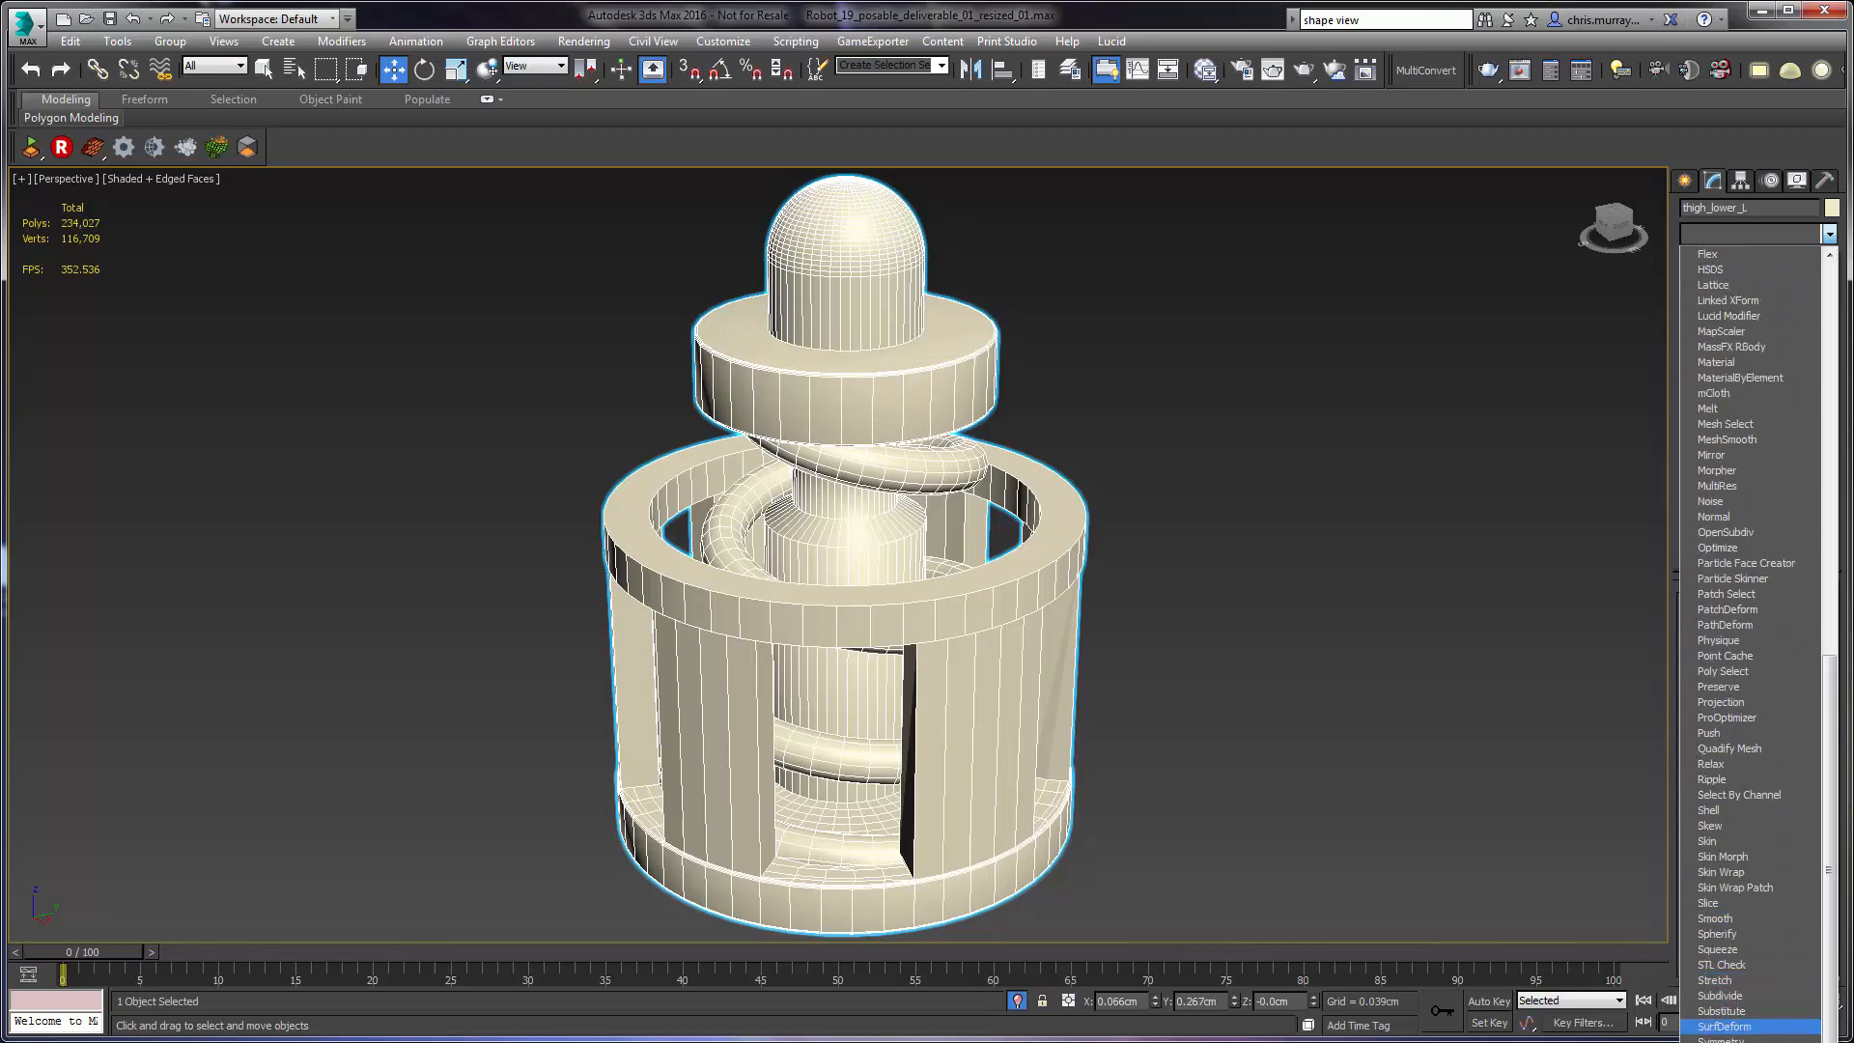
click(1716, 964)
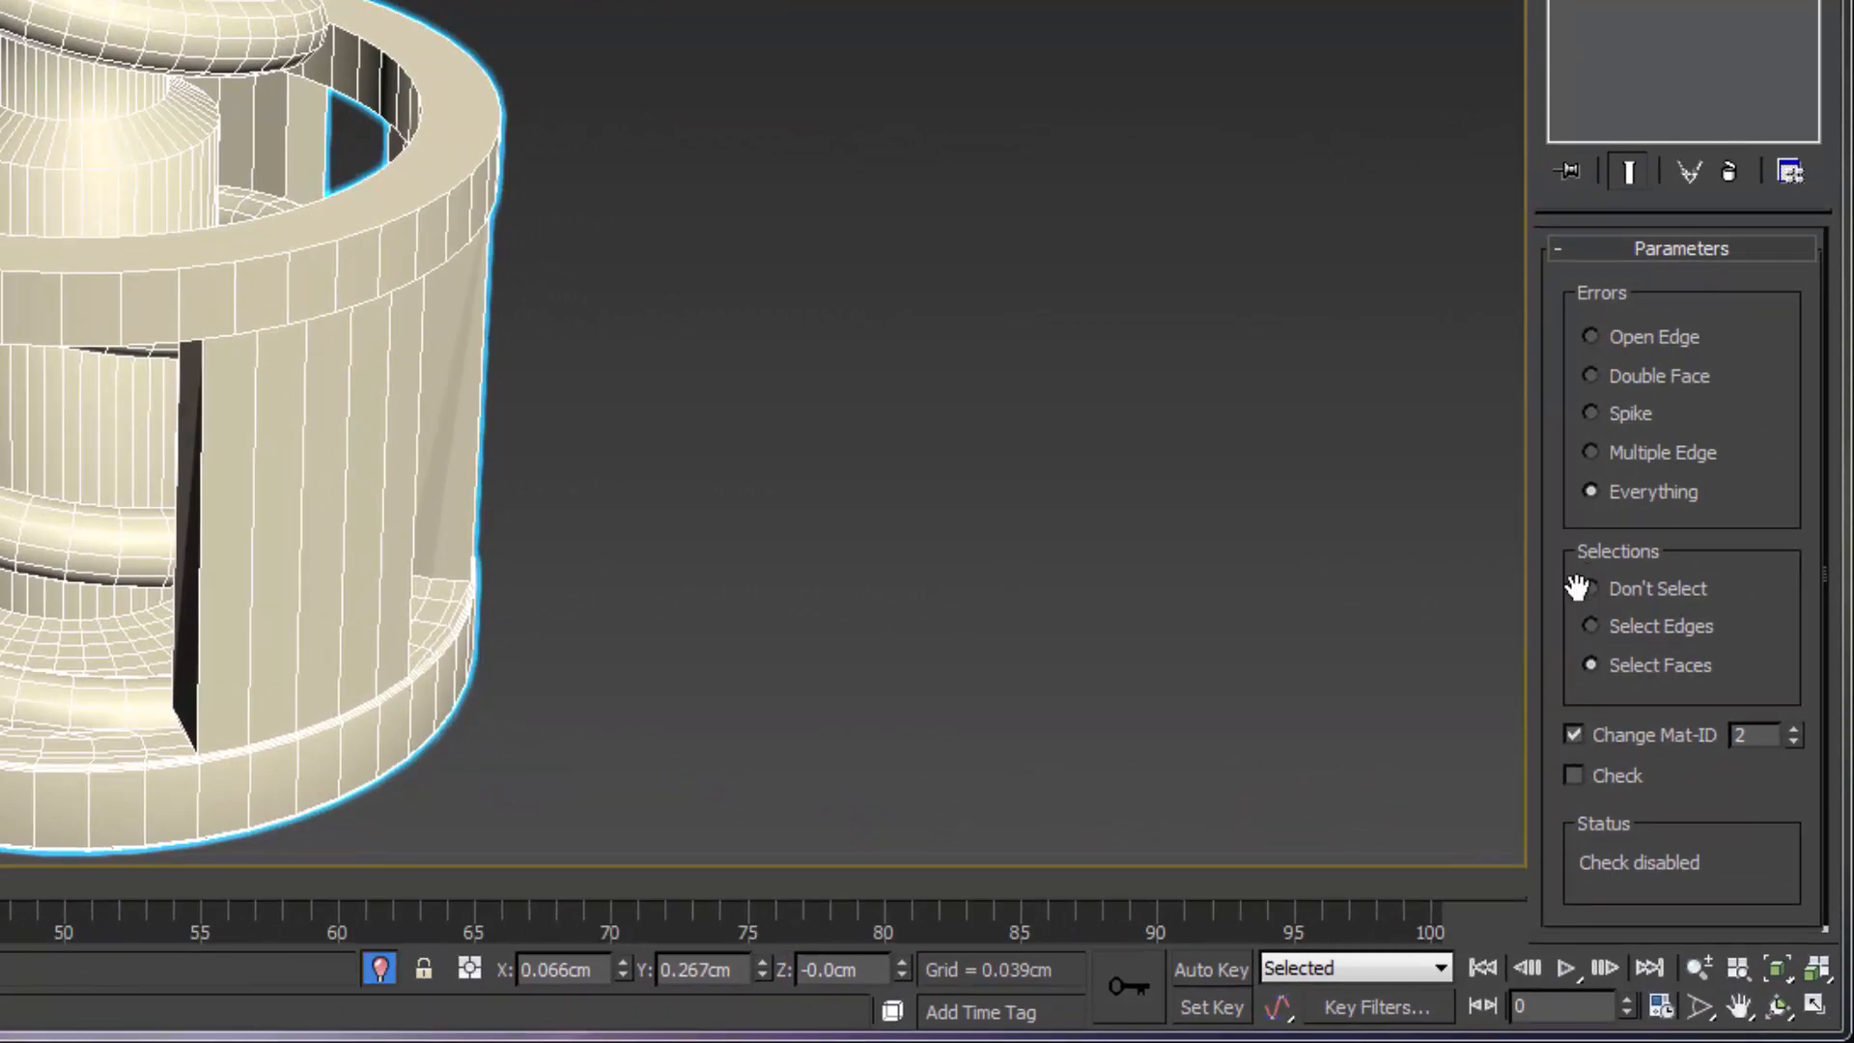
- Run the STL check for all error types, examine the flagged faces around the upper ring, and disable the check again
click(1573, 775)
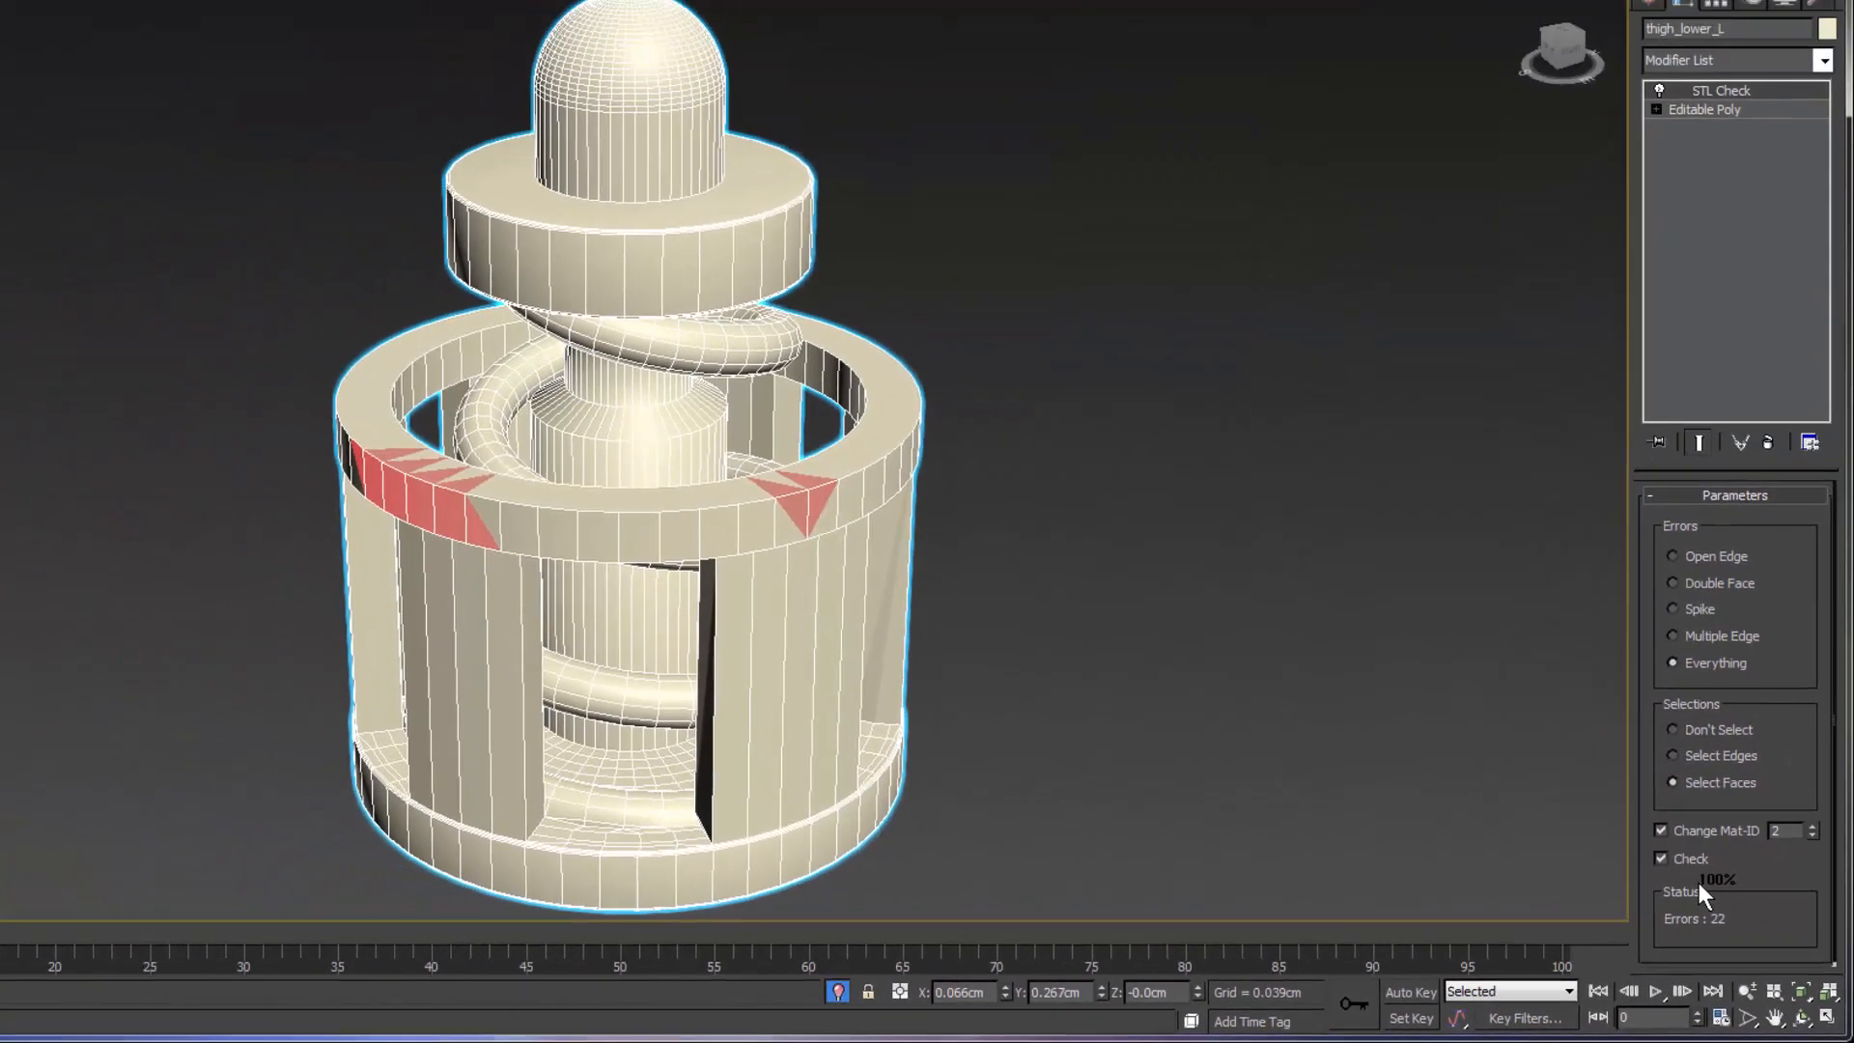
alt+middle_drag(857, 519, 927, 518)
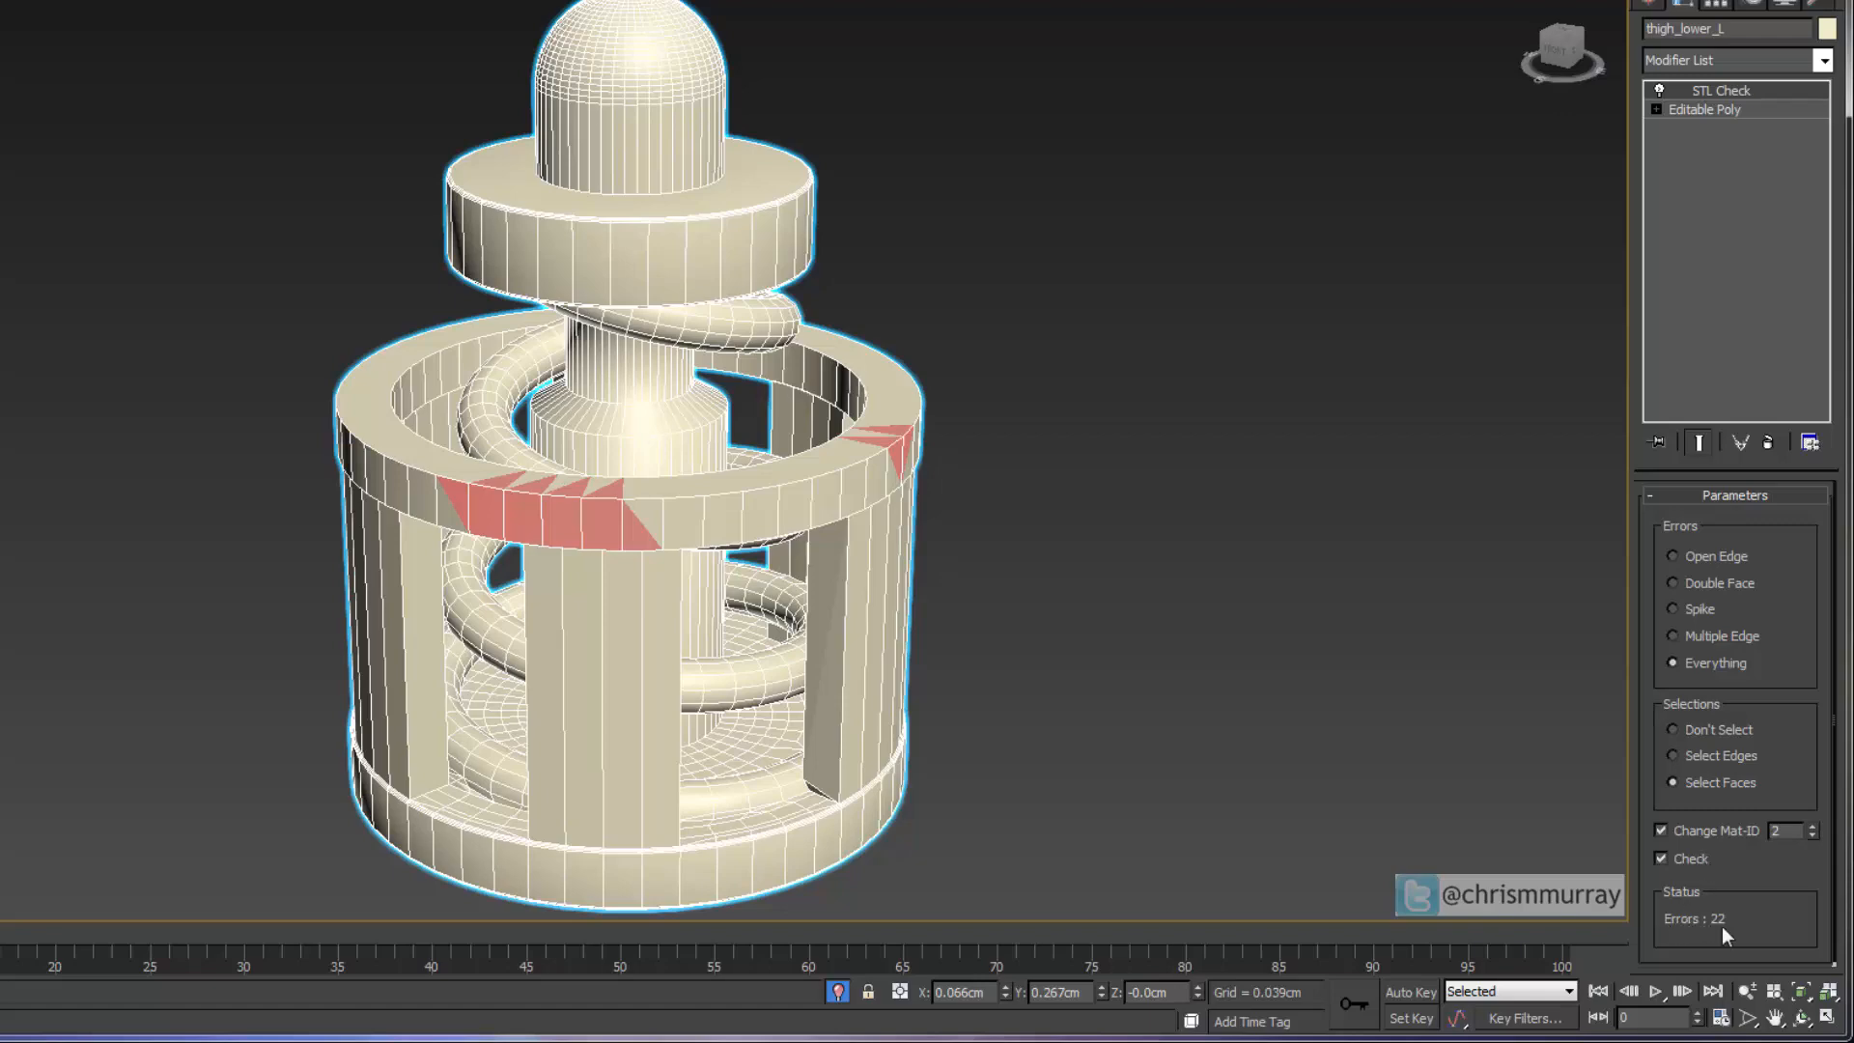
click(1683, 862)
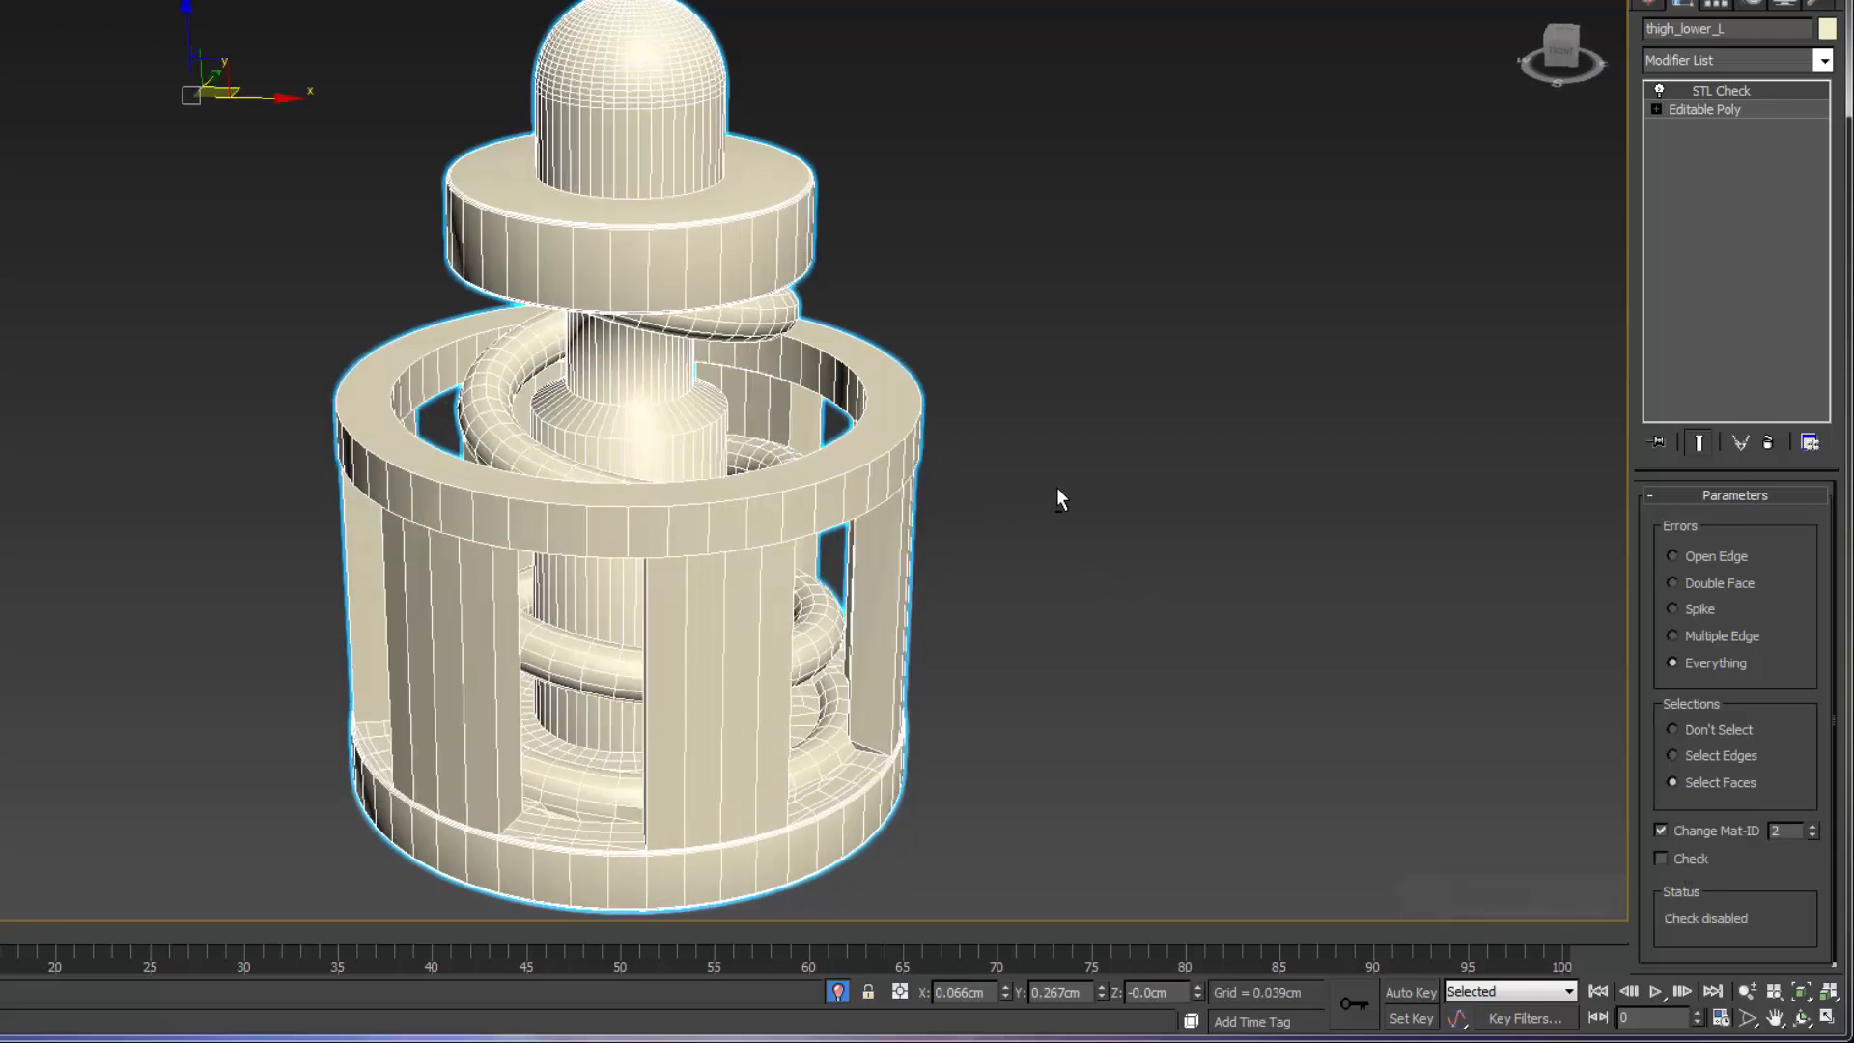
alt+middle_drag(1056, 488, 1184, 481)
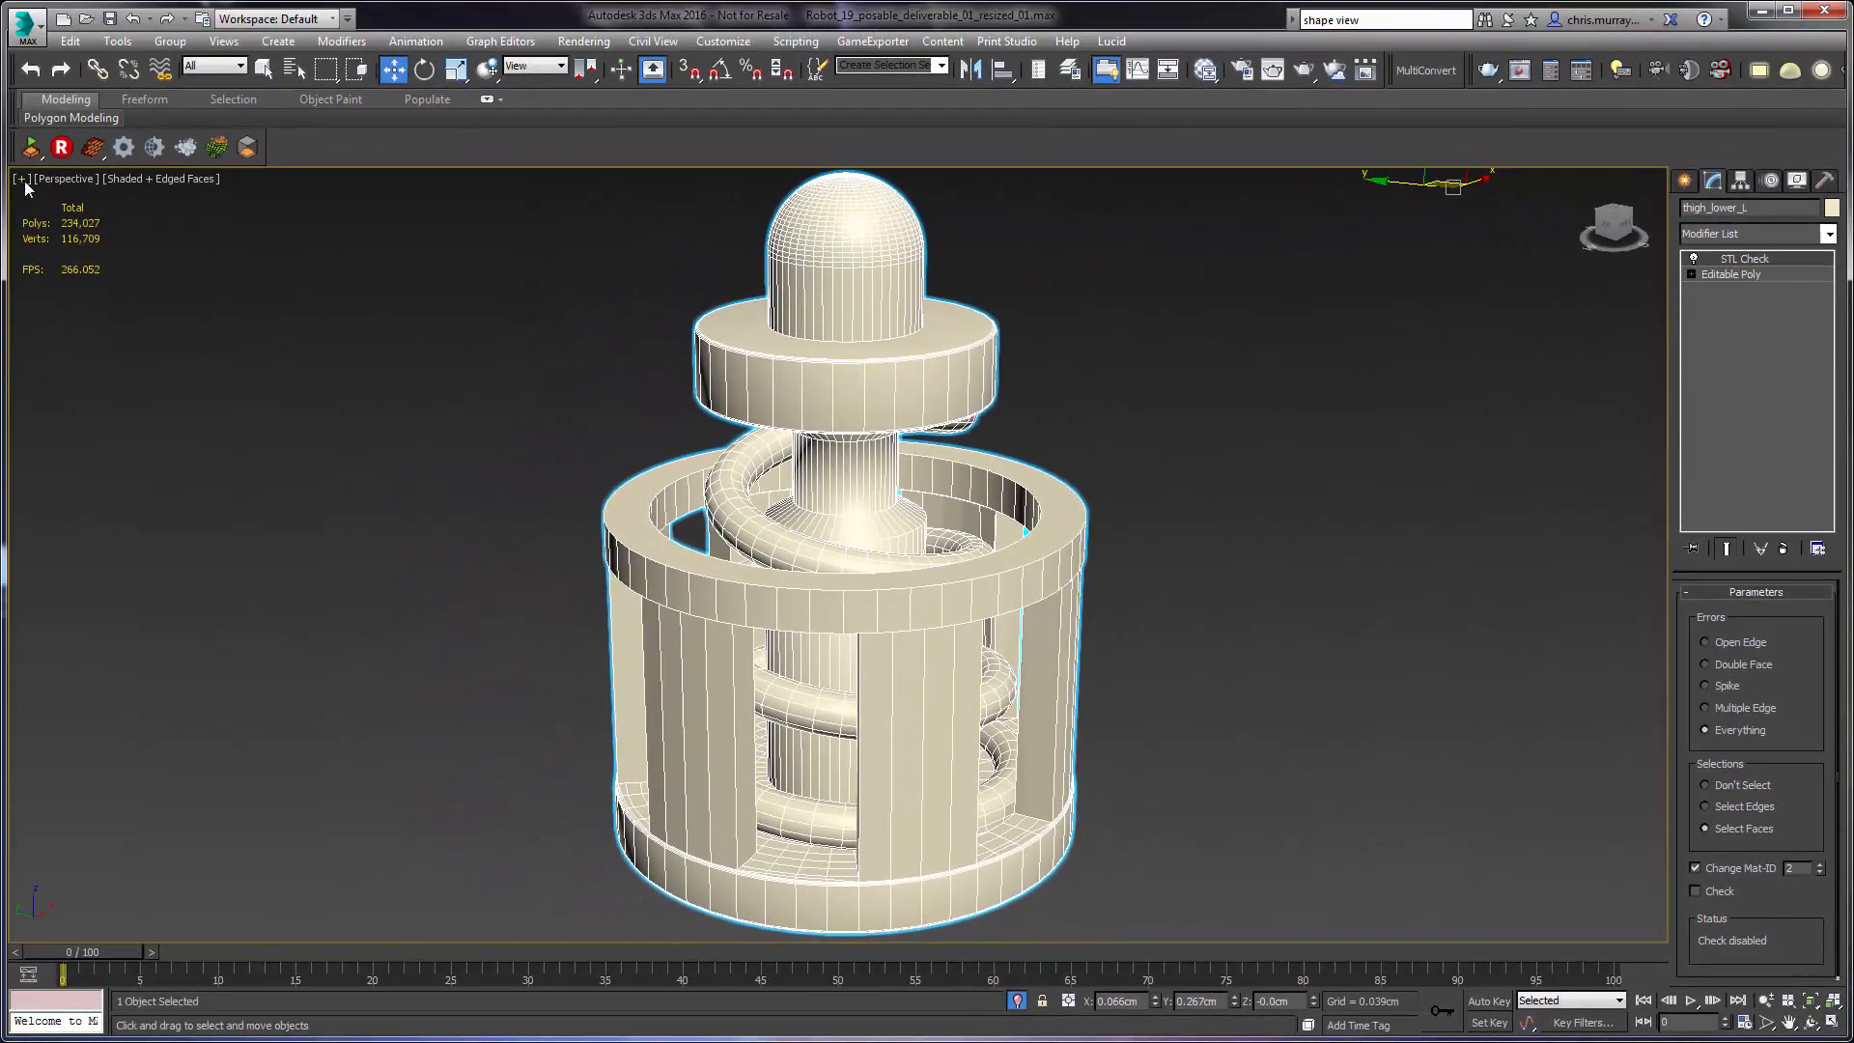
- Turn on the xView Open Edges display for the perspective viewport
click(23, 181)
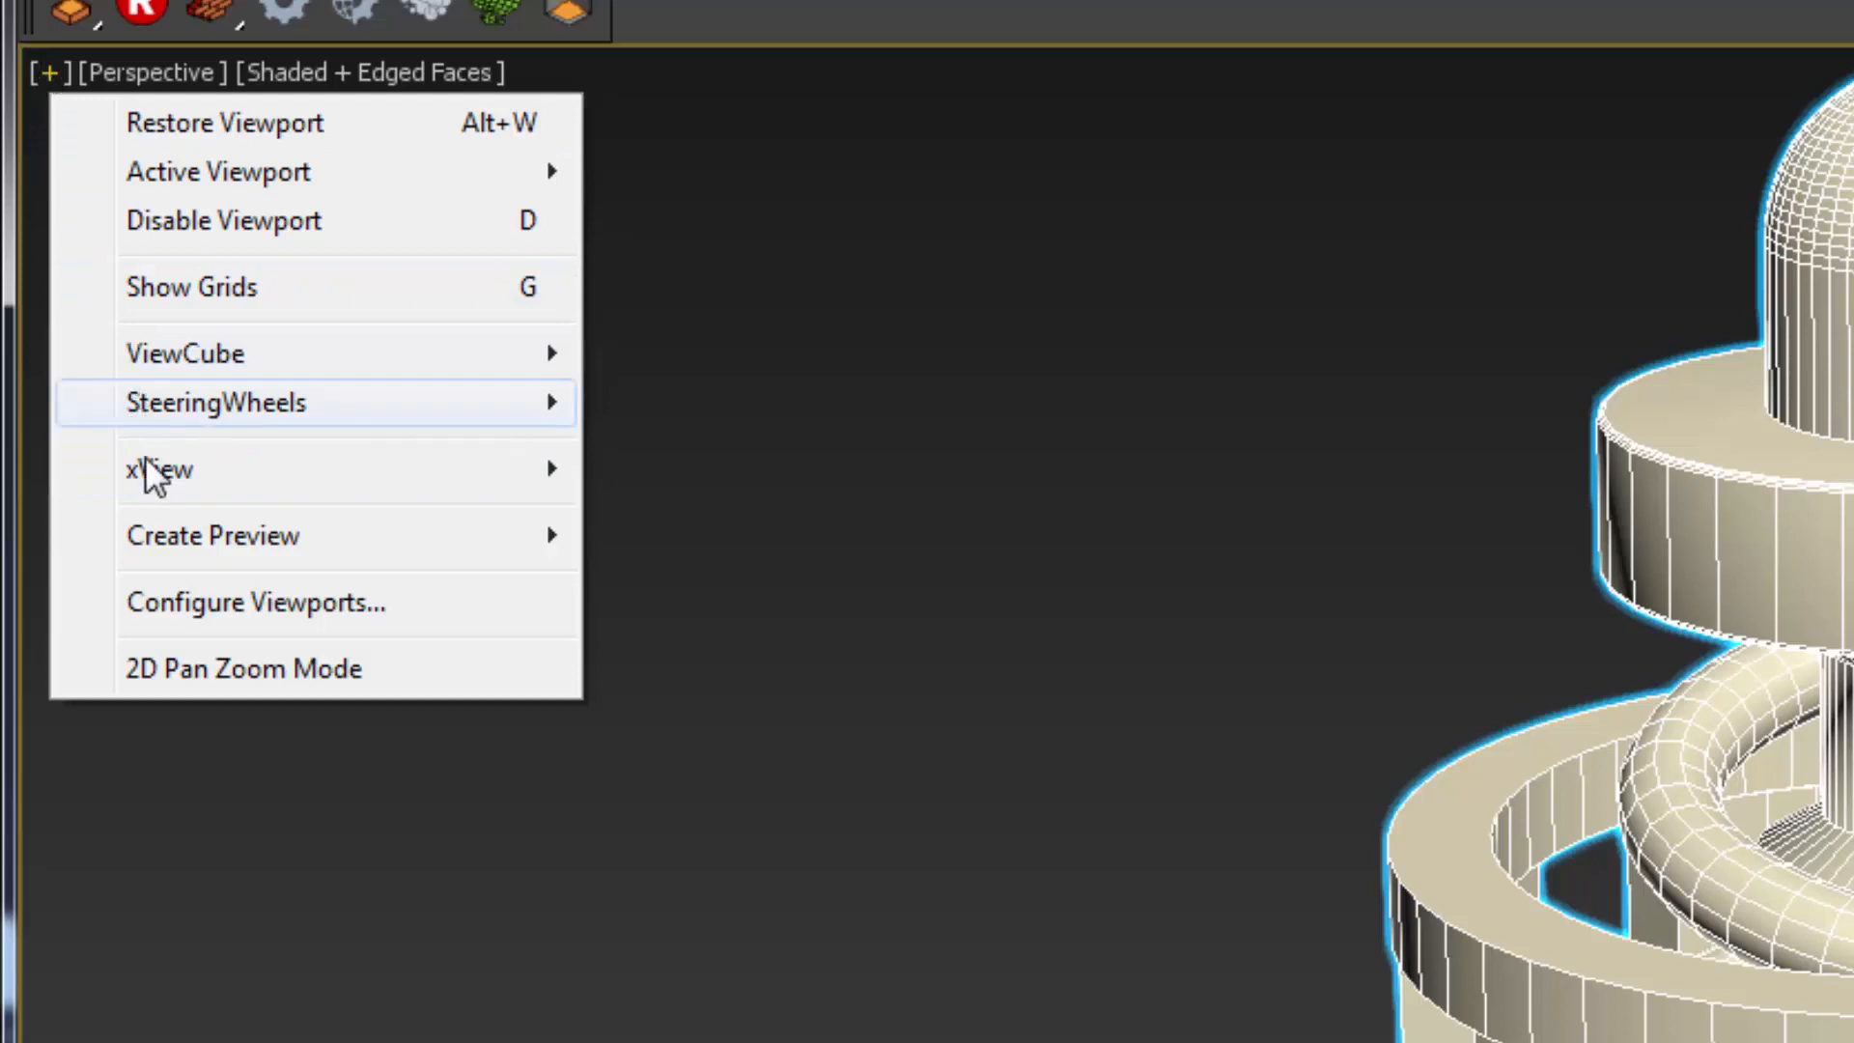
mouse_move(205, 473)
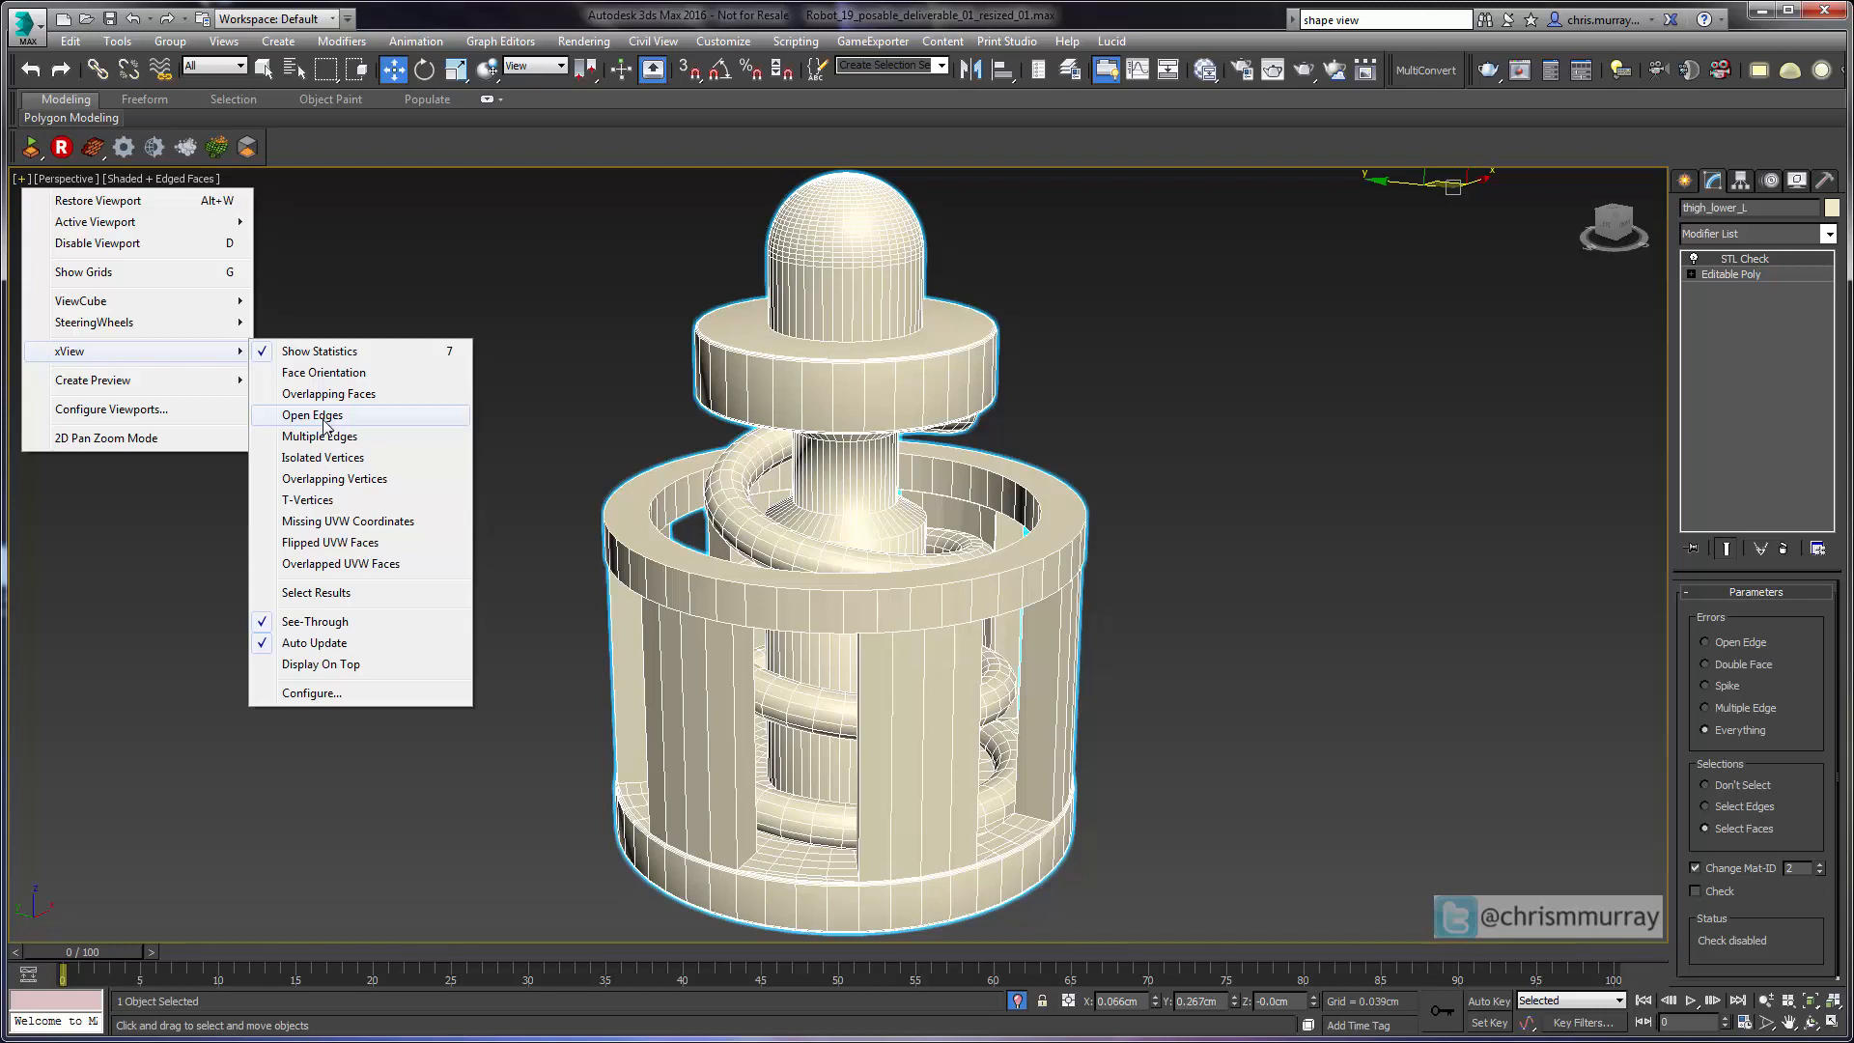
click(324, 421)
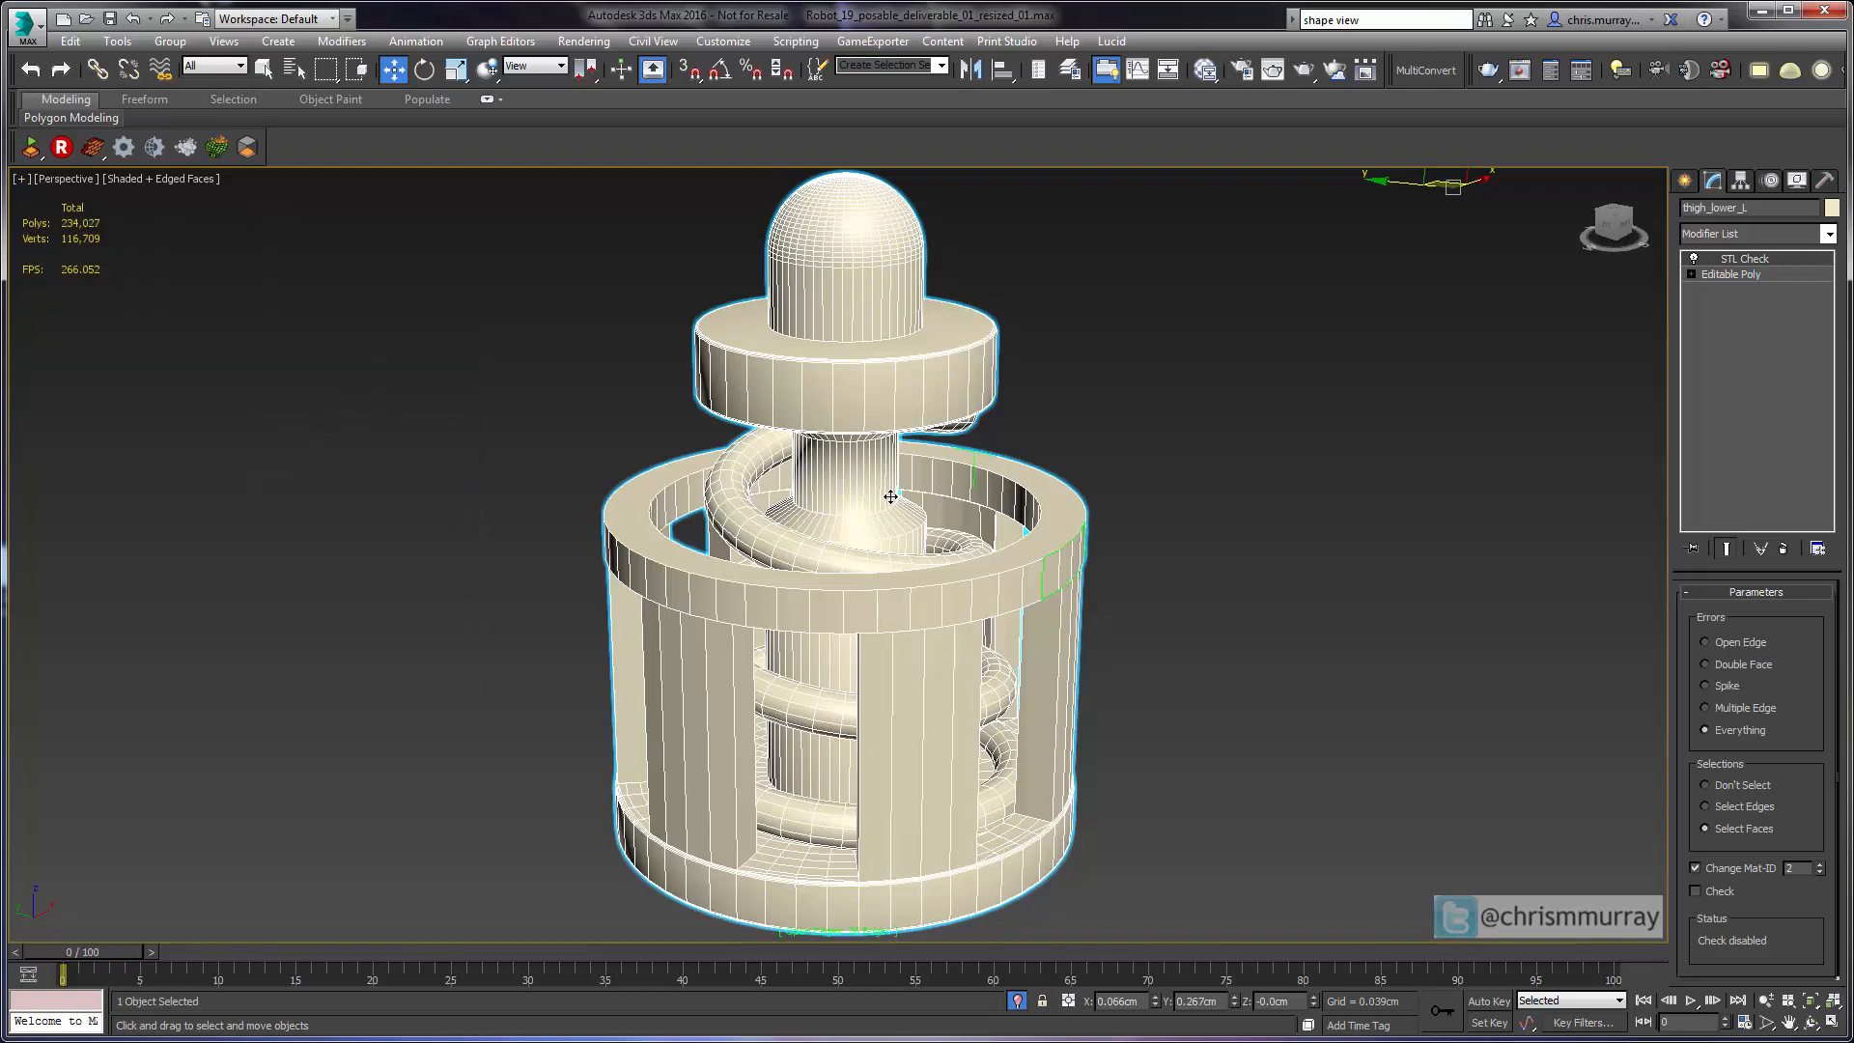
- Examine the highlighted open edges on the upper ring up close, in both wireframe and shaded display
mouse_move(1151, 523)
alt+middle_down()
mouse_move(1212, 614)
mouse_move(1082, 623)
mouse_move(1203, 628)
mouse_move(1005, 621)
mouse_move(1204, 583)
mouse_move(1154, 610)
mouse_move(1019, 615)
alt+middle_up()
scroll(1081, 623, up, 5)
key(F3)
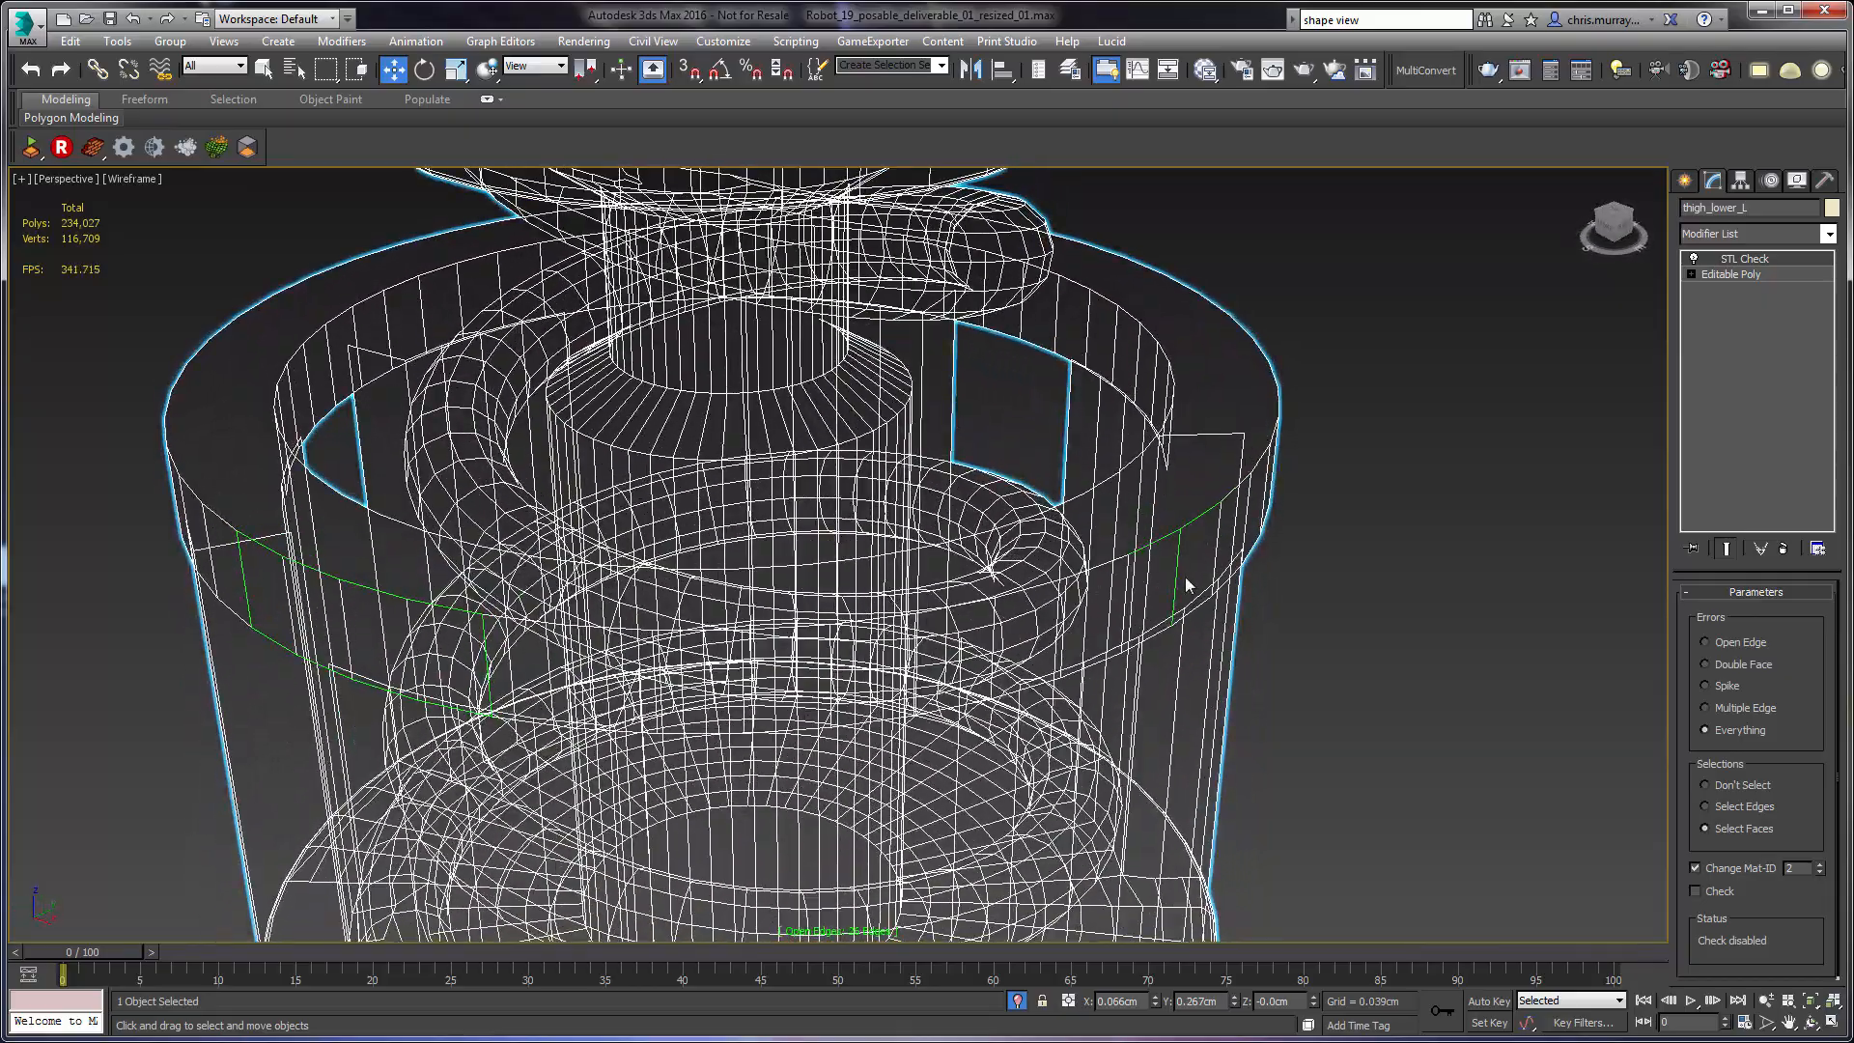
key(F3)
scroll(1178, 555, up, 3)
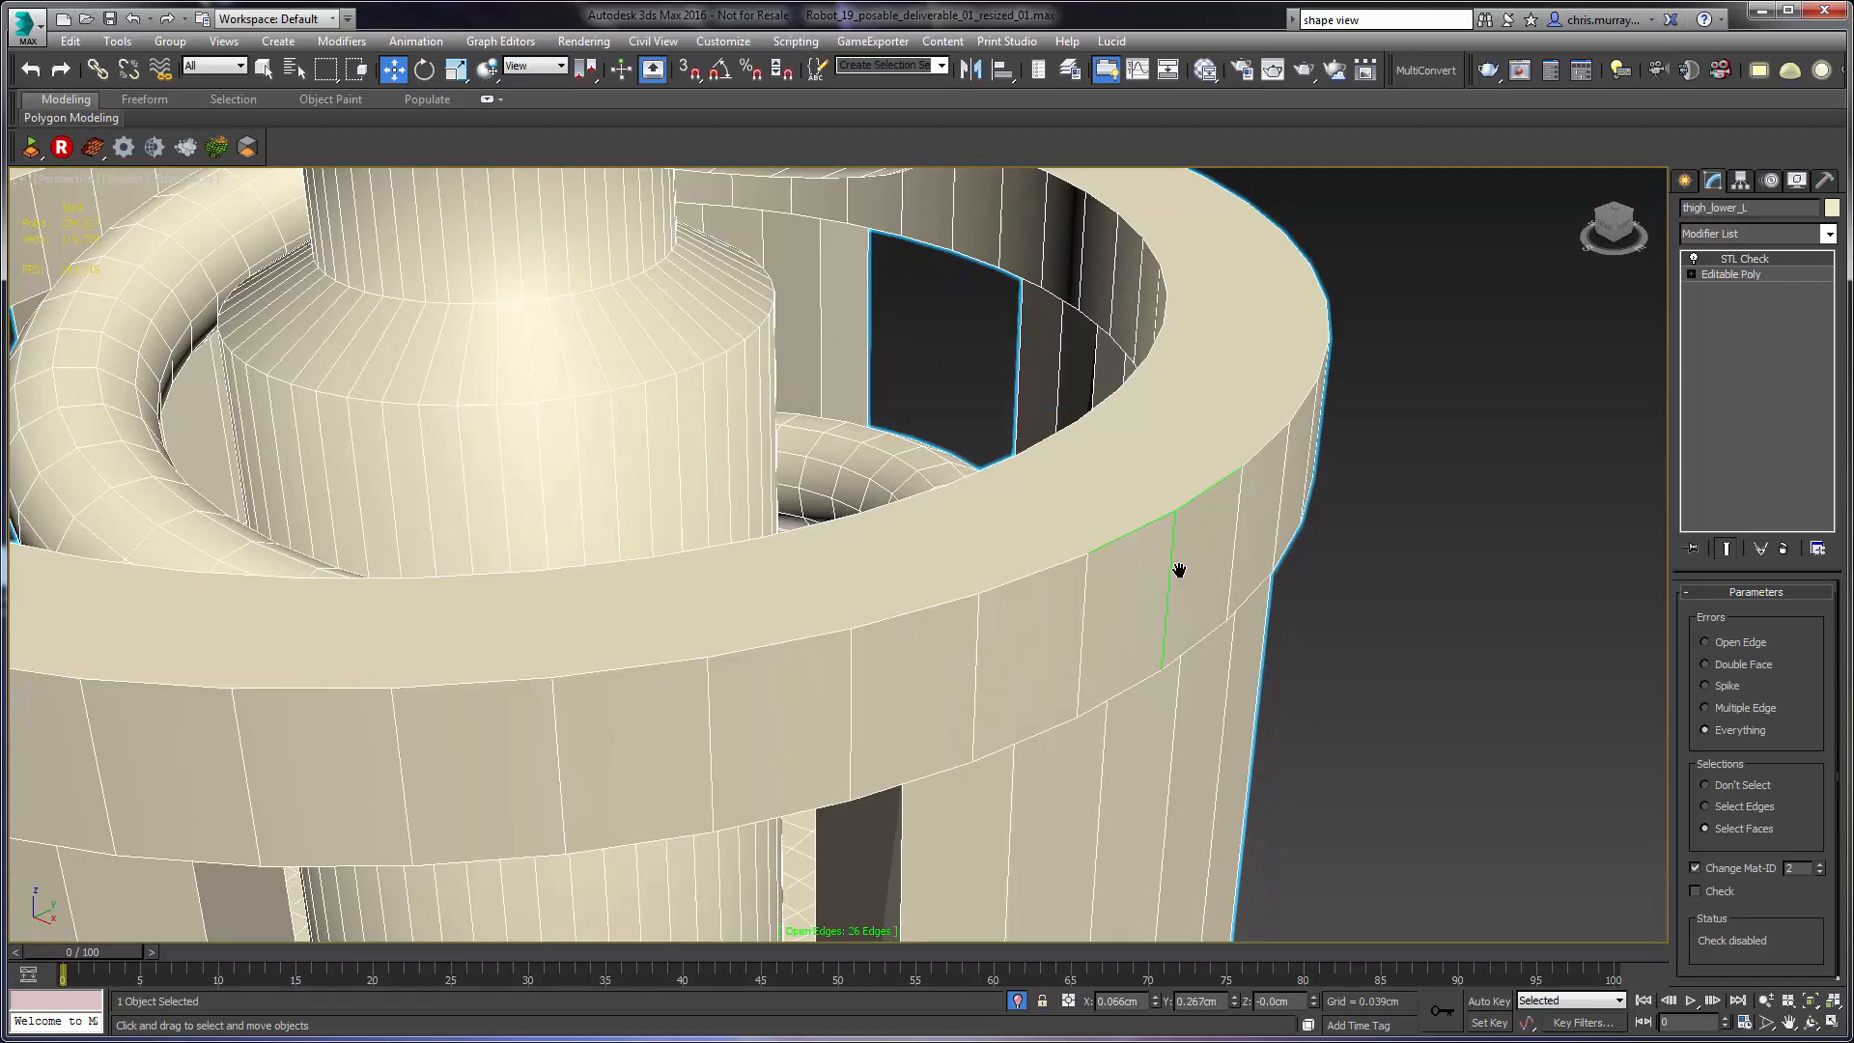
scroll(1150, 618, up, 2)
middle_drag(1150, 618, 1125, 571)
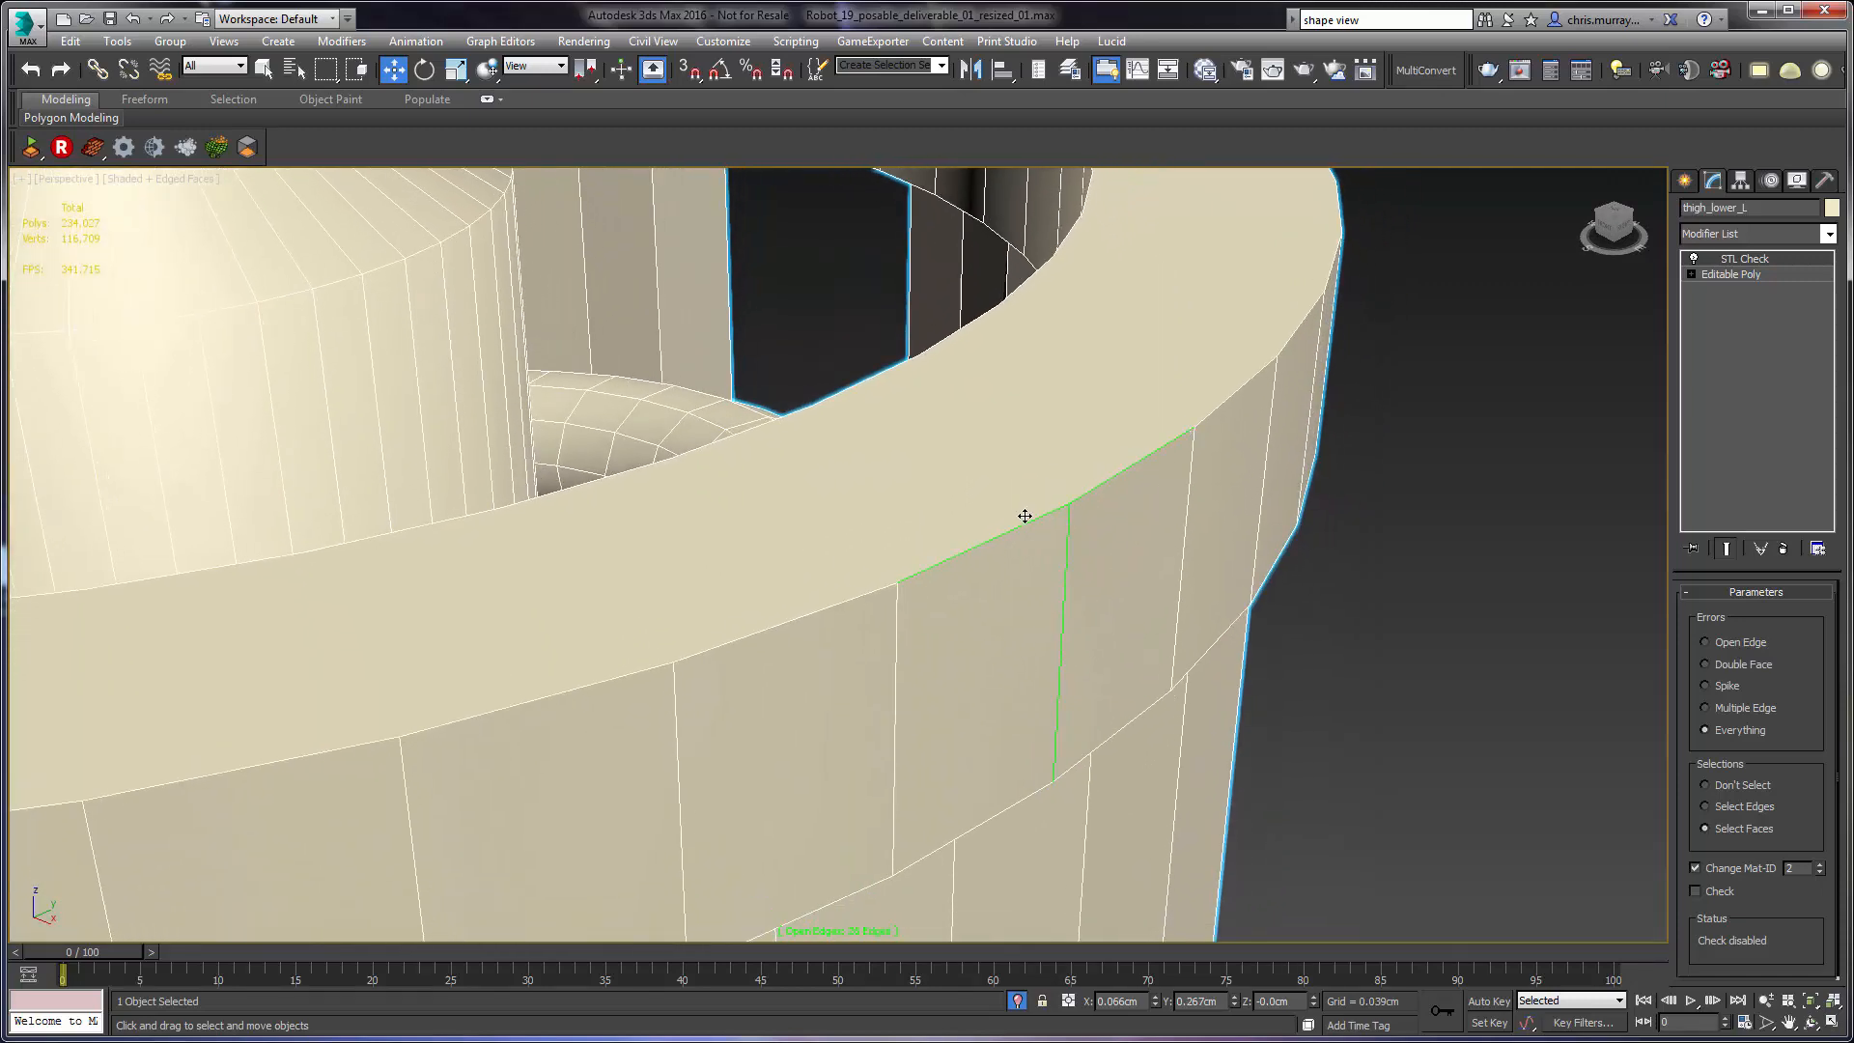
alt+middle_drag(1075, 697, 1090, 647)
alt+middle_drag(1200, 437, 1126, 444)
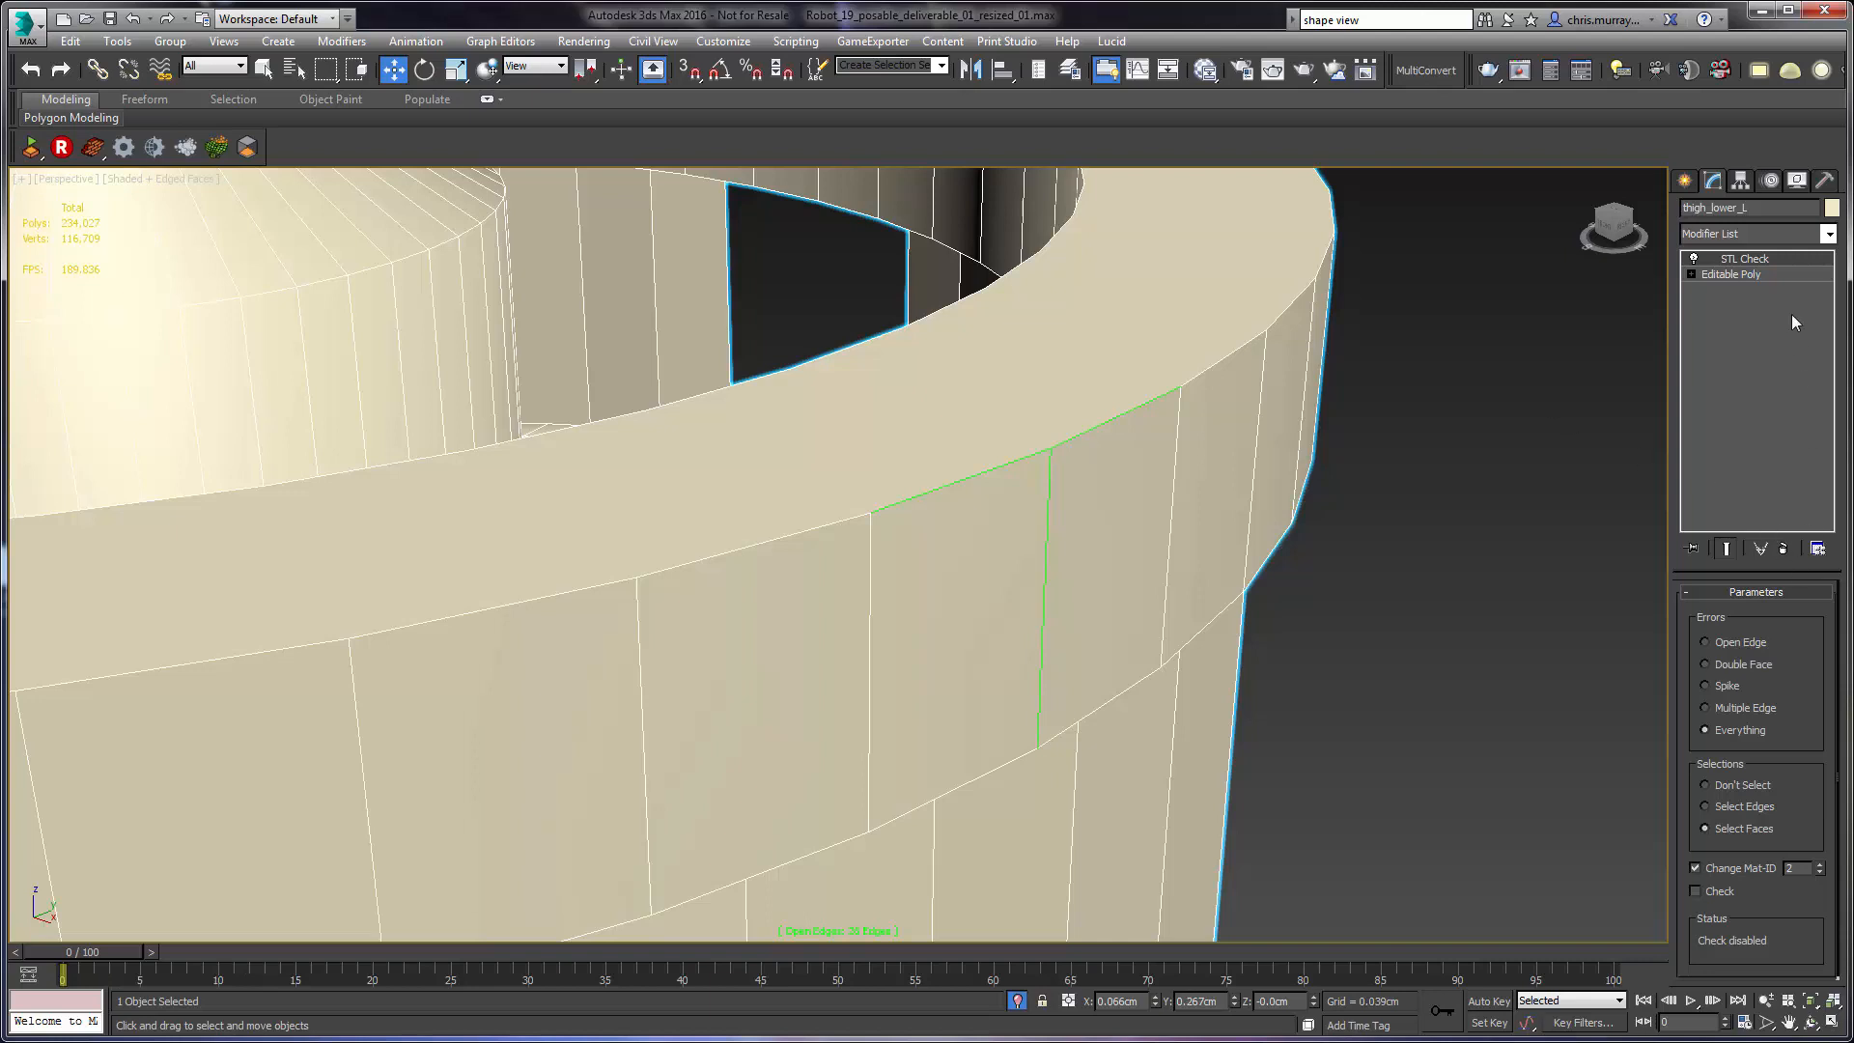
- Delete the STL Check modifier and collapse the stacked vertices at the upper corner where the ring's open edges meet
click(1783, 548)
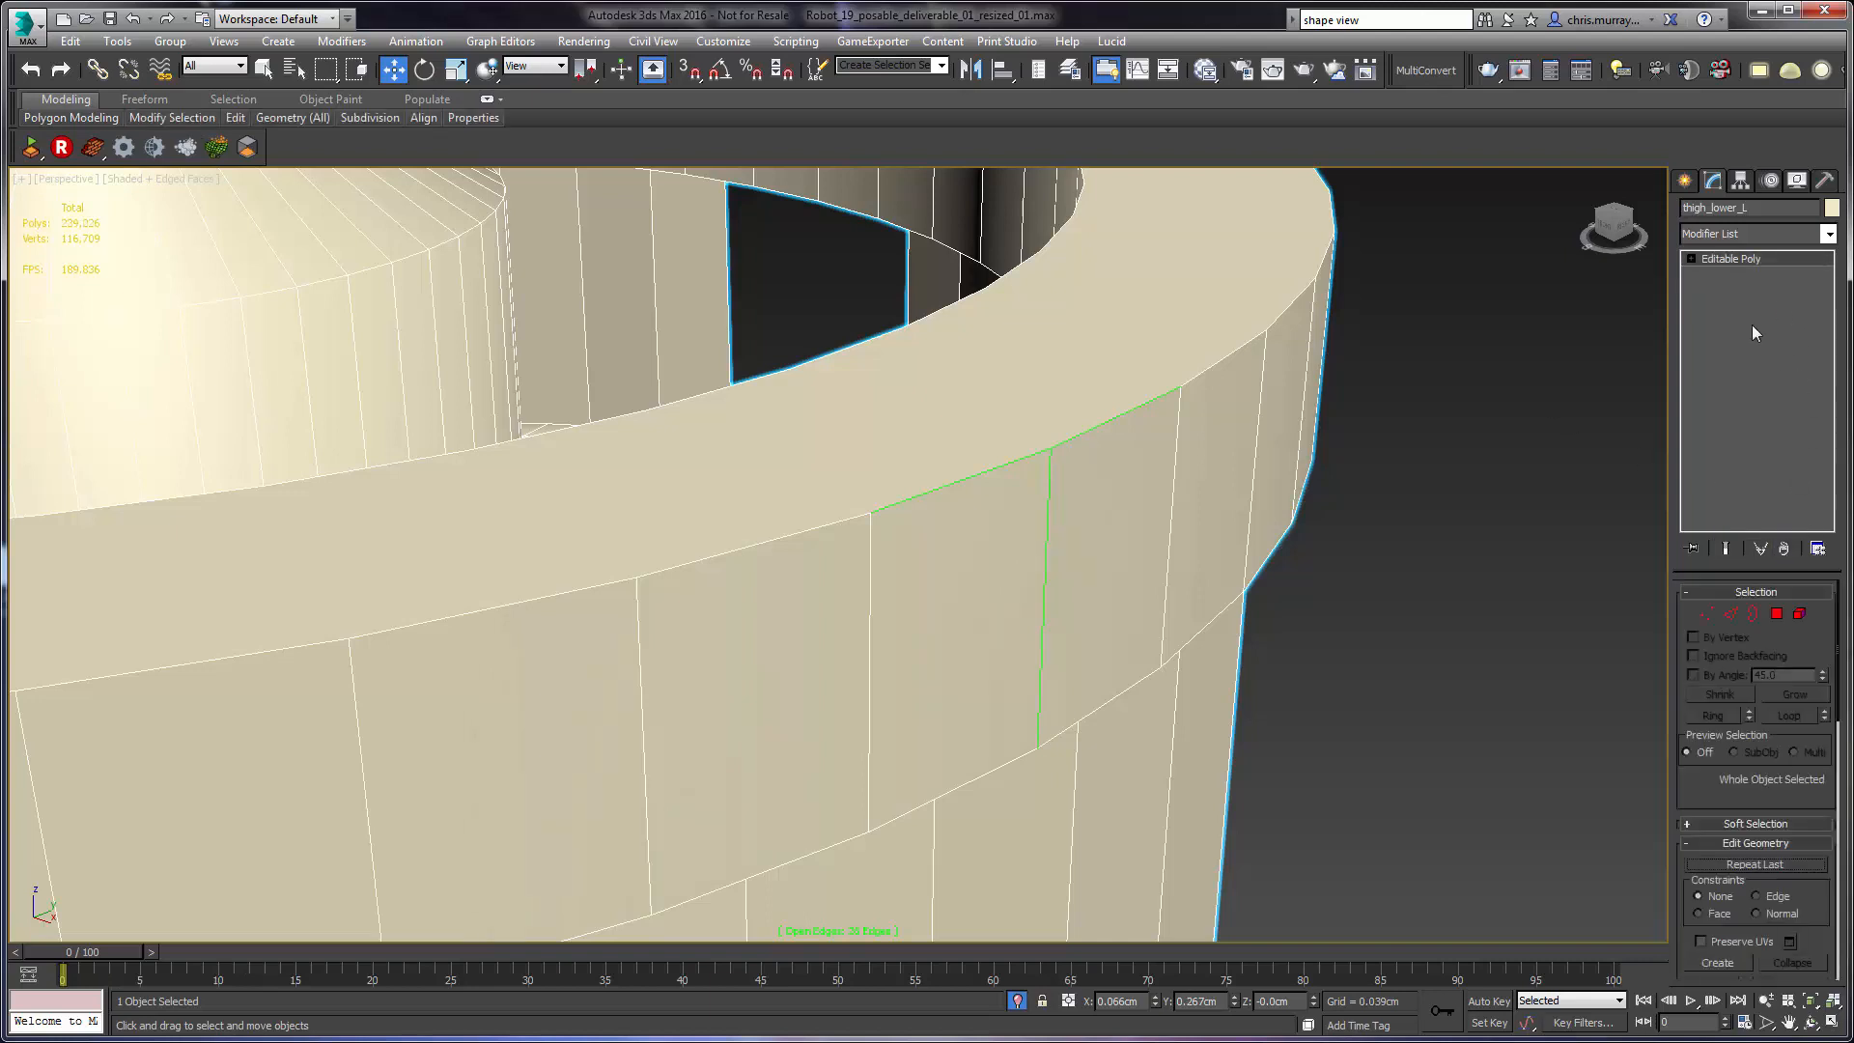
click(1708, 613)
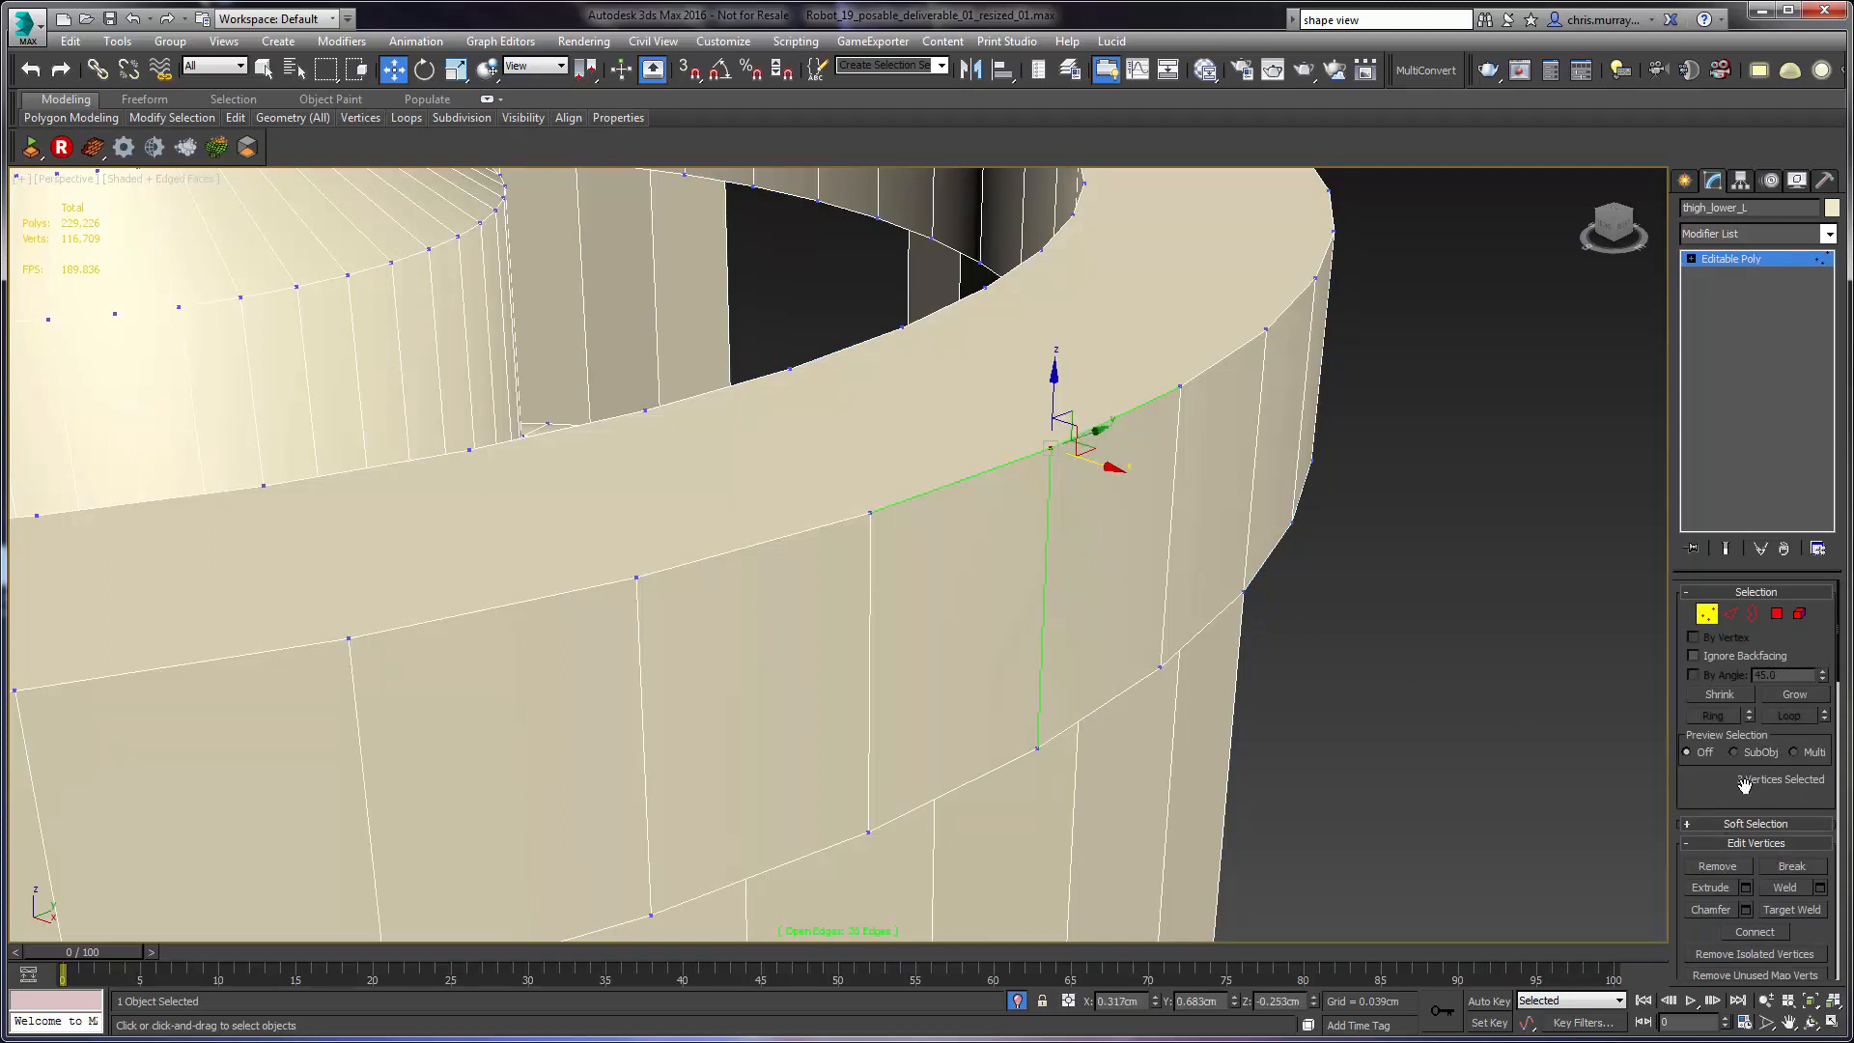
alt+middle_drag(1171, 474, 1043, 484)
scroll(1030, 496, up, 3)
scroll(1041, 486, down, 3)
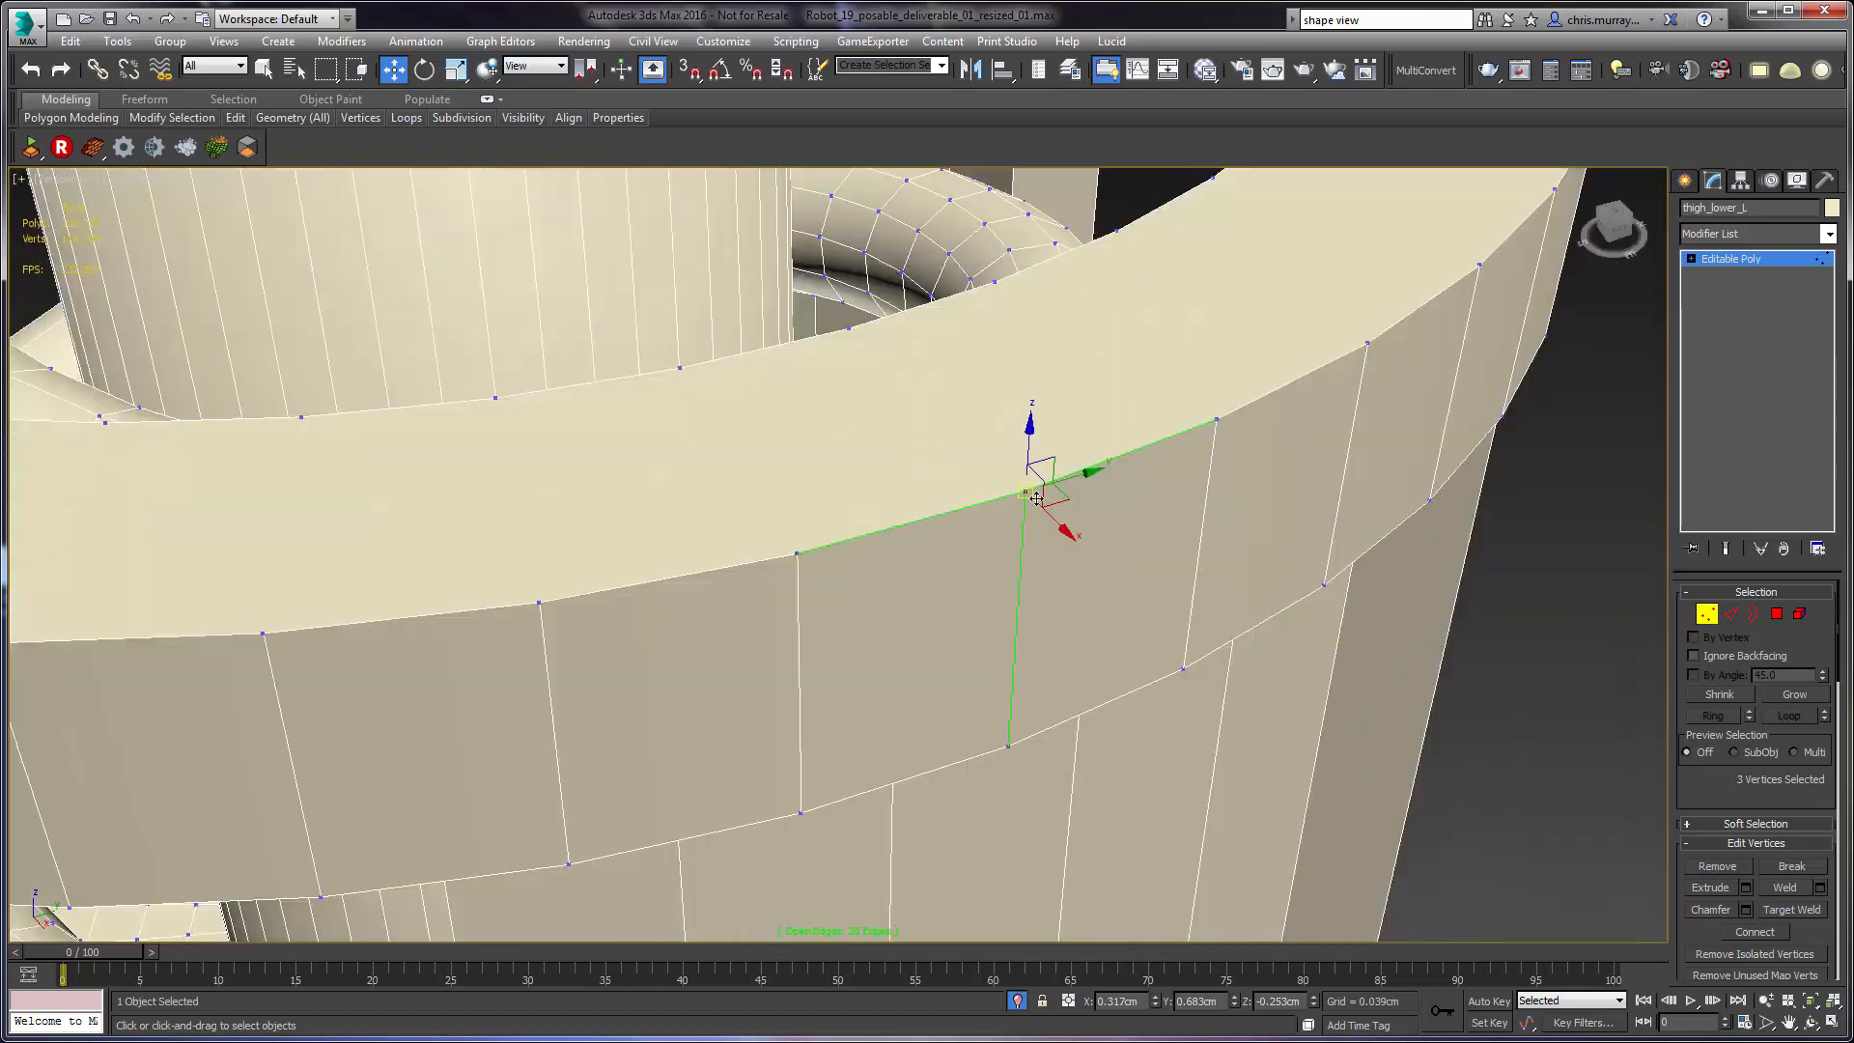
right_click(1031, 494)
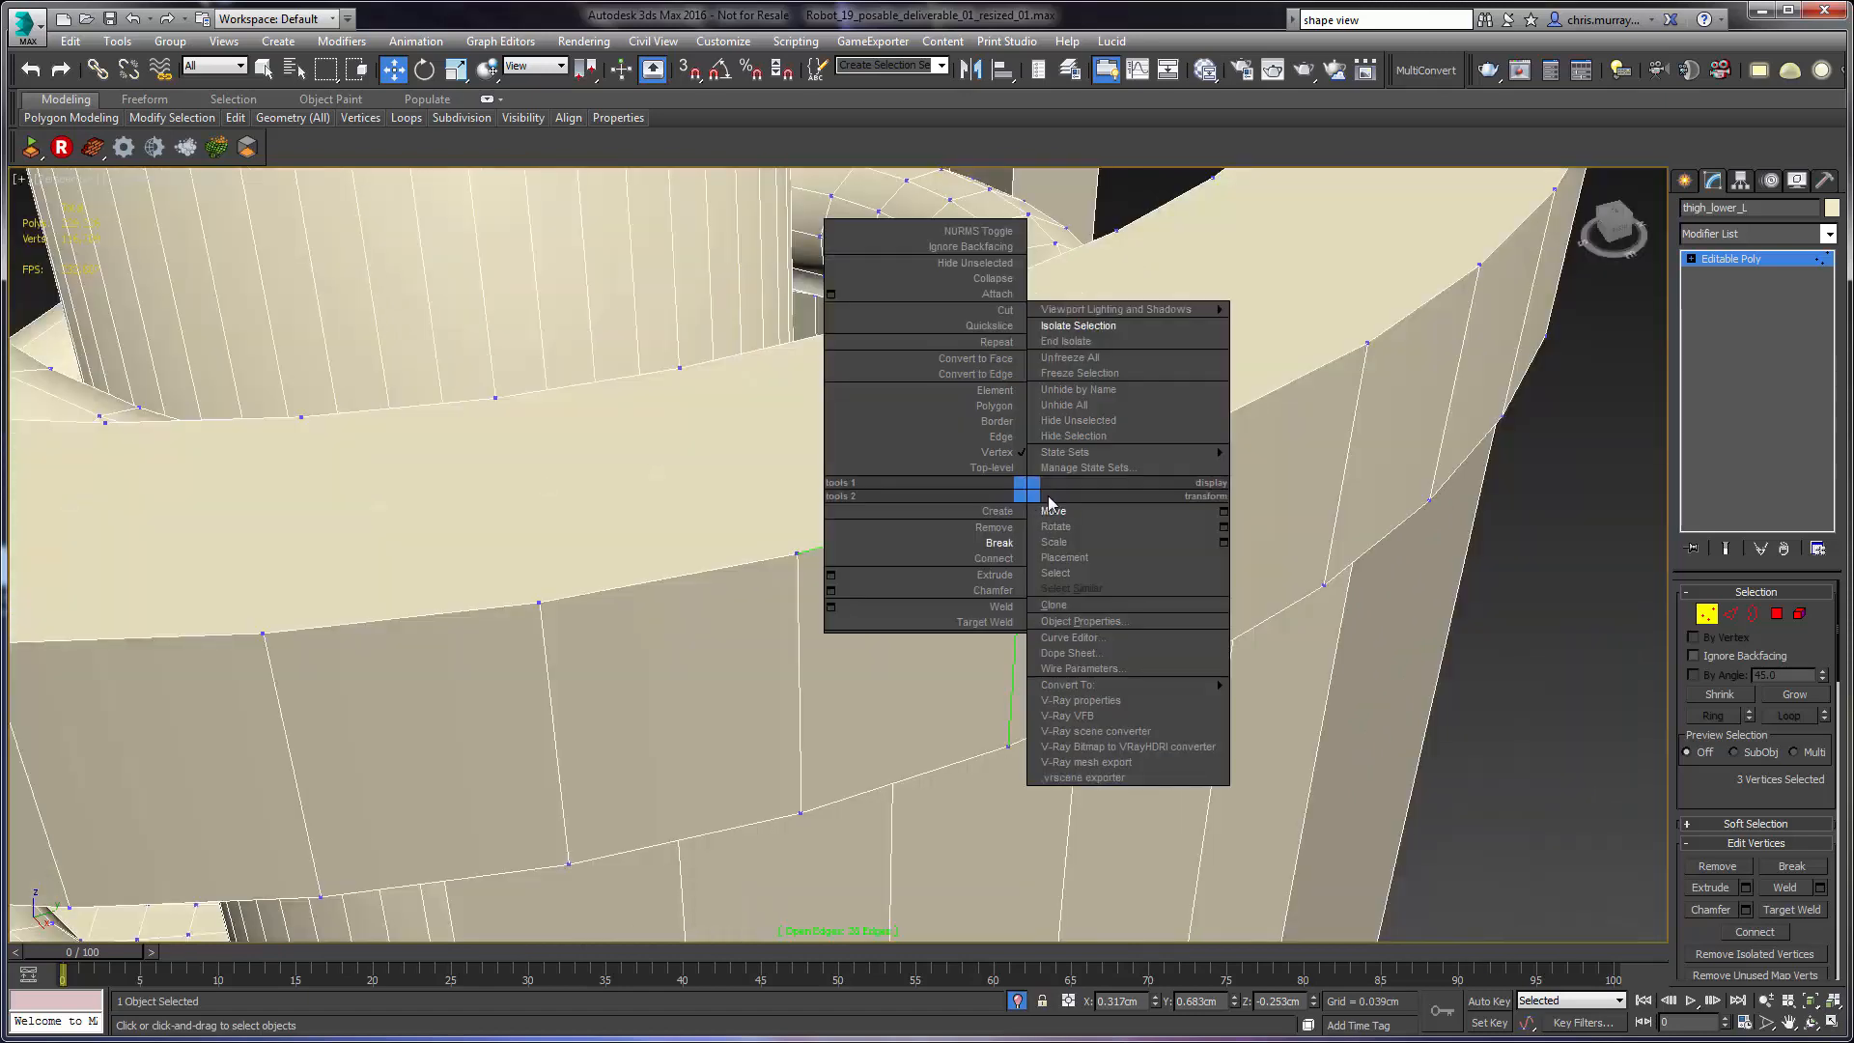
click(983, 280)
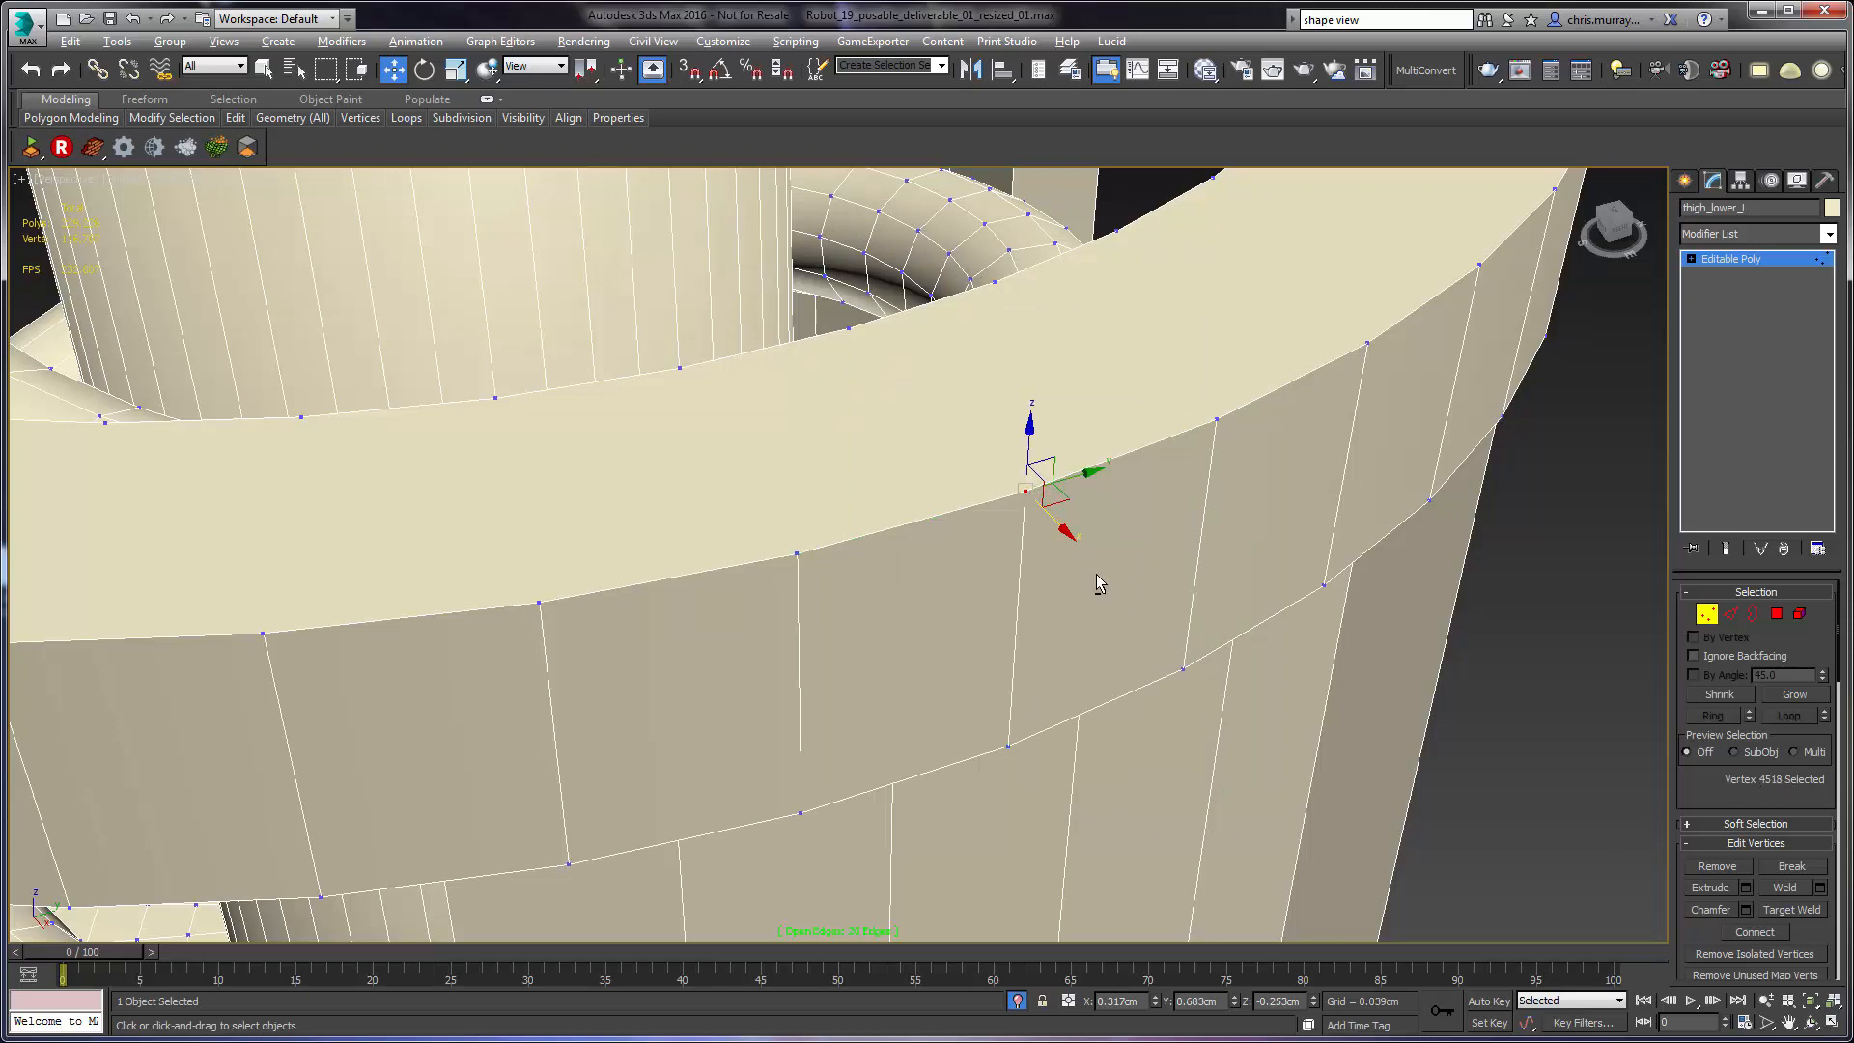
- Examine the repaired corner and the other open-edge outline farther around the outer face of the ring
alt+middle_drag(1096, 576, 1001, 500)
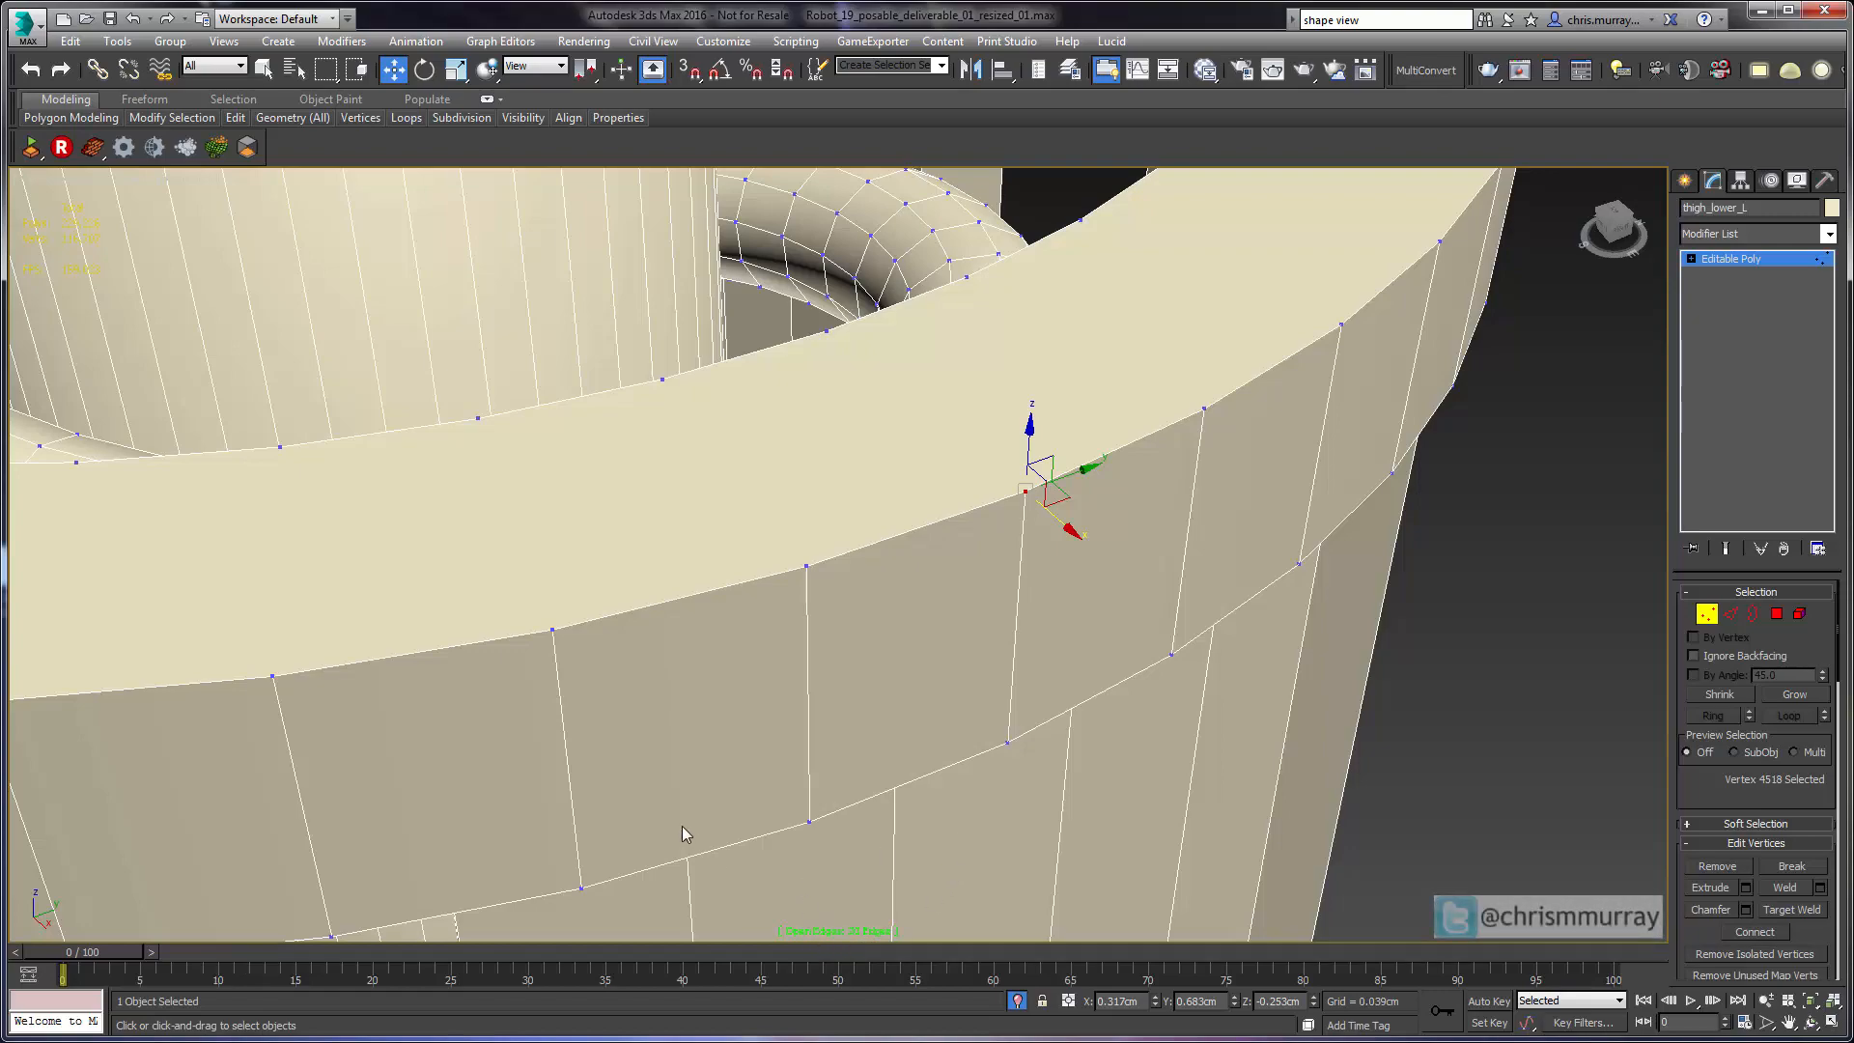
scroll(580, 766, down, 5)
middle_drag(580, 766, 907, 756)
scroll(898, 756, up, 2)
alt+middle_drag(662, 757, 947, 640)
scroll(715, 729, up, 1)
middle_drag(801, 668, 835, 699)
scroll(827, 709, up, 4)
scroll(835, 699, down, 3)
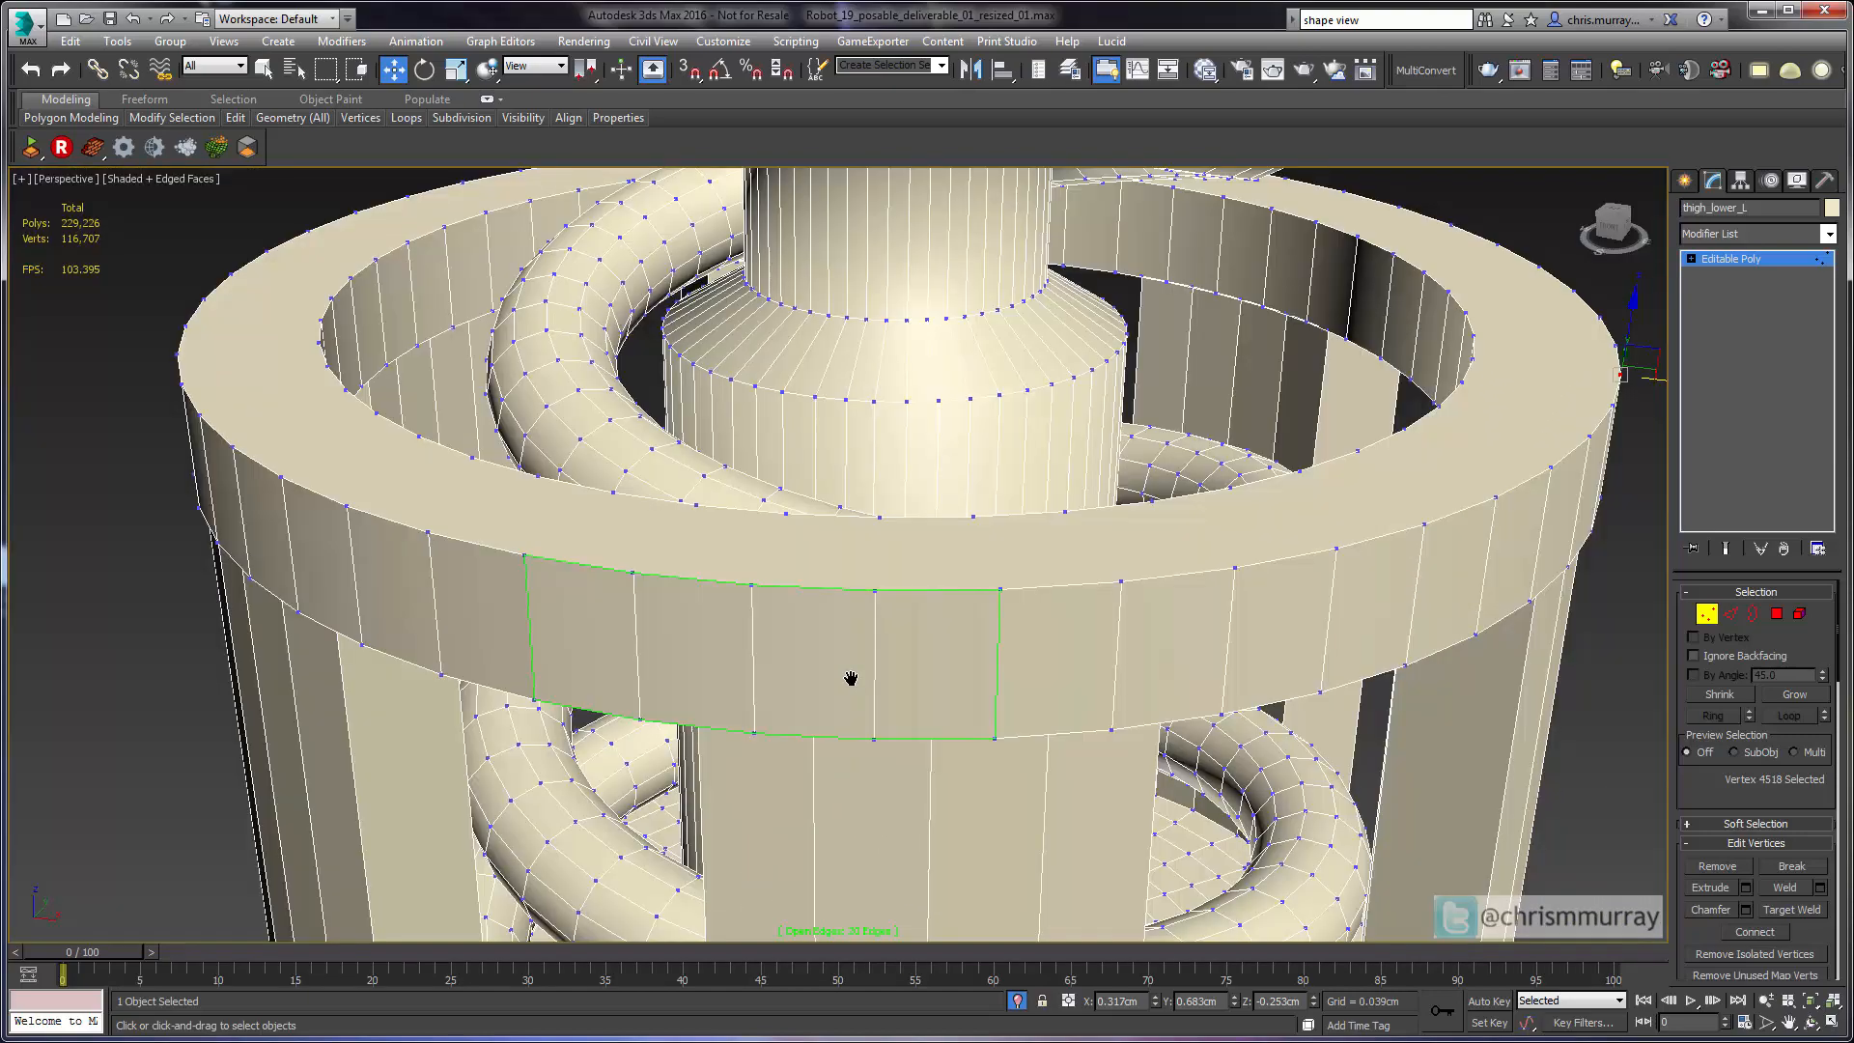
- Select the four-polygon patch inside the ring's open-edge outline as one element and move it about 0.027 cm outward along Y
click(1777, 613)
click(1262, 548)
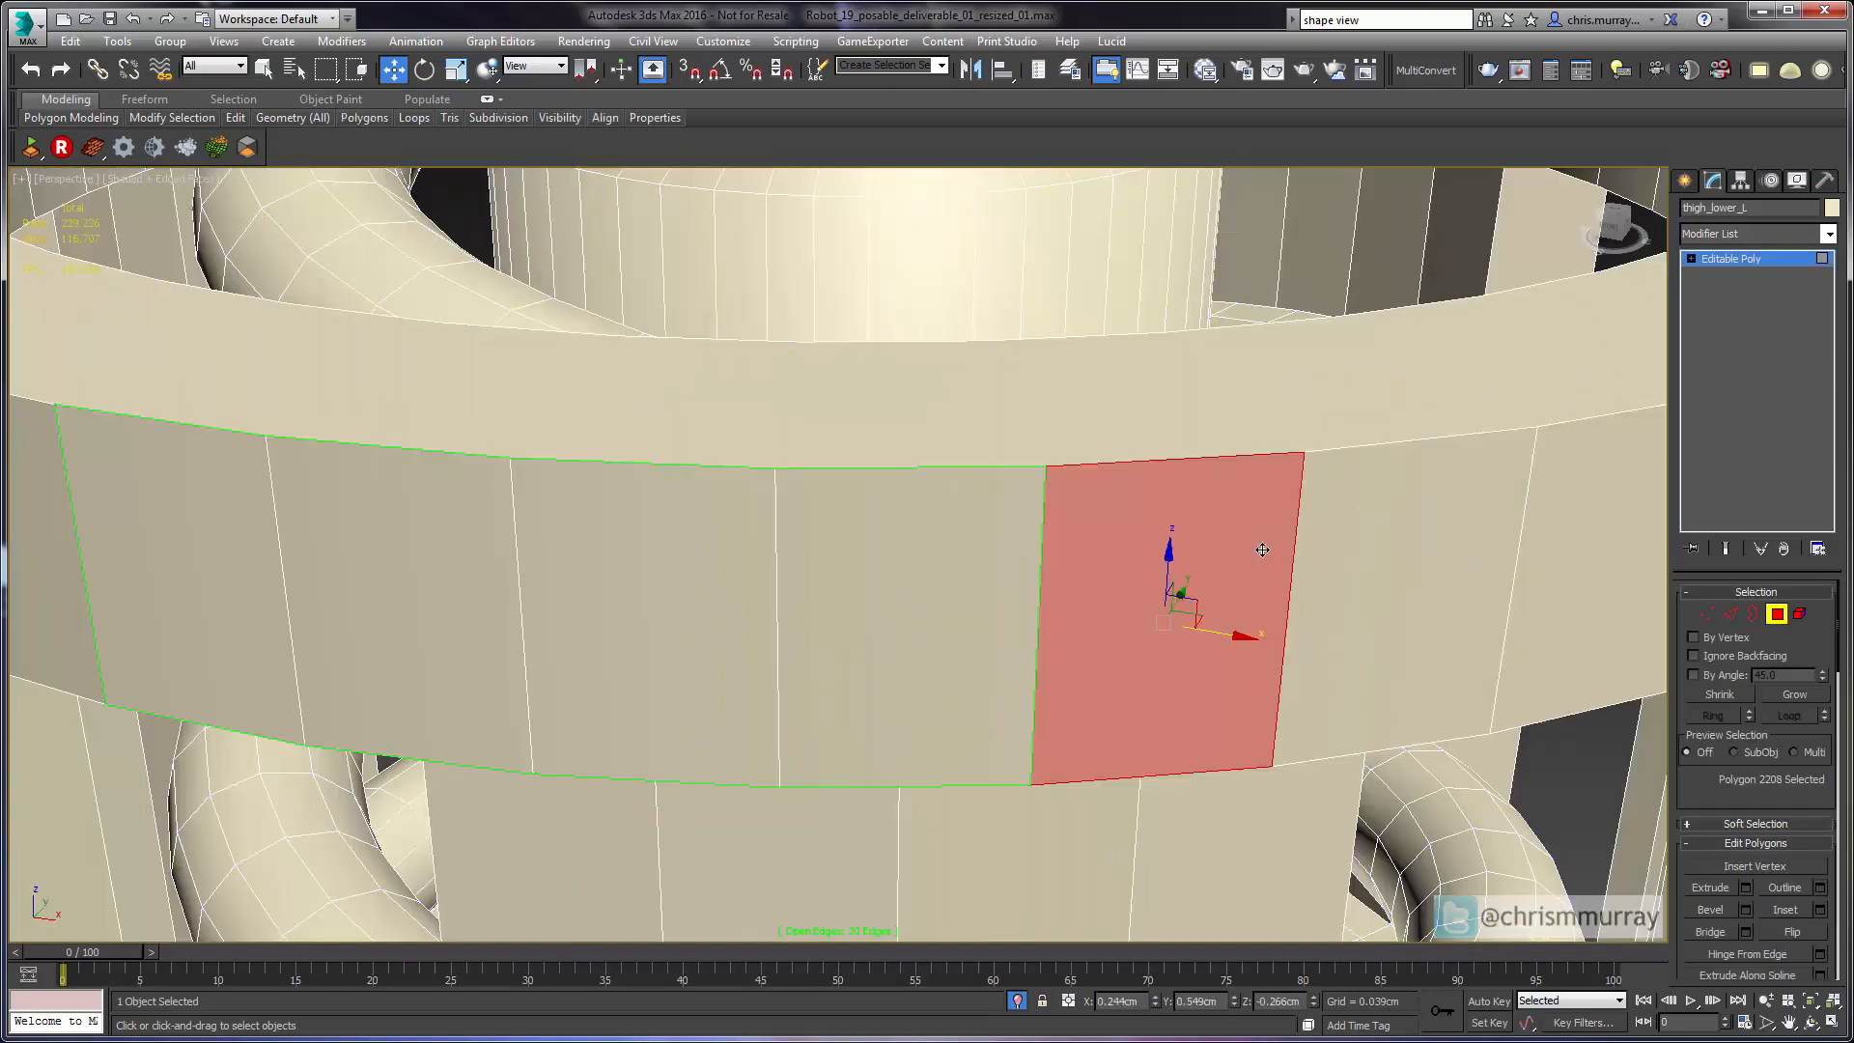
click(976, 587)
scroll(878, 578, down, 5)
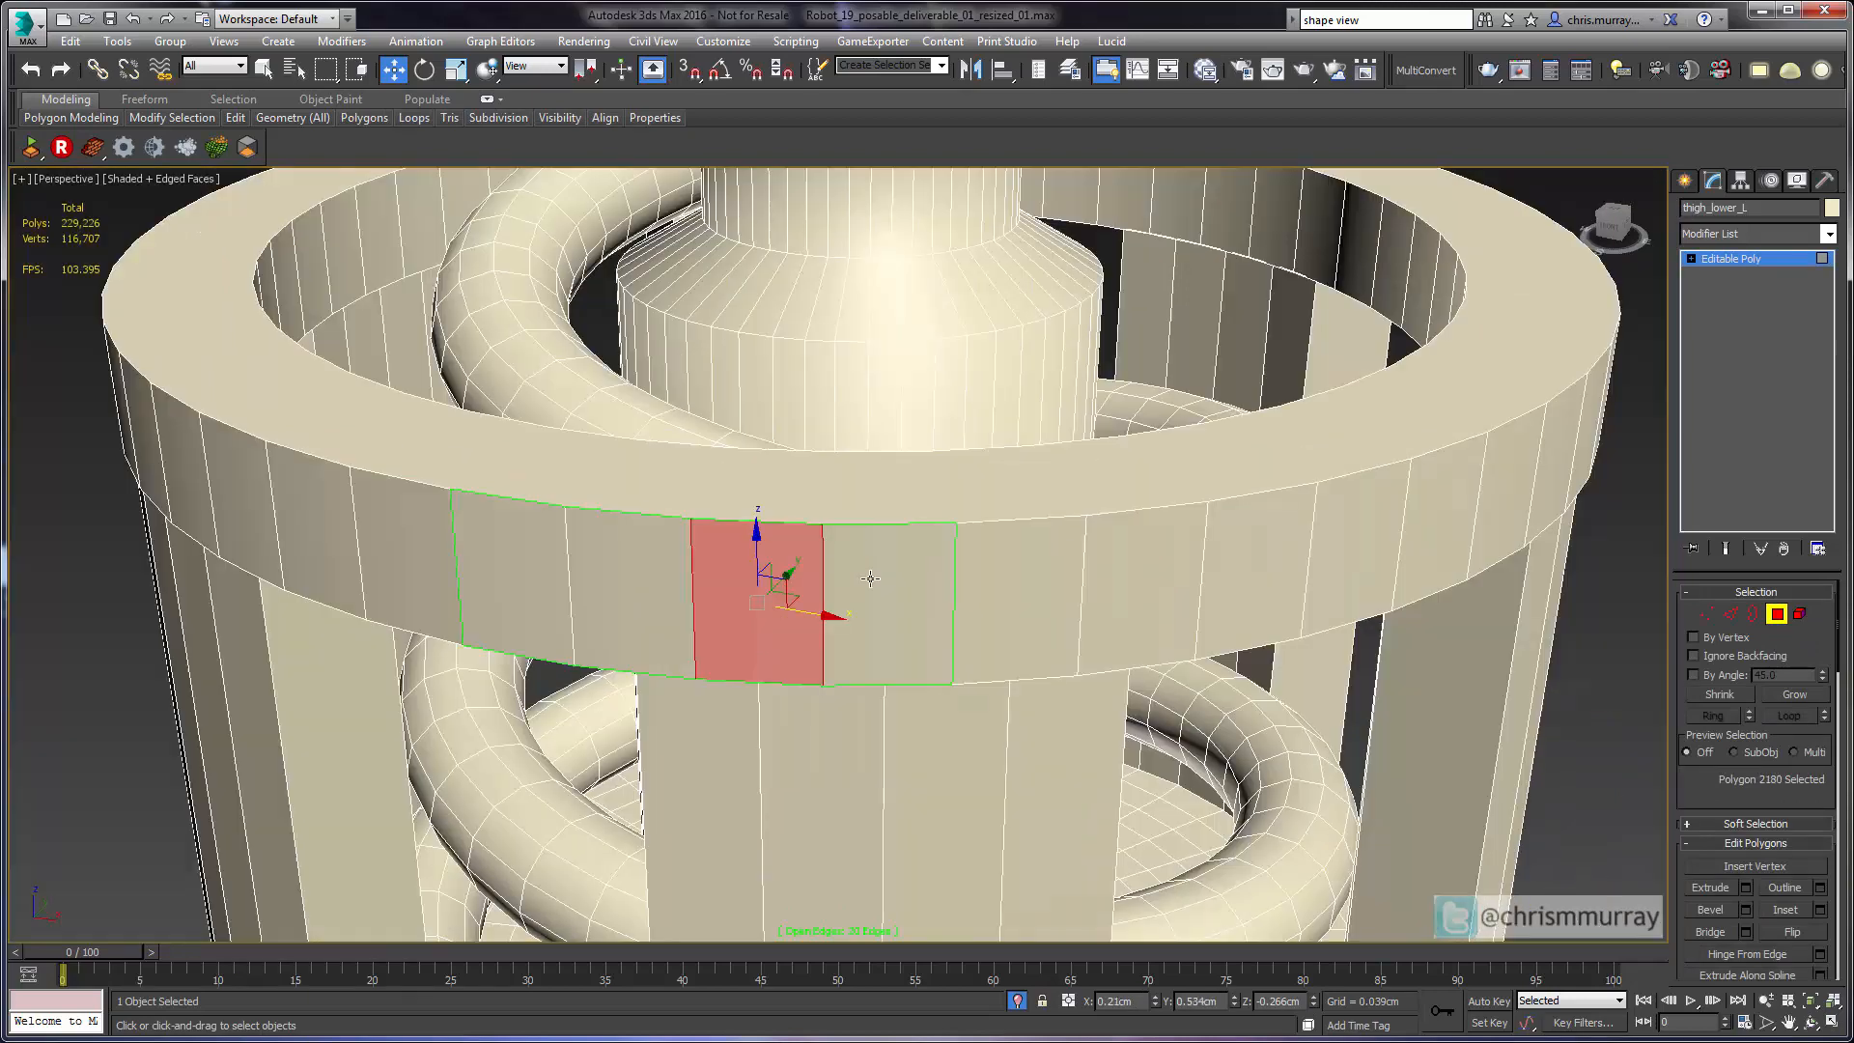
alt+middle_drag(885, 575, 1139, 593)
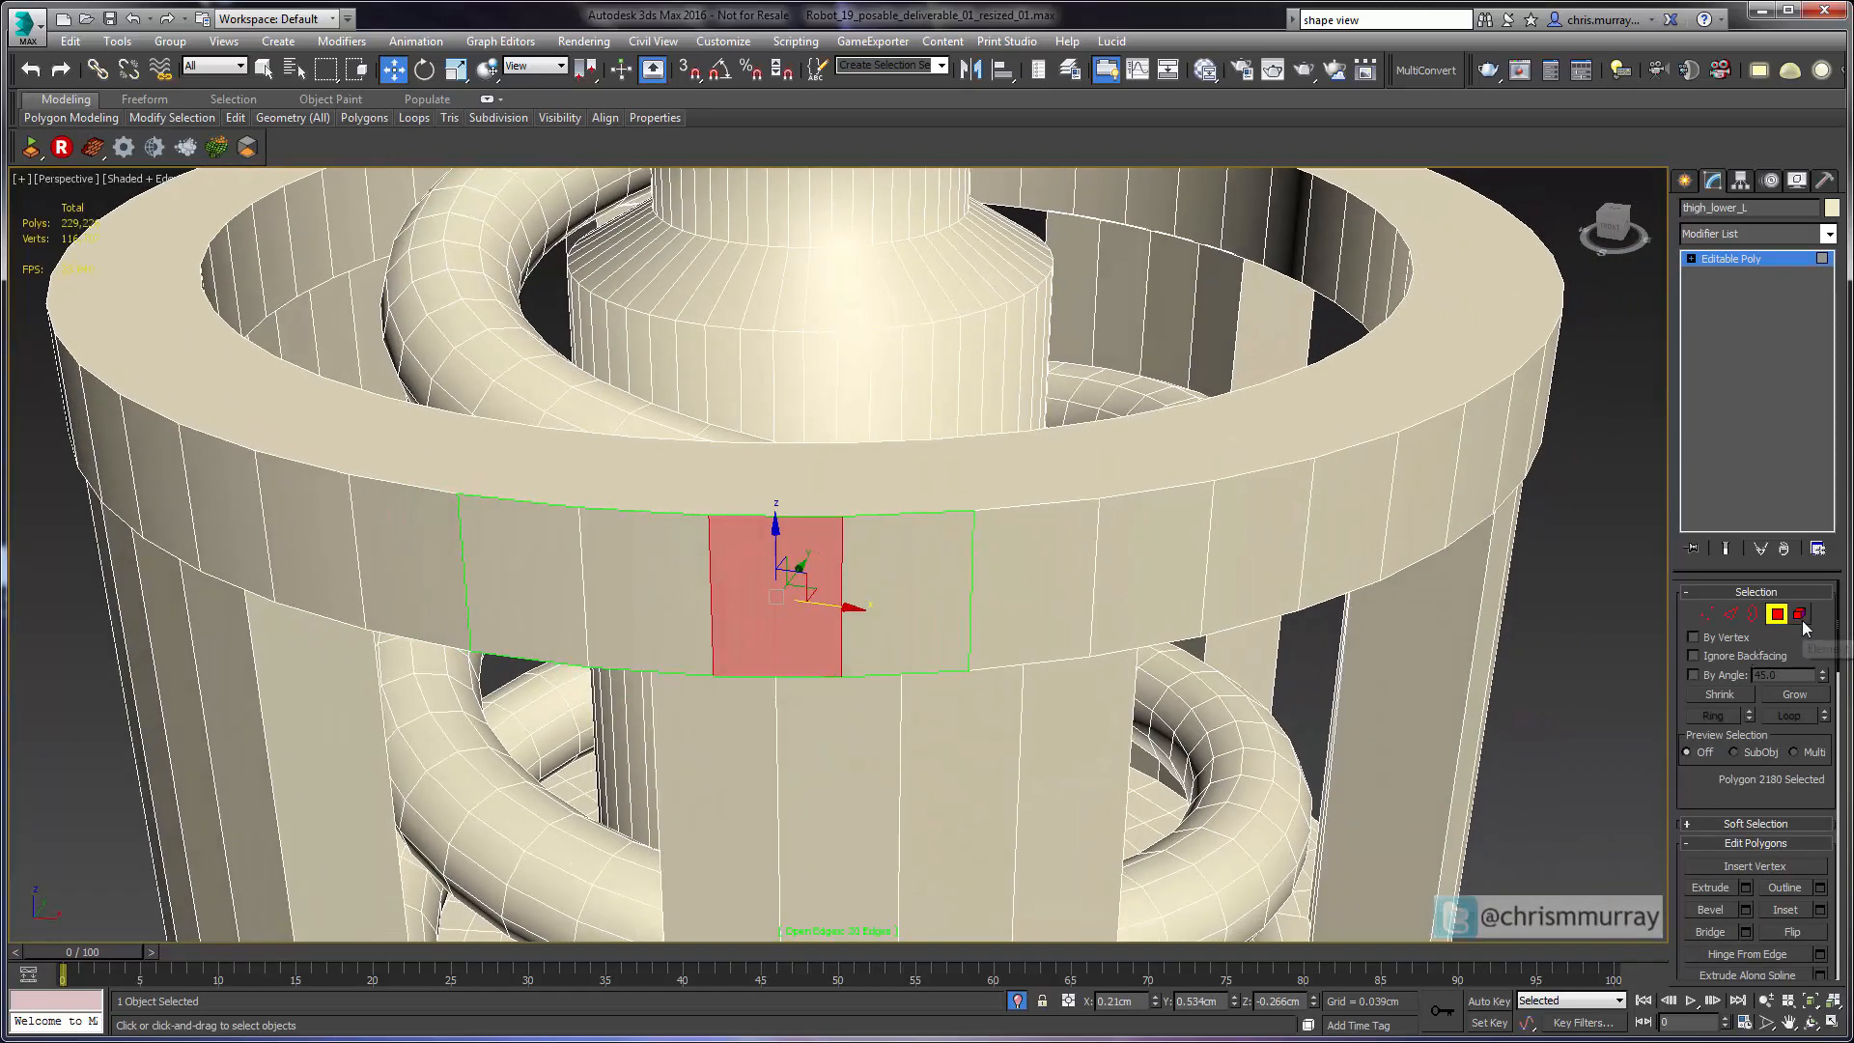
click(1800, 614)
click(931, 600)
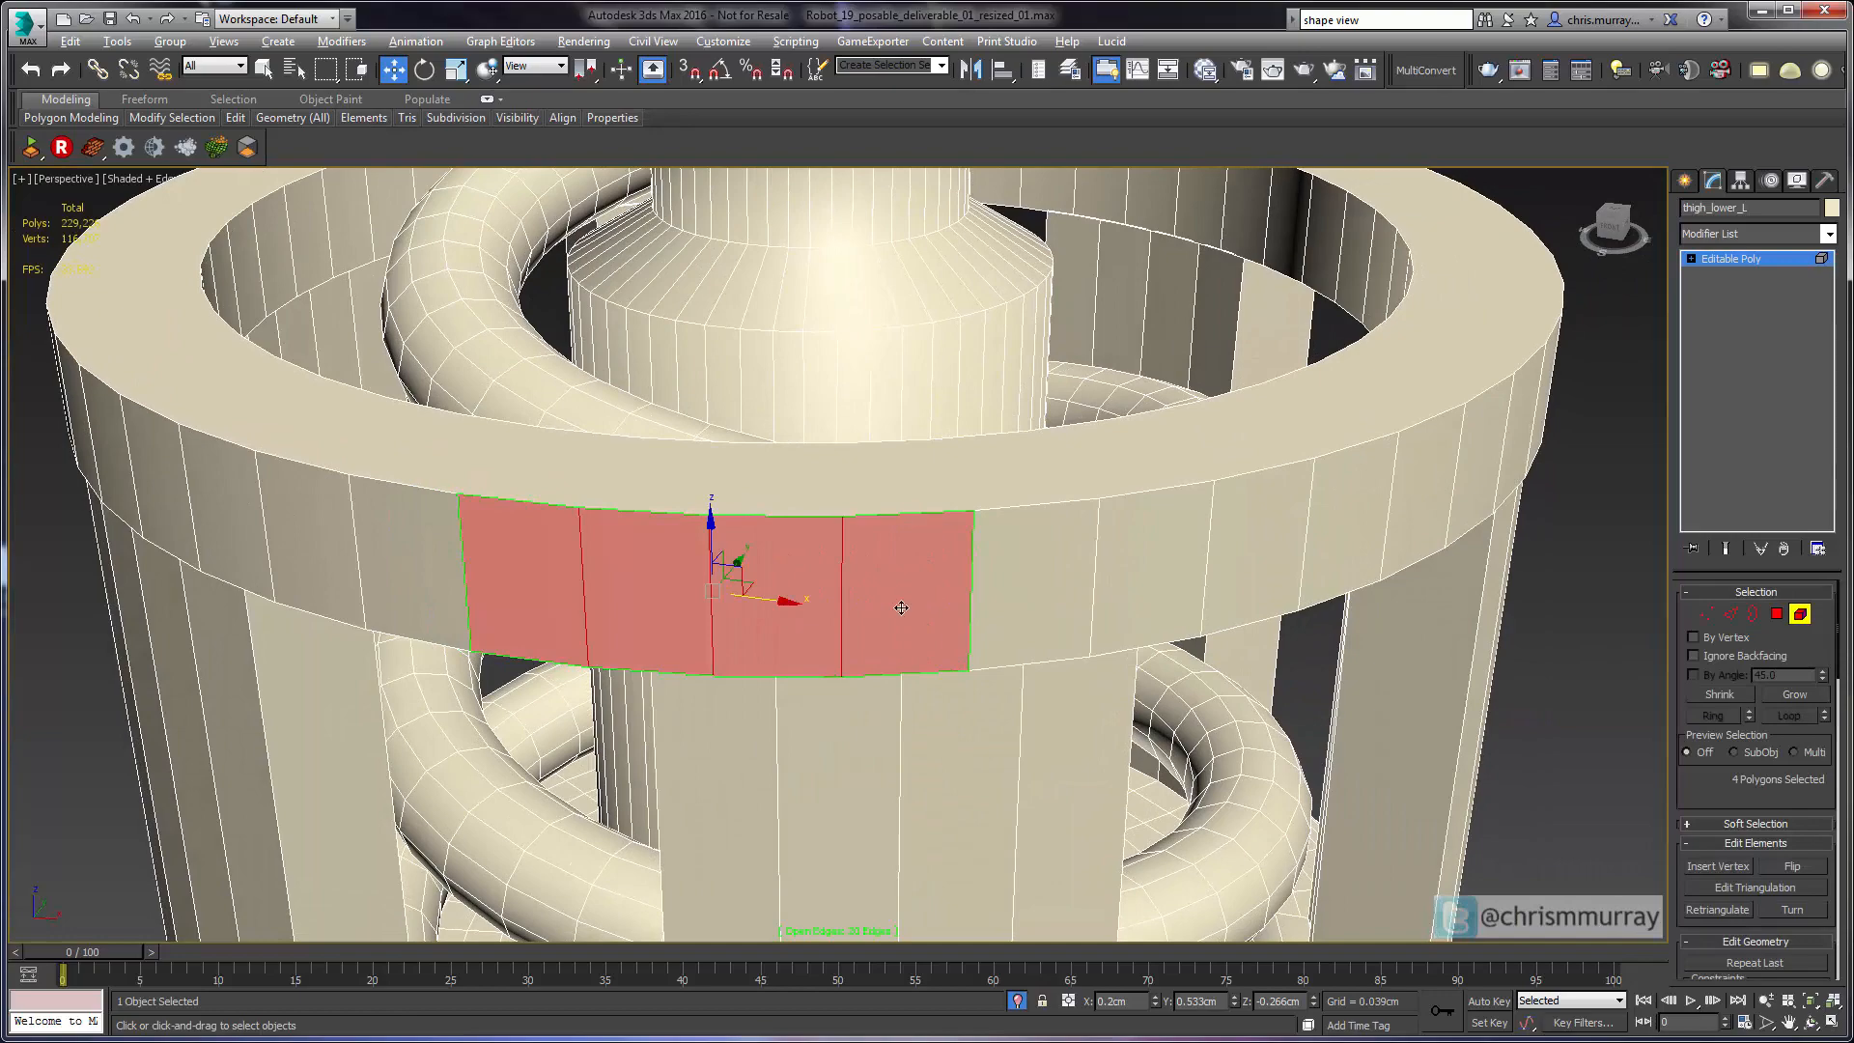
alt+middle_drag(901, 607, 754, 571)
drag(754, 571, 584, 619)
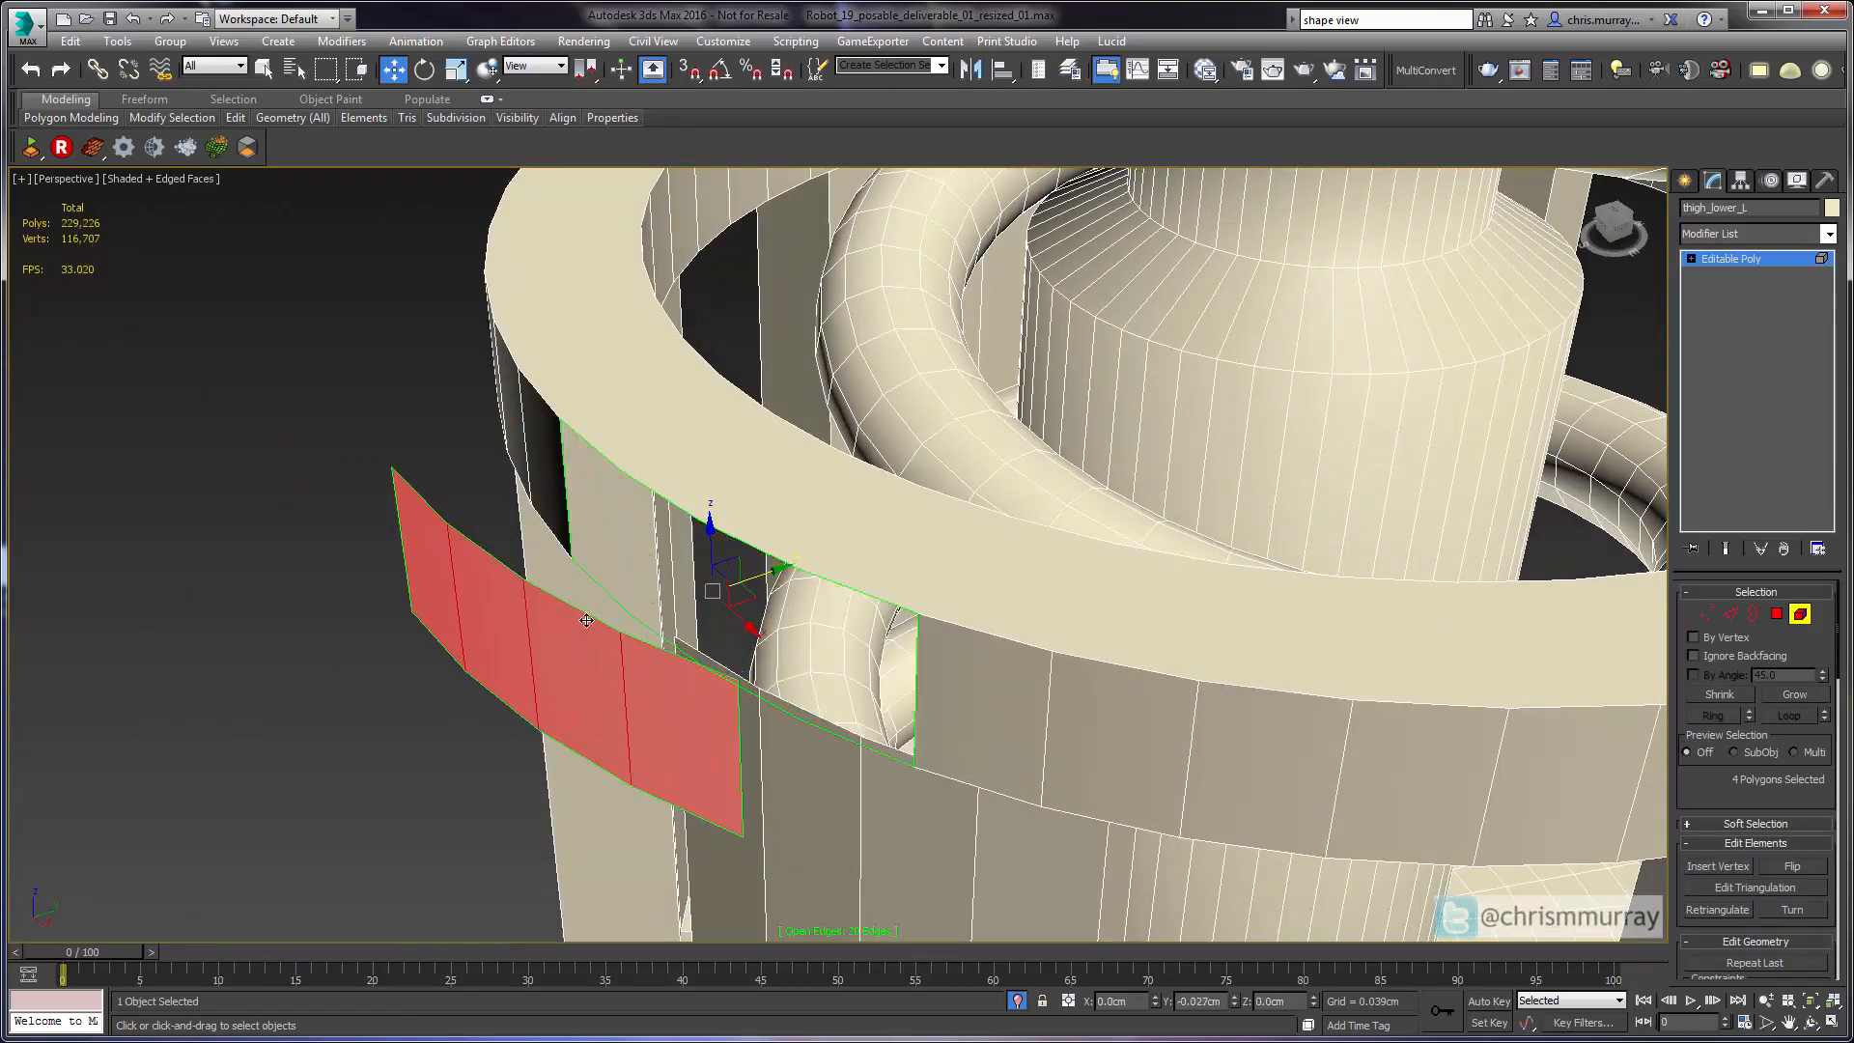
- Undo the outward move of the four-polygon patch on the ring
alt+middle_drag(586, 620, 720, 547)
key(ctrl+z)
scroll(721, 548, up, 3)
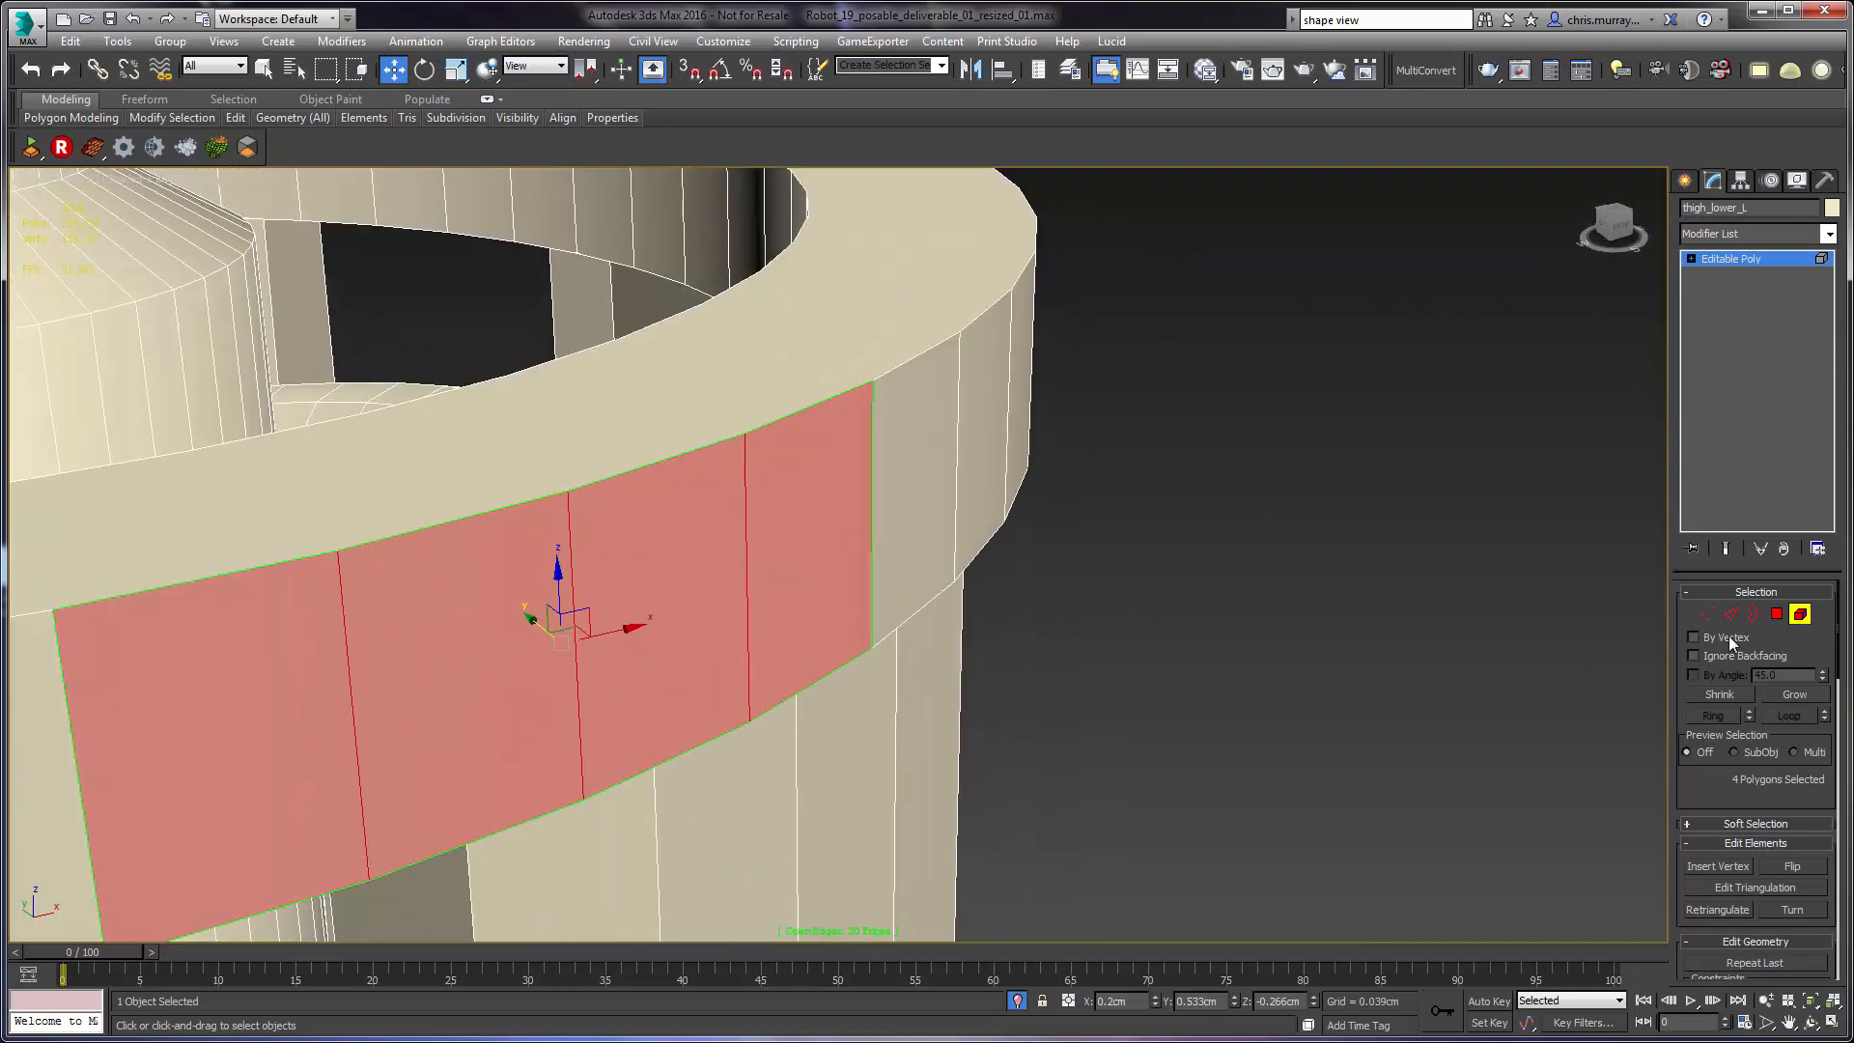
- Weld the stacked vertices at both corners of the patch's end edge and at the adjacent point on its upper edge
click(1707, 613)
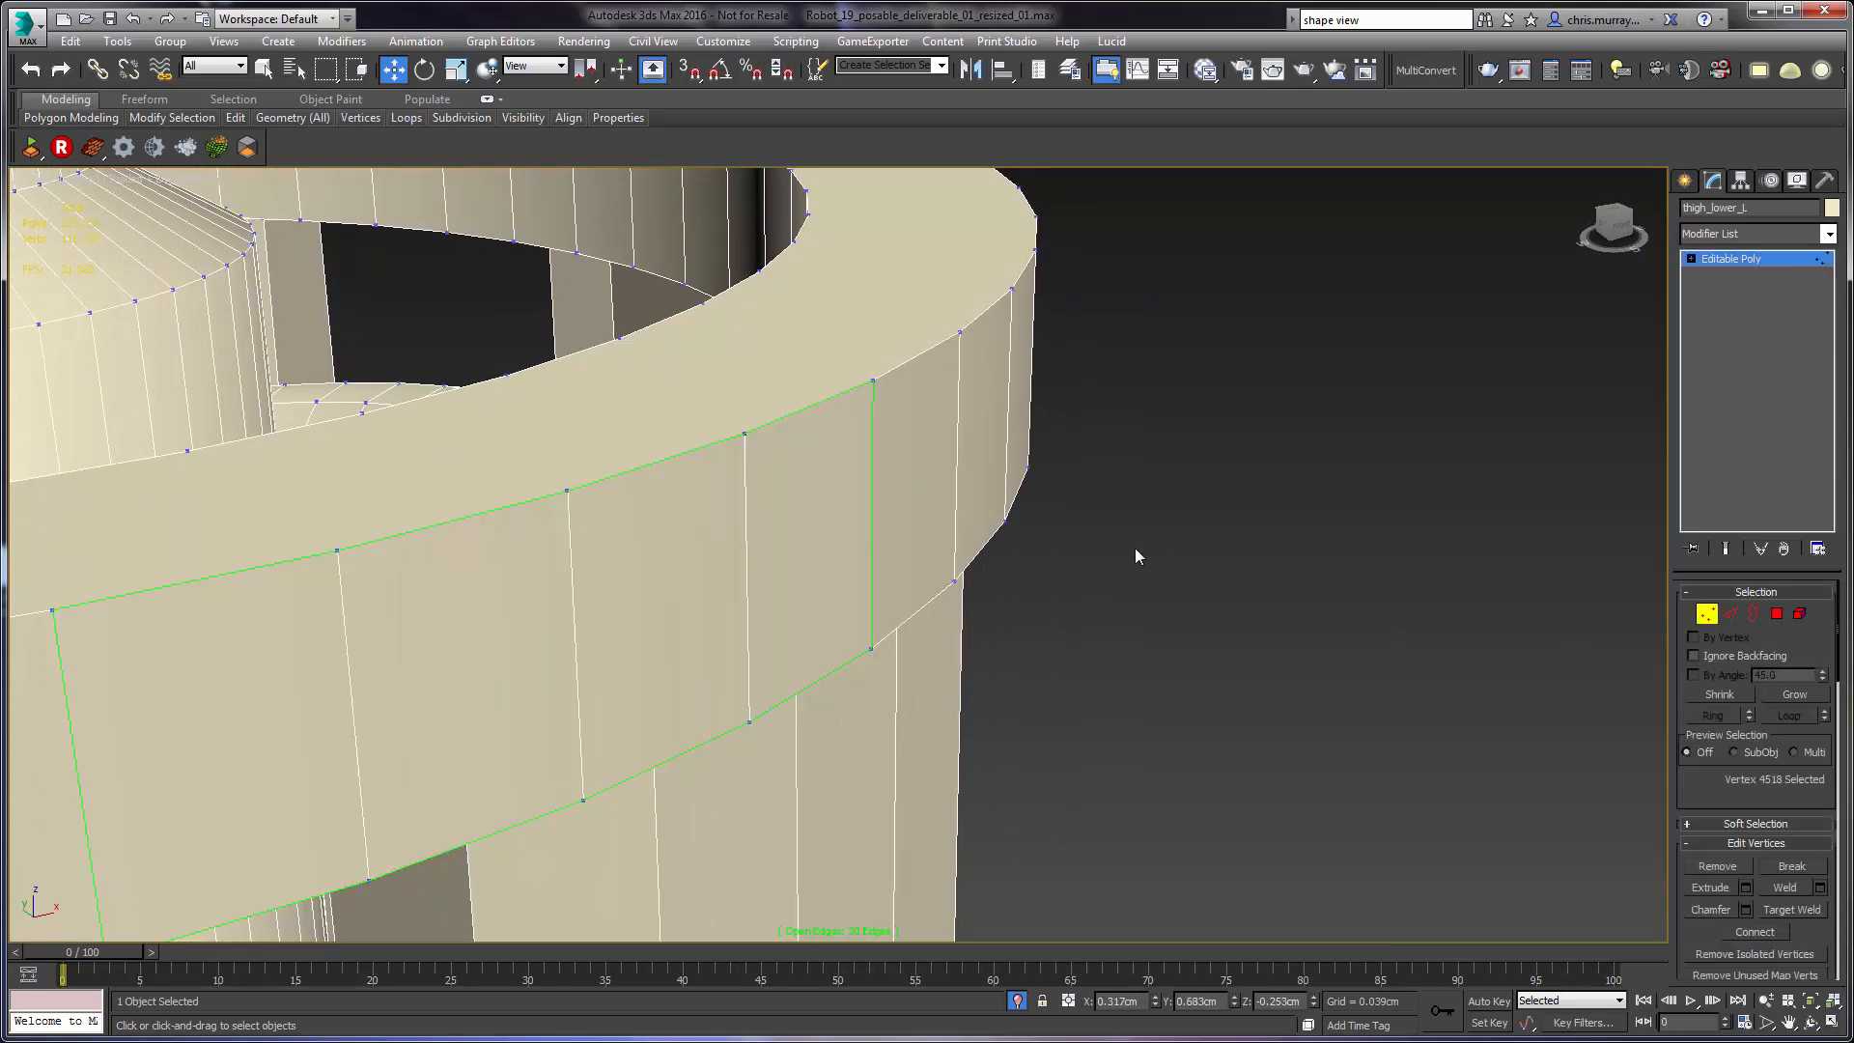
click(745, 435)
ctrl+click(872, 383)
ctrl+click(874, 661)
click(1785, 888)
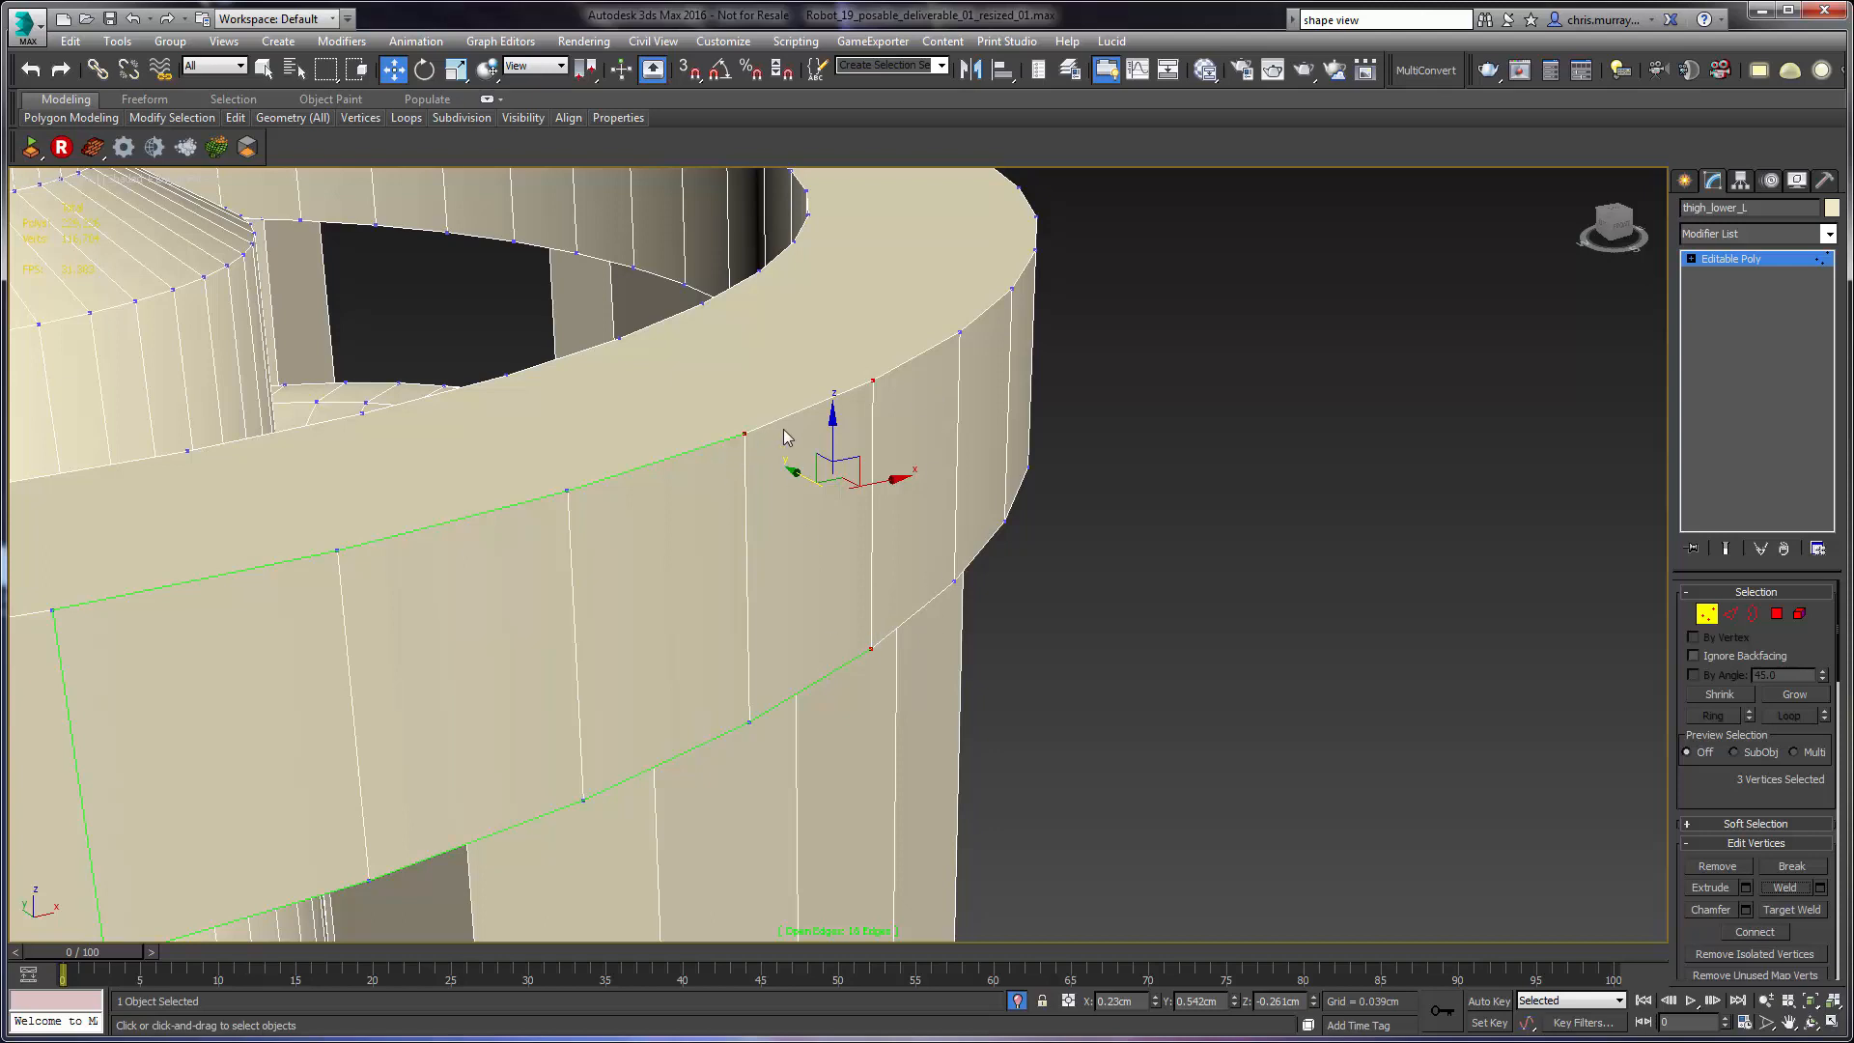
middle_drag(749, 483, 757, 484)
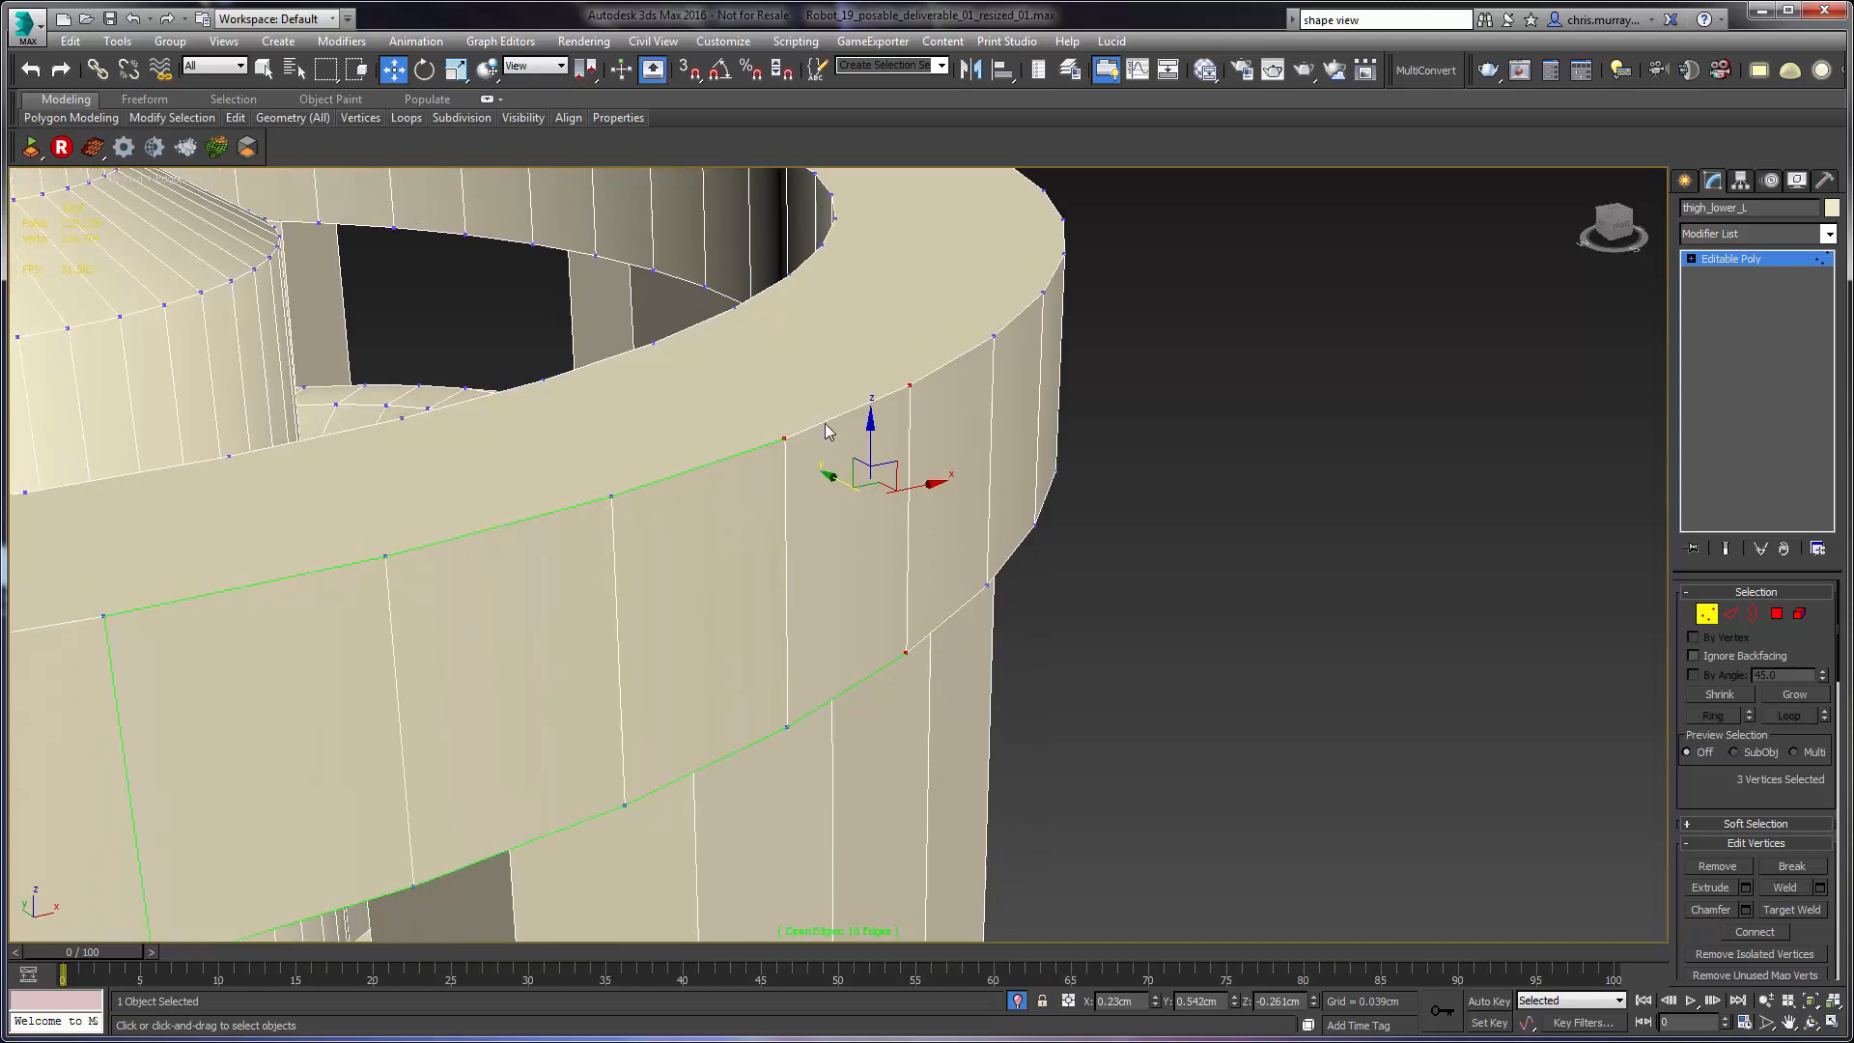
click(784, 440)
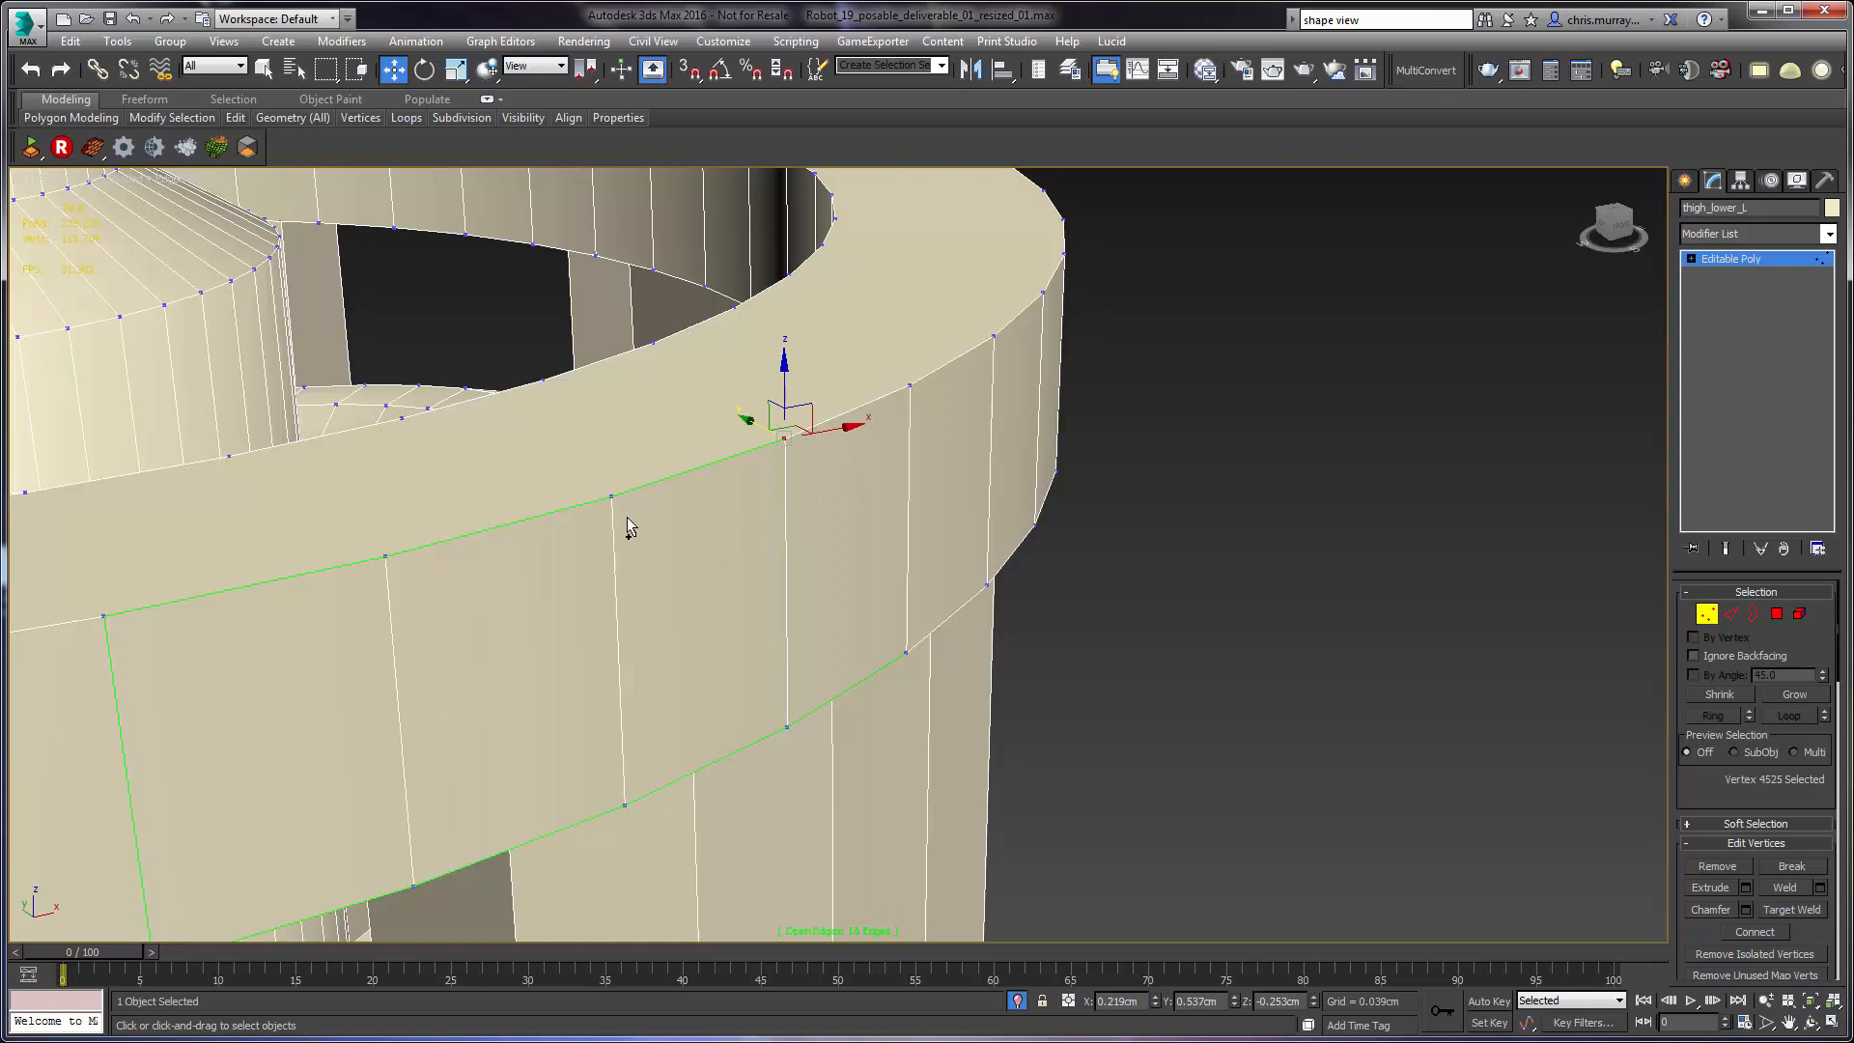
ctrl+drag(607, 509, 628, 483)
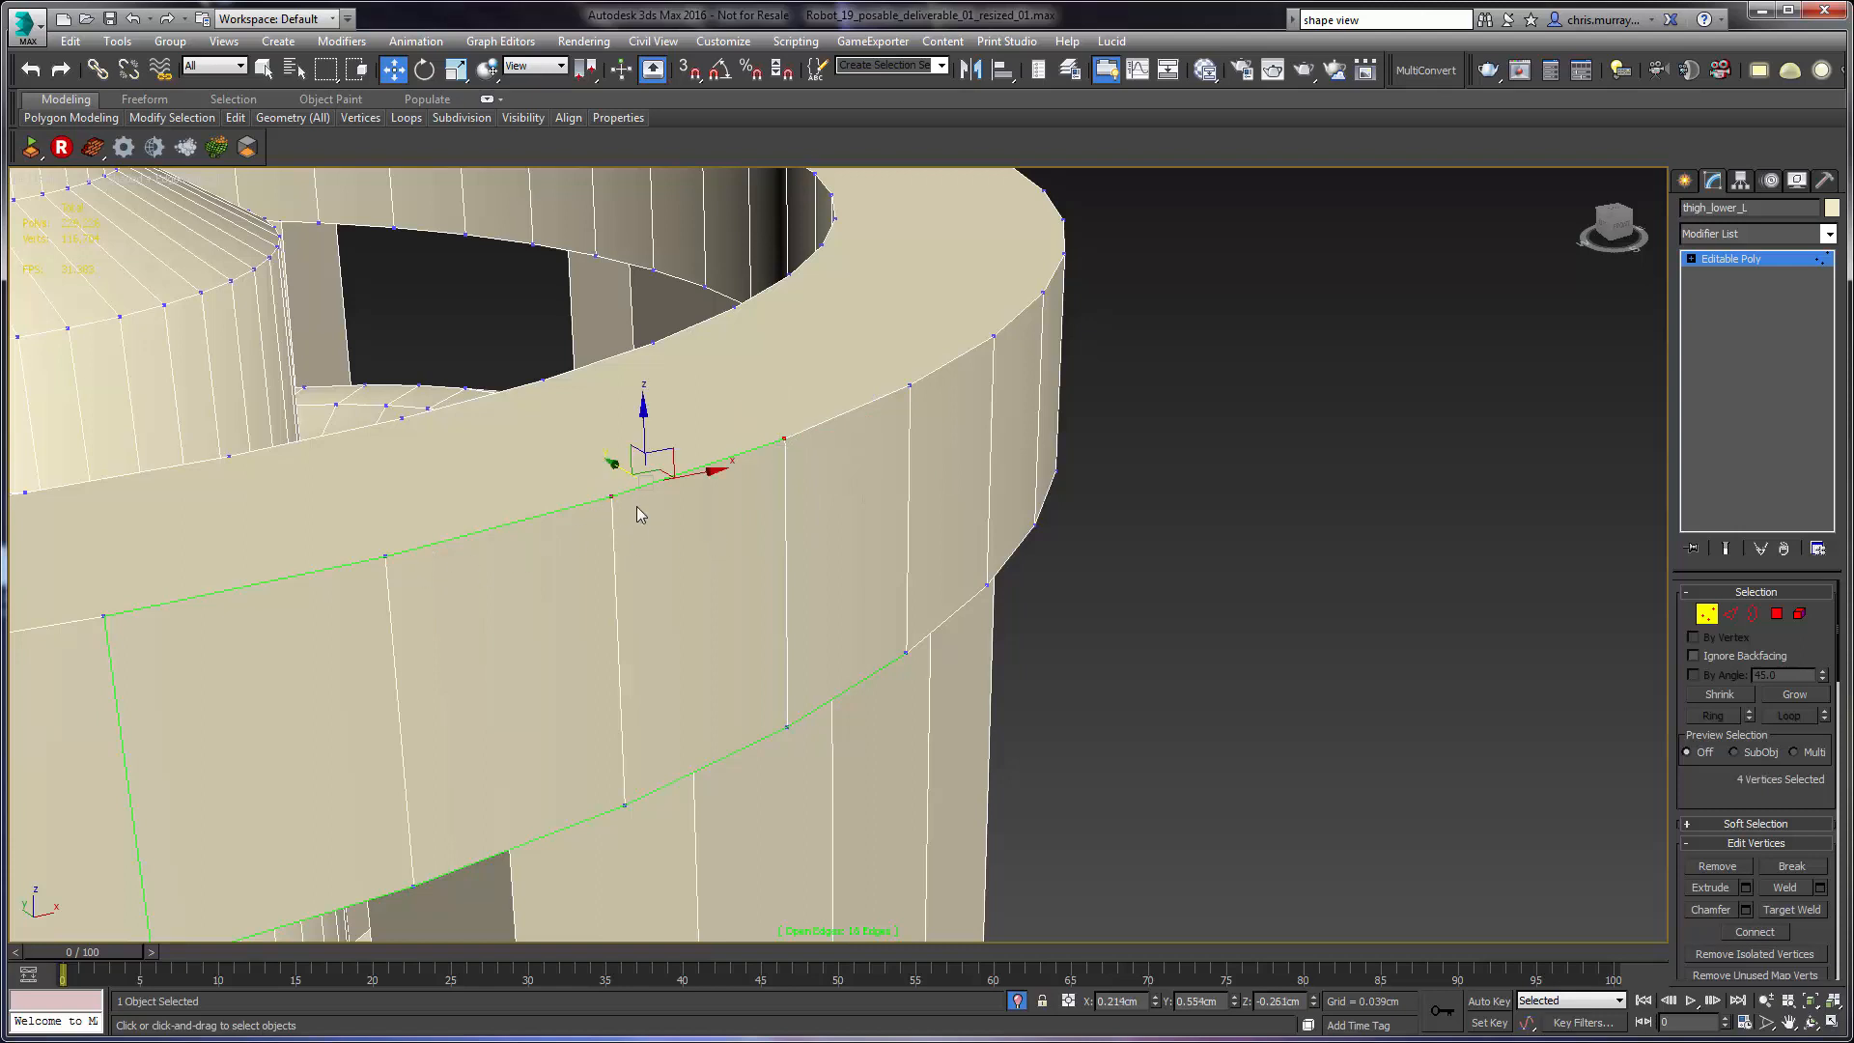
click(612, 498)
click(605, 519)
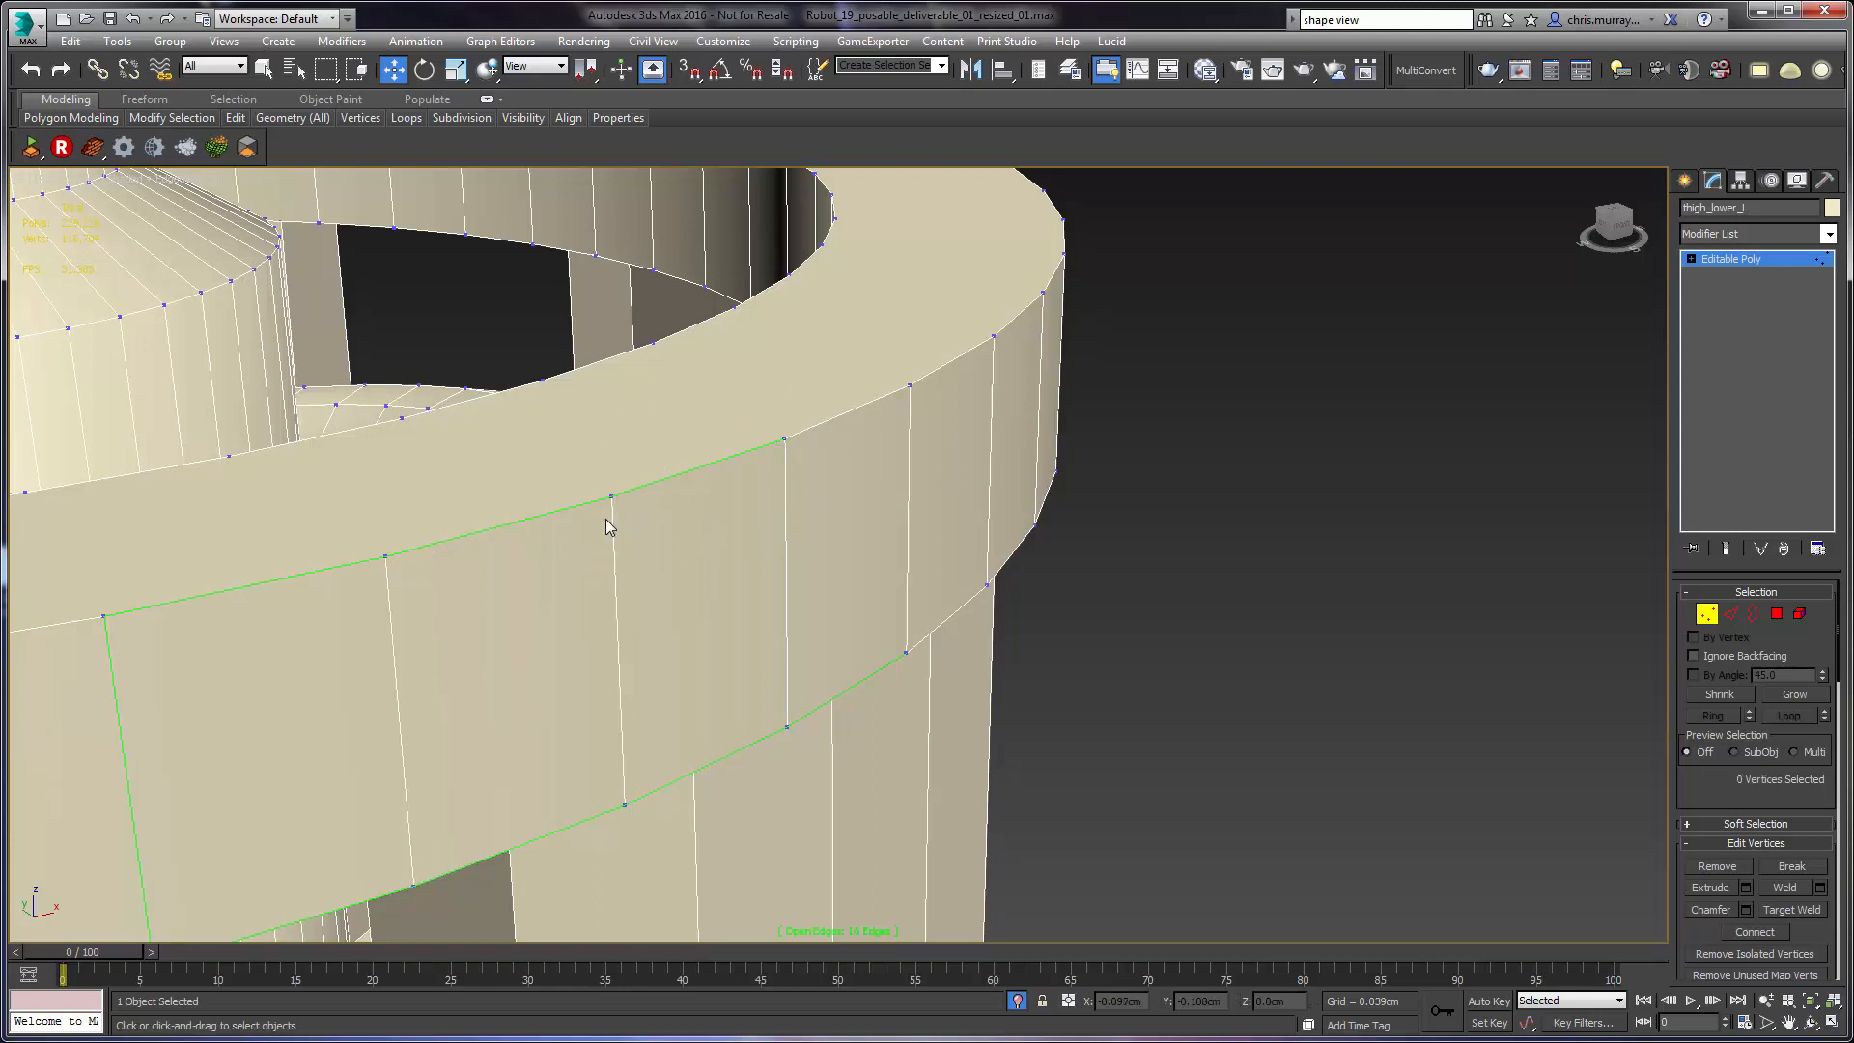
drag(605, 518, 623, 485)
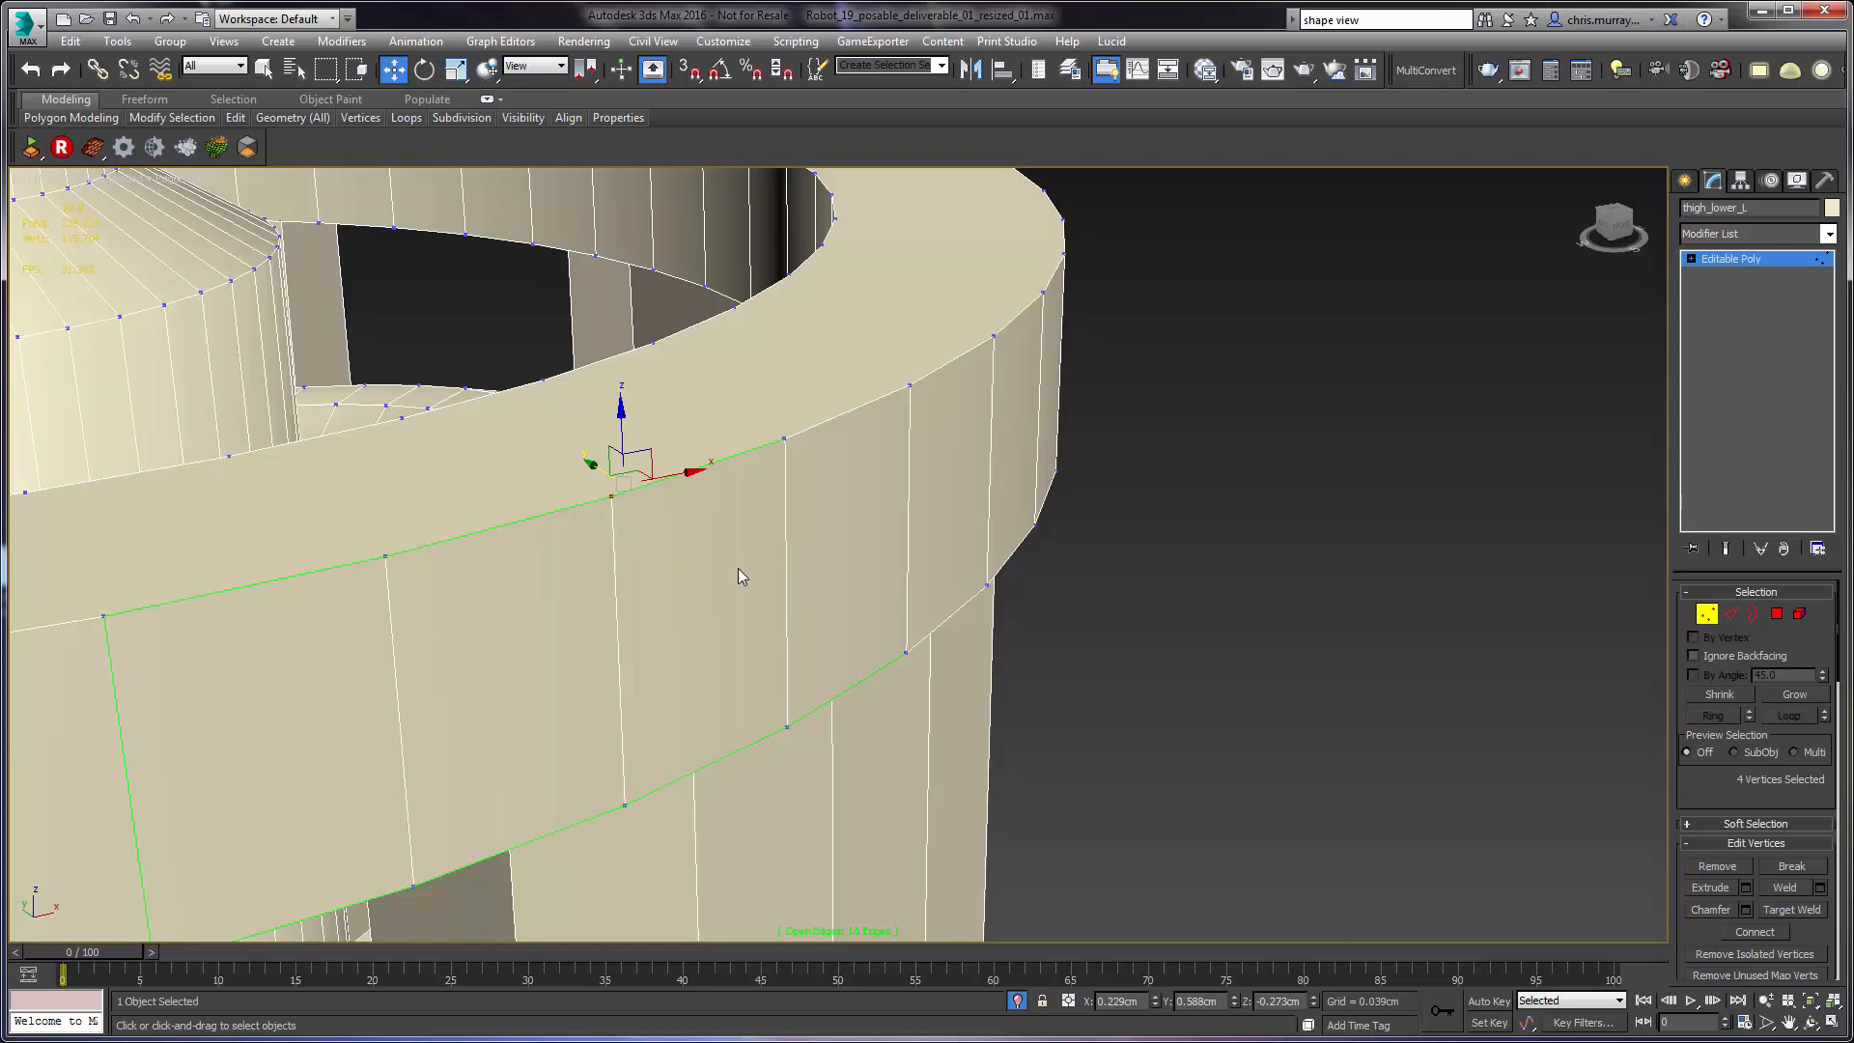
alt+middle_drag(797, 525, 622, 523)
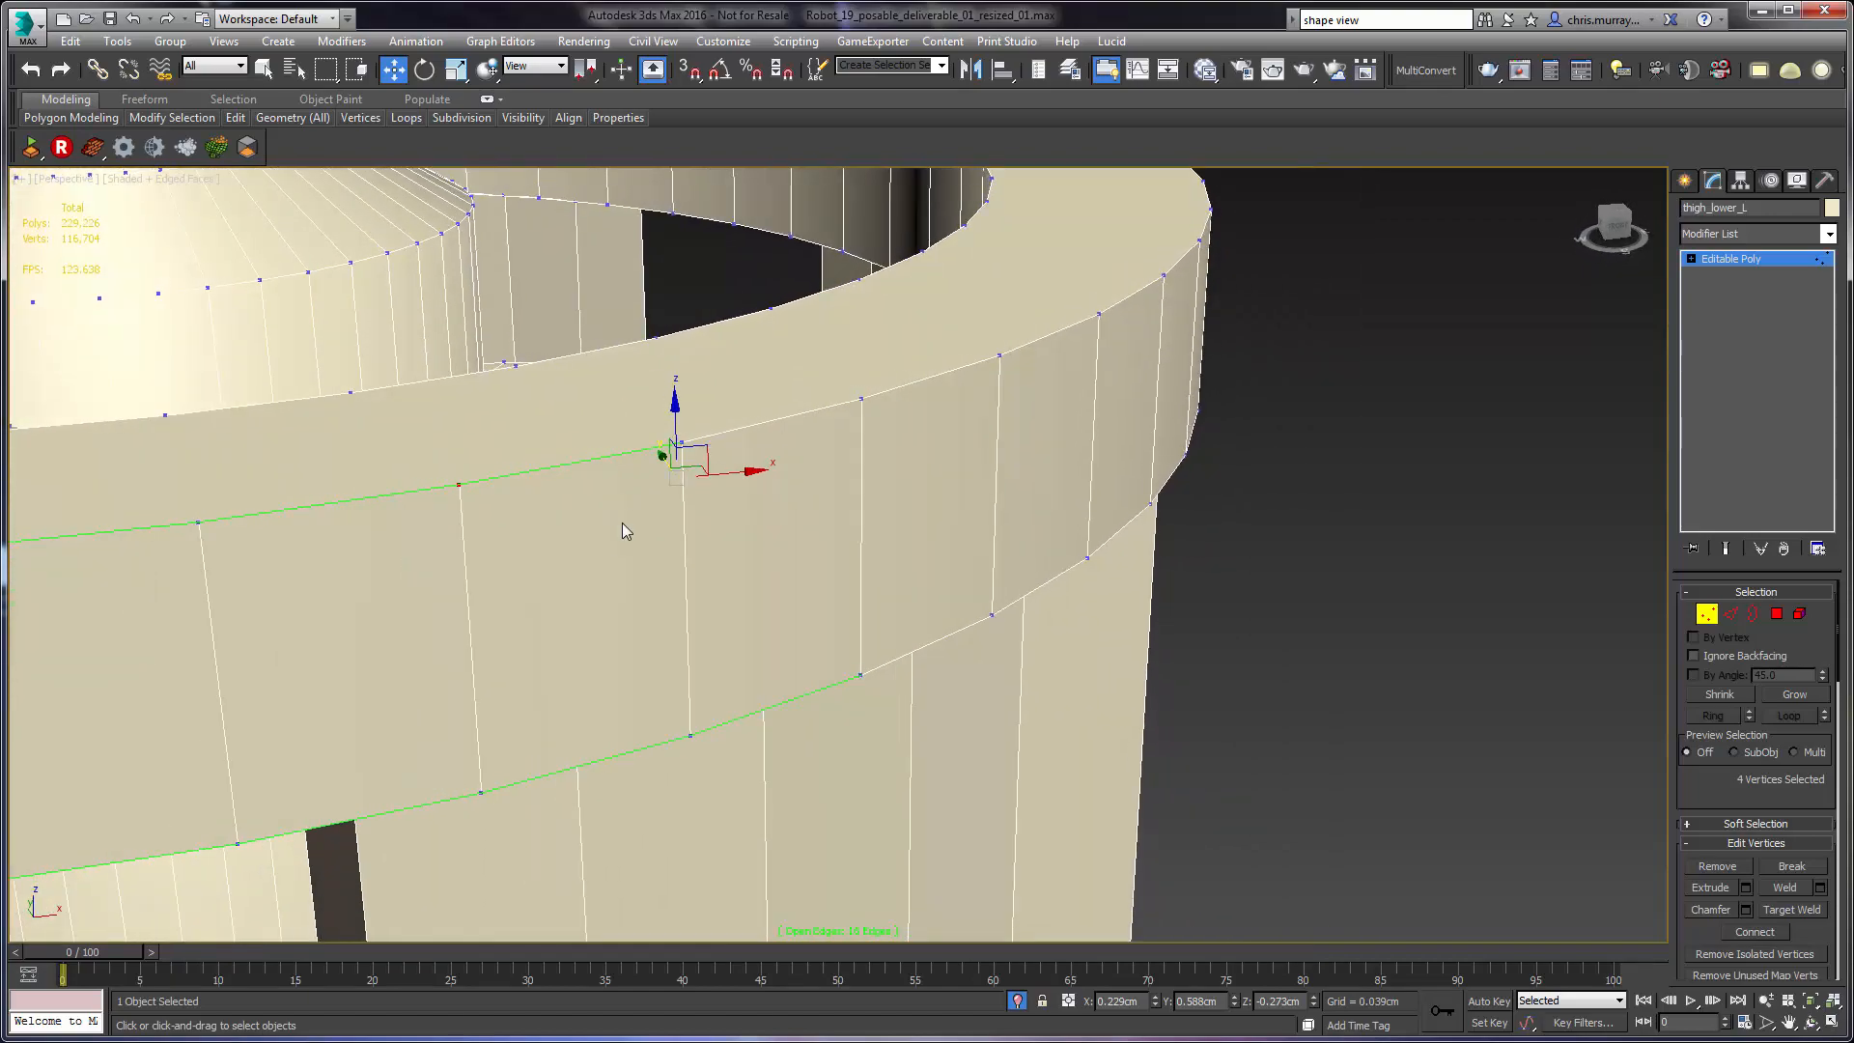
click(622, 516)
scroll(623, 527, up, 5)
scroll(635, 541, down, 5)
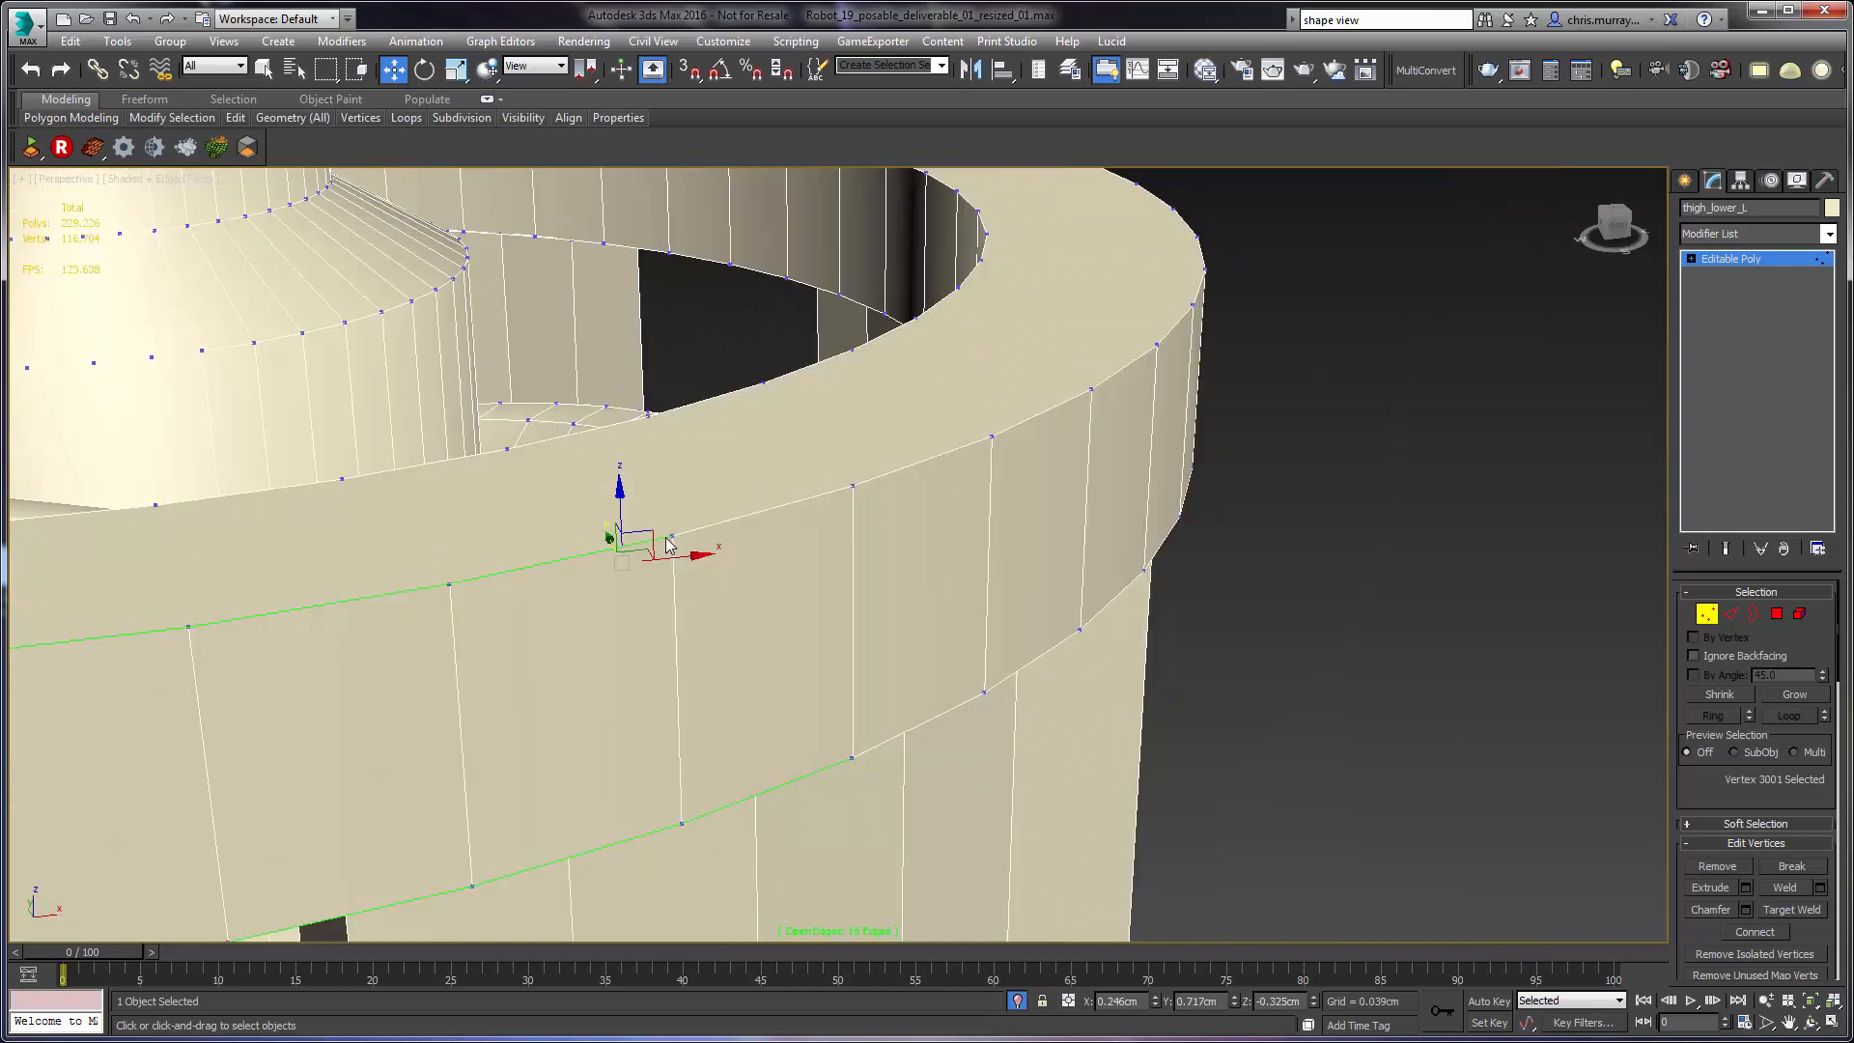
click(691, 547)
- Select all the remaining stacked vertices along the patch's upper and lower open edges and weld them to the ring
click(675, 537)
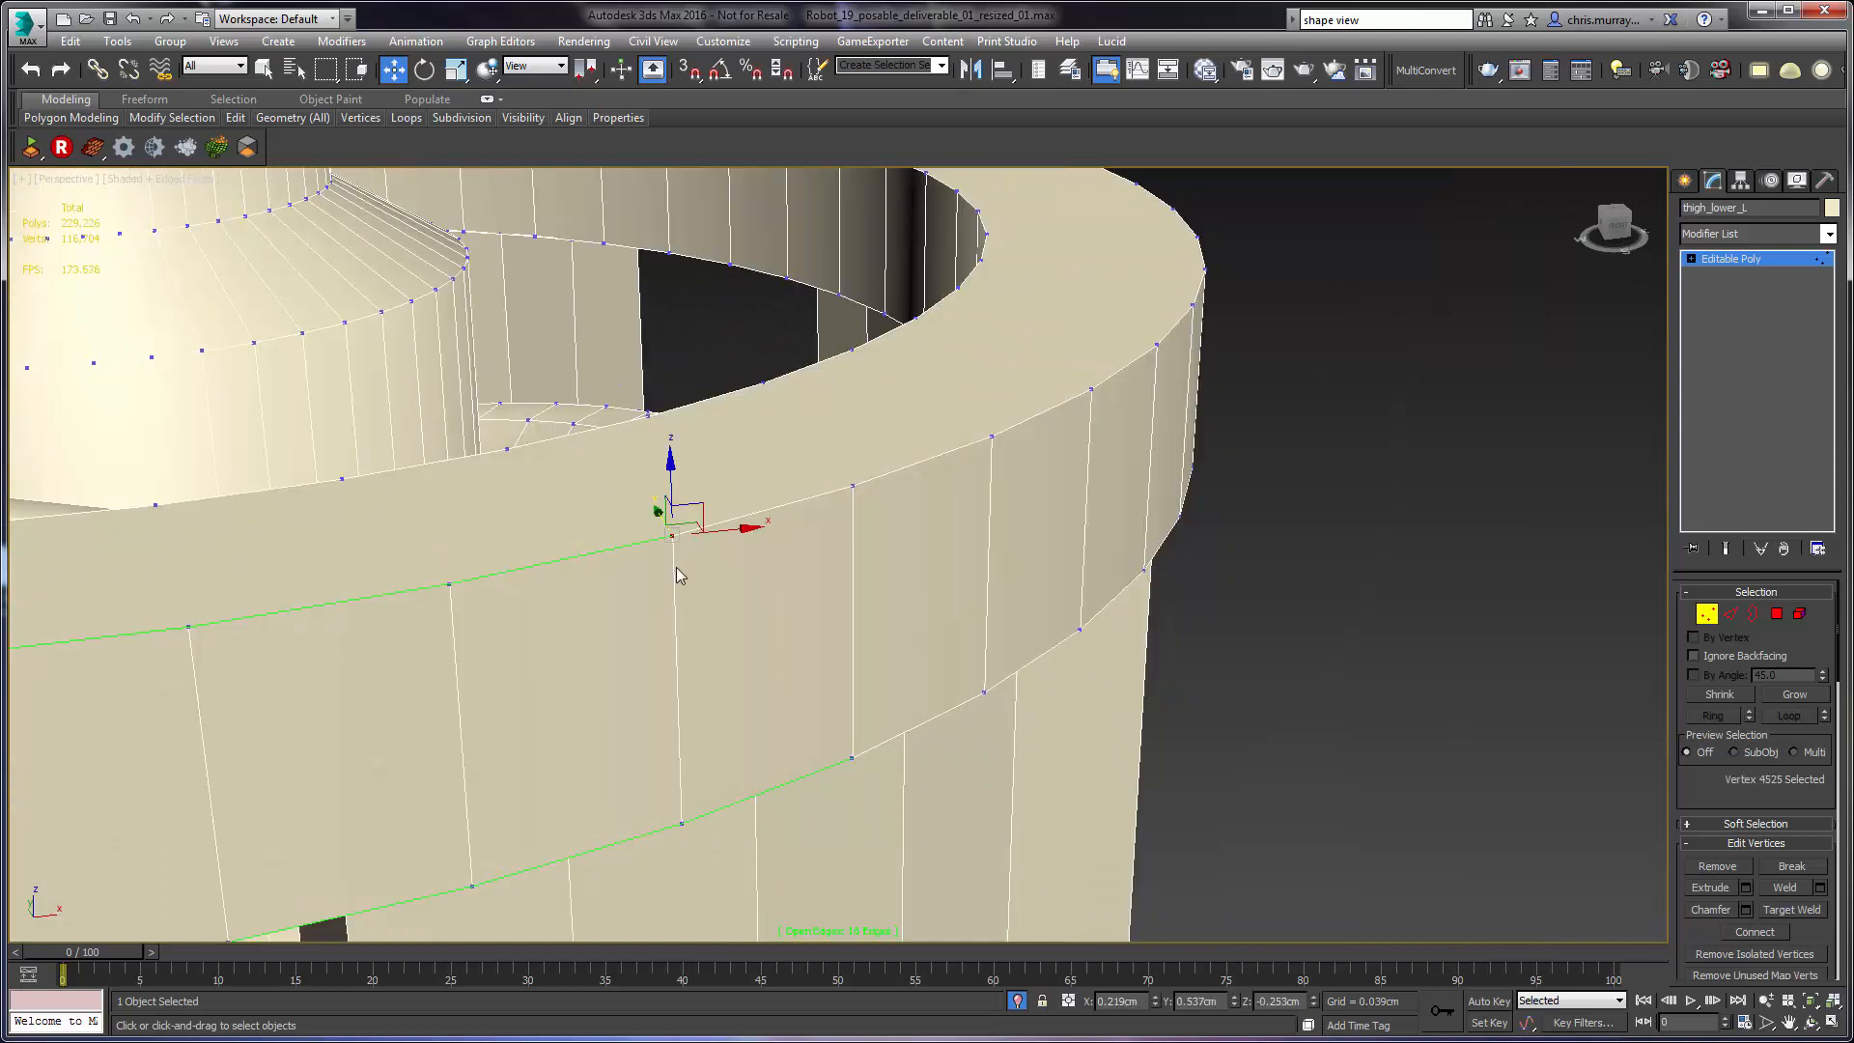
ctrl+click(450, 585)
alt+middle_drag(449, 585, 531, 699)
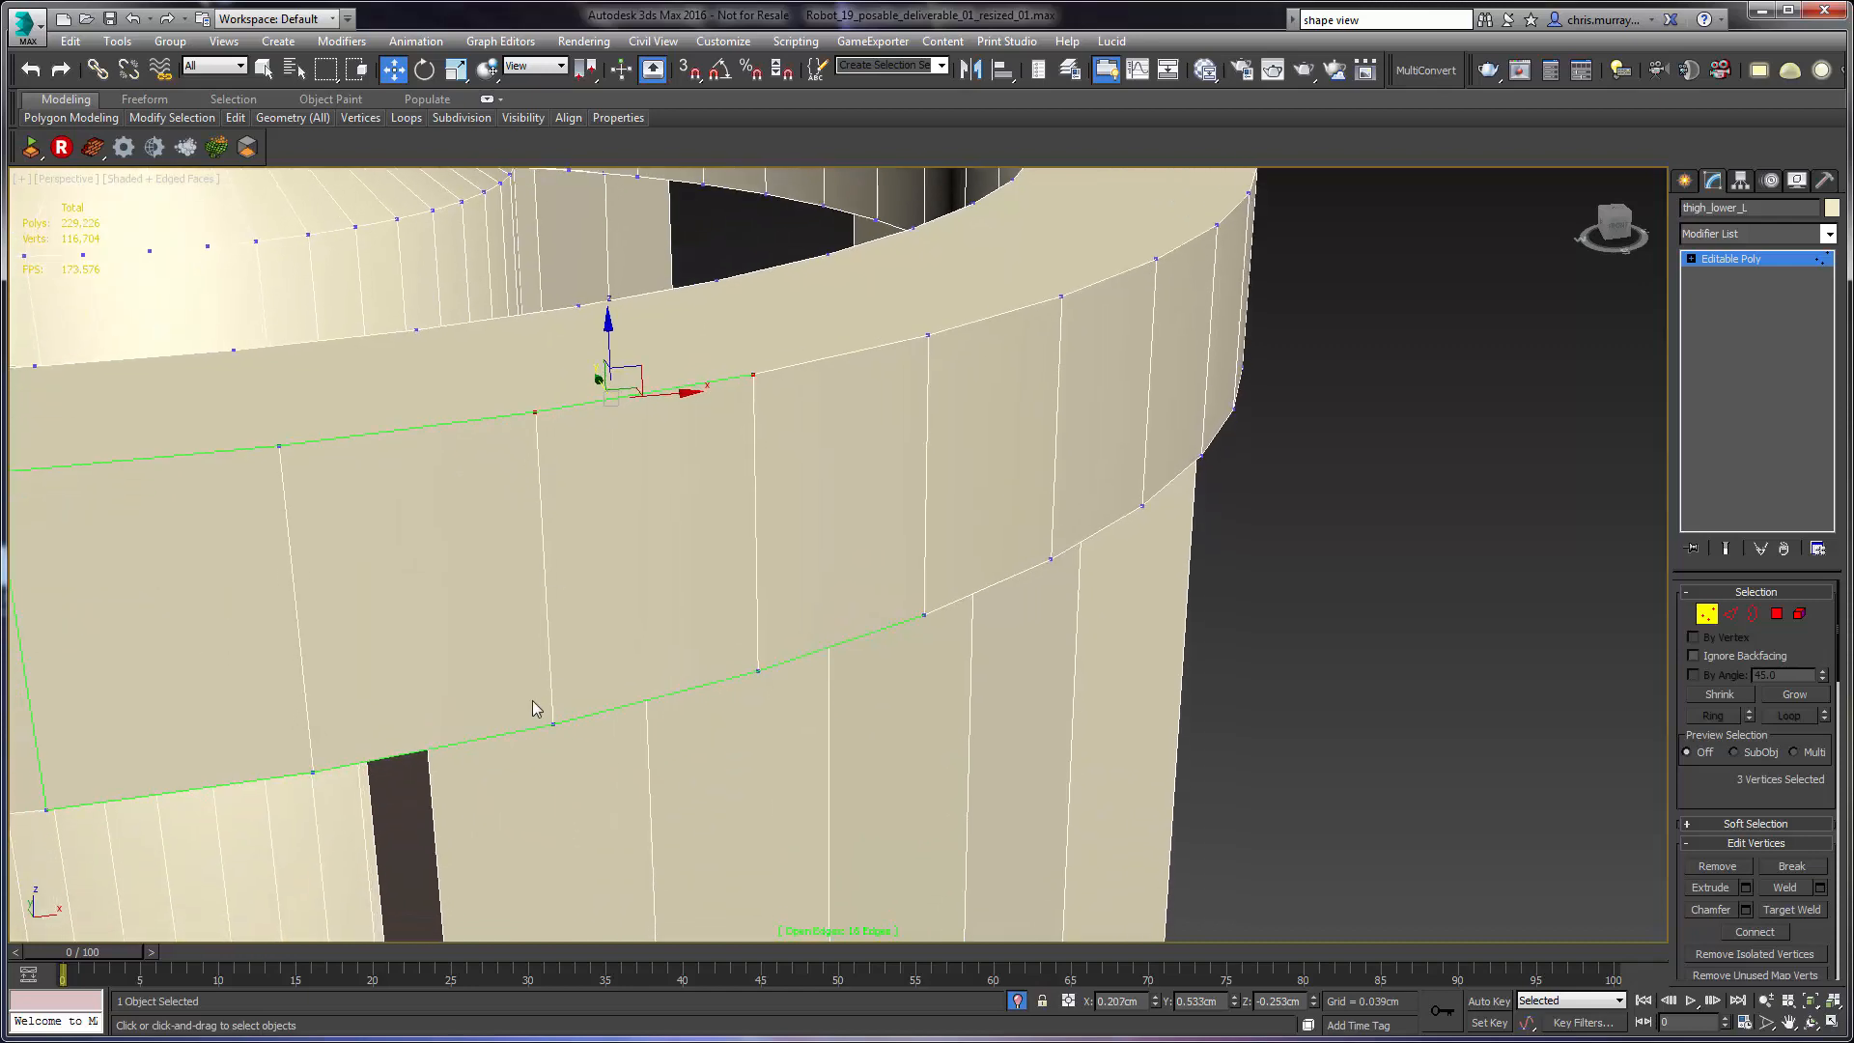
ctrl+click(556, 724)
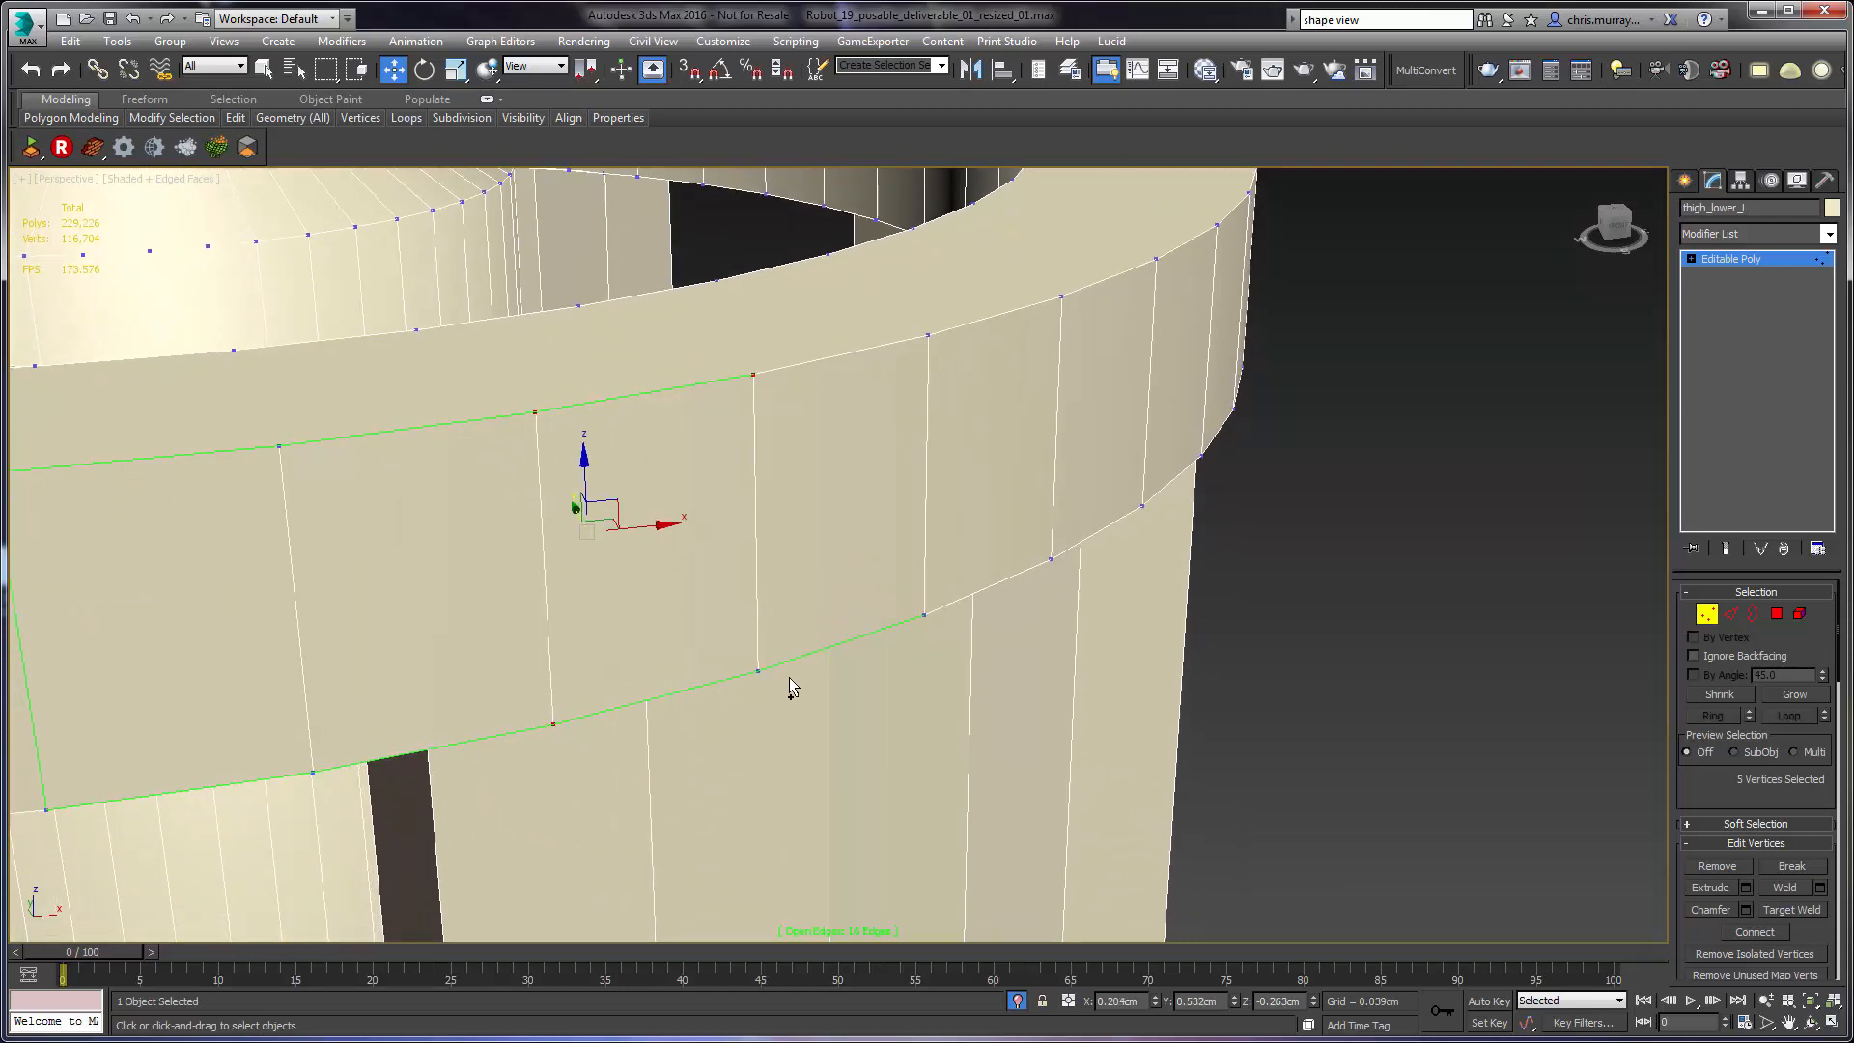
ctrl+click(758, 672)
mouse_move(690, 630)
alt+middle_down()
mouse_move(708, 645)
mouse_move(675, 634)
alt+middle_up()
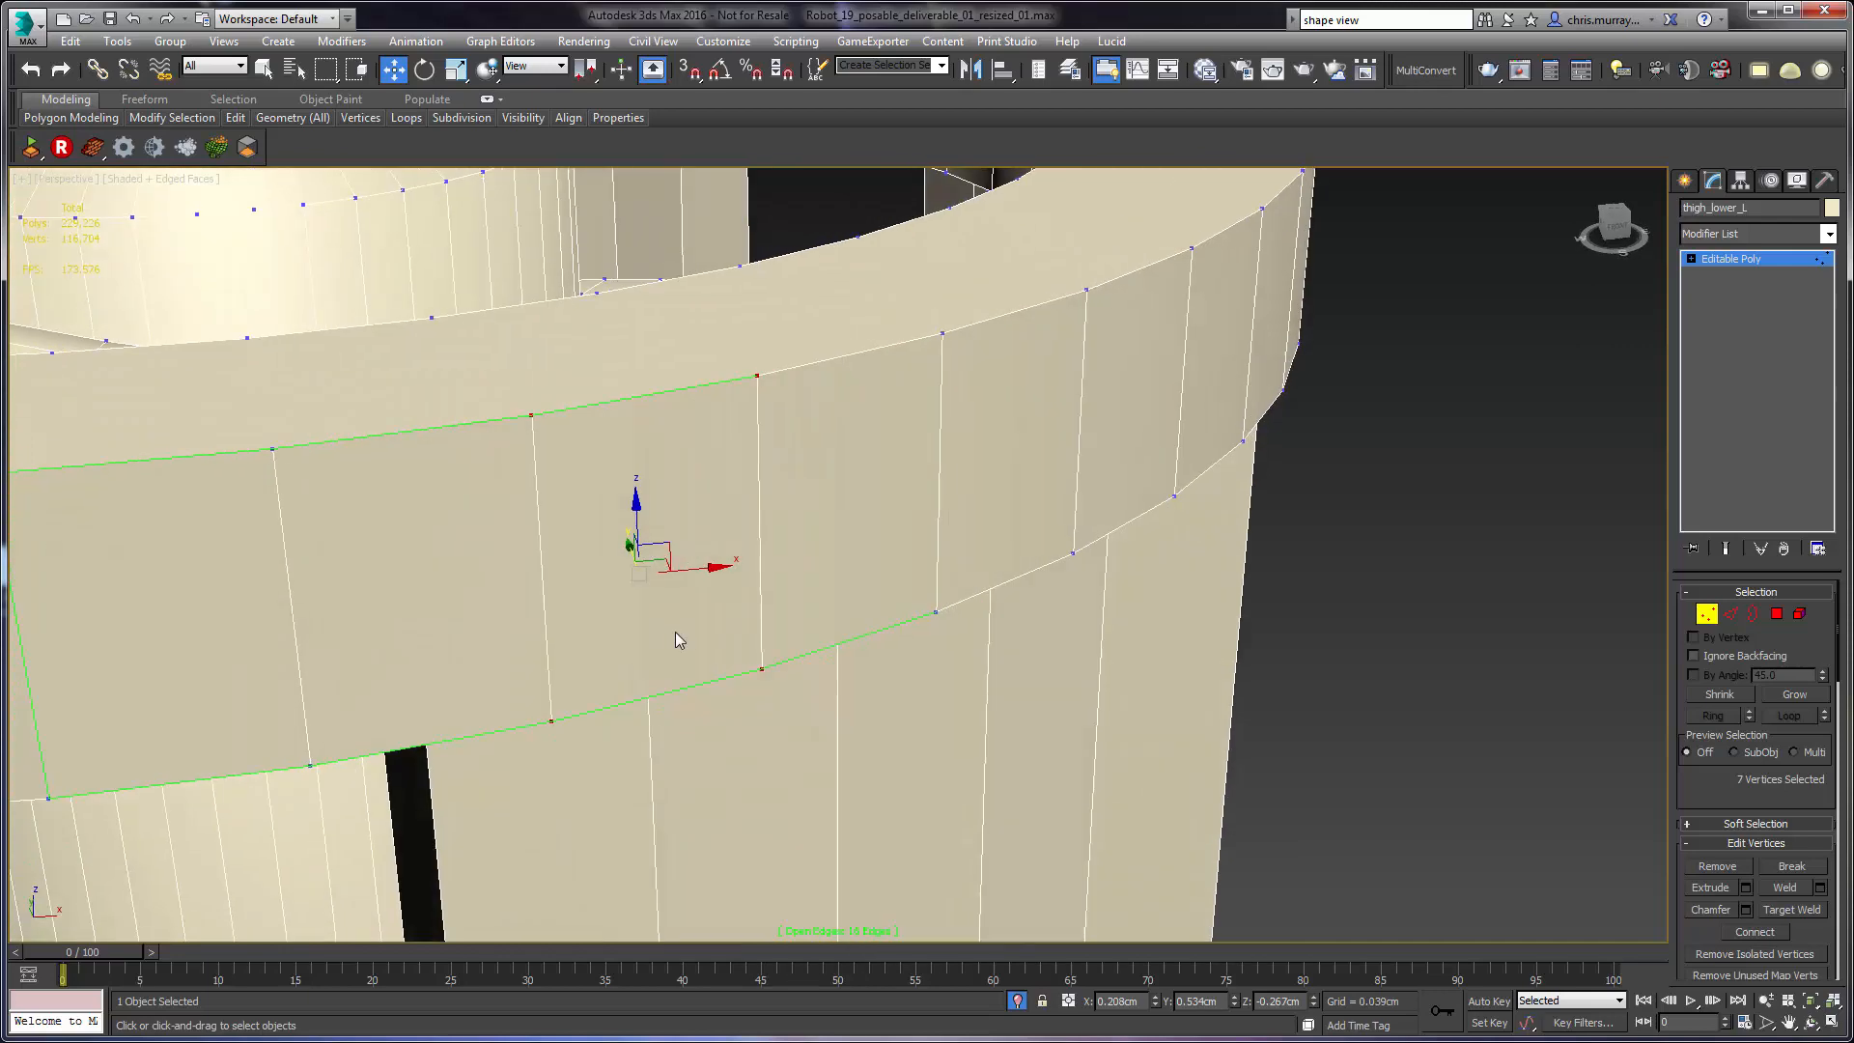
ctrl+click(936, 612)
alt+middle_drag(816, 644, 837, 578)
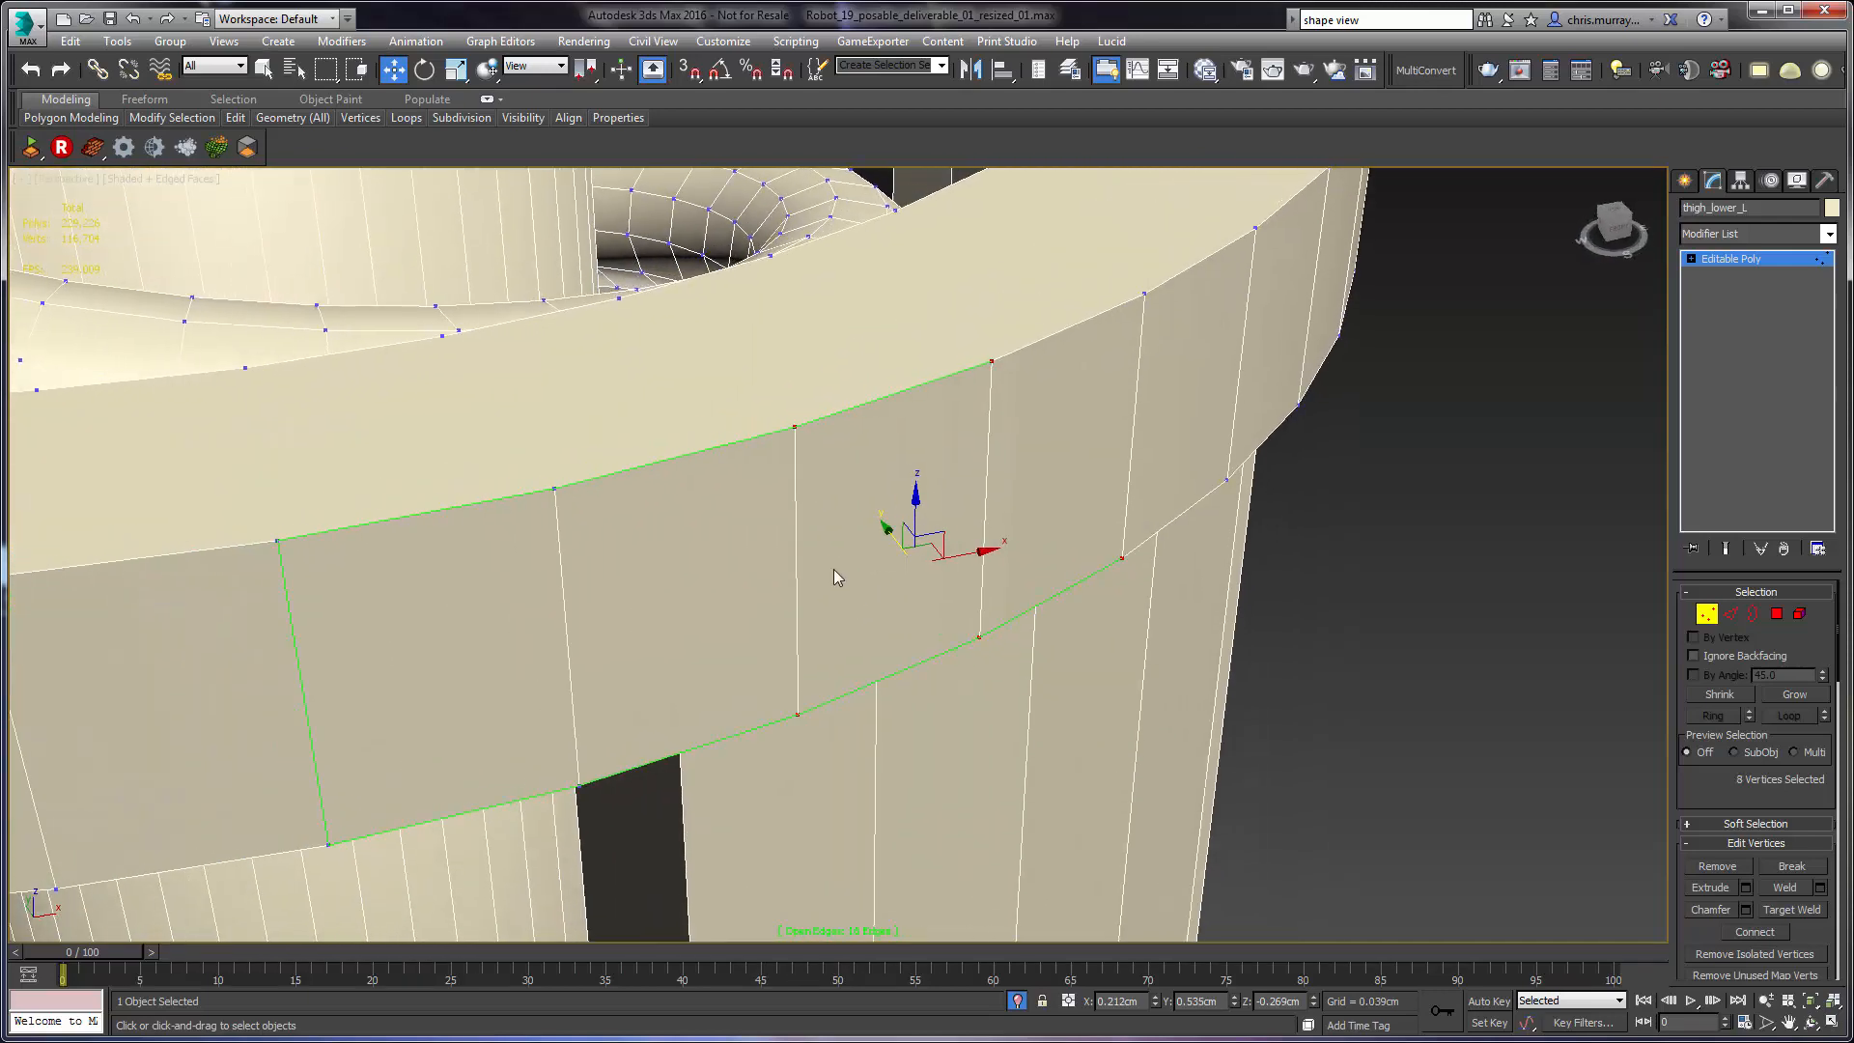
ctrl+click(555, 491)
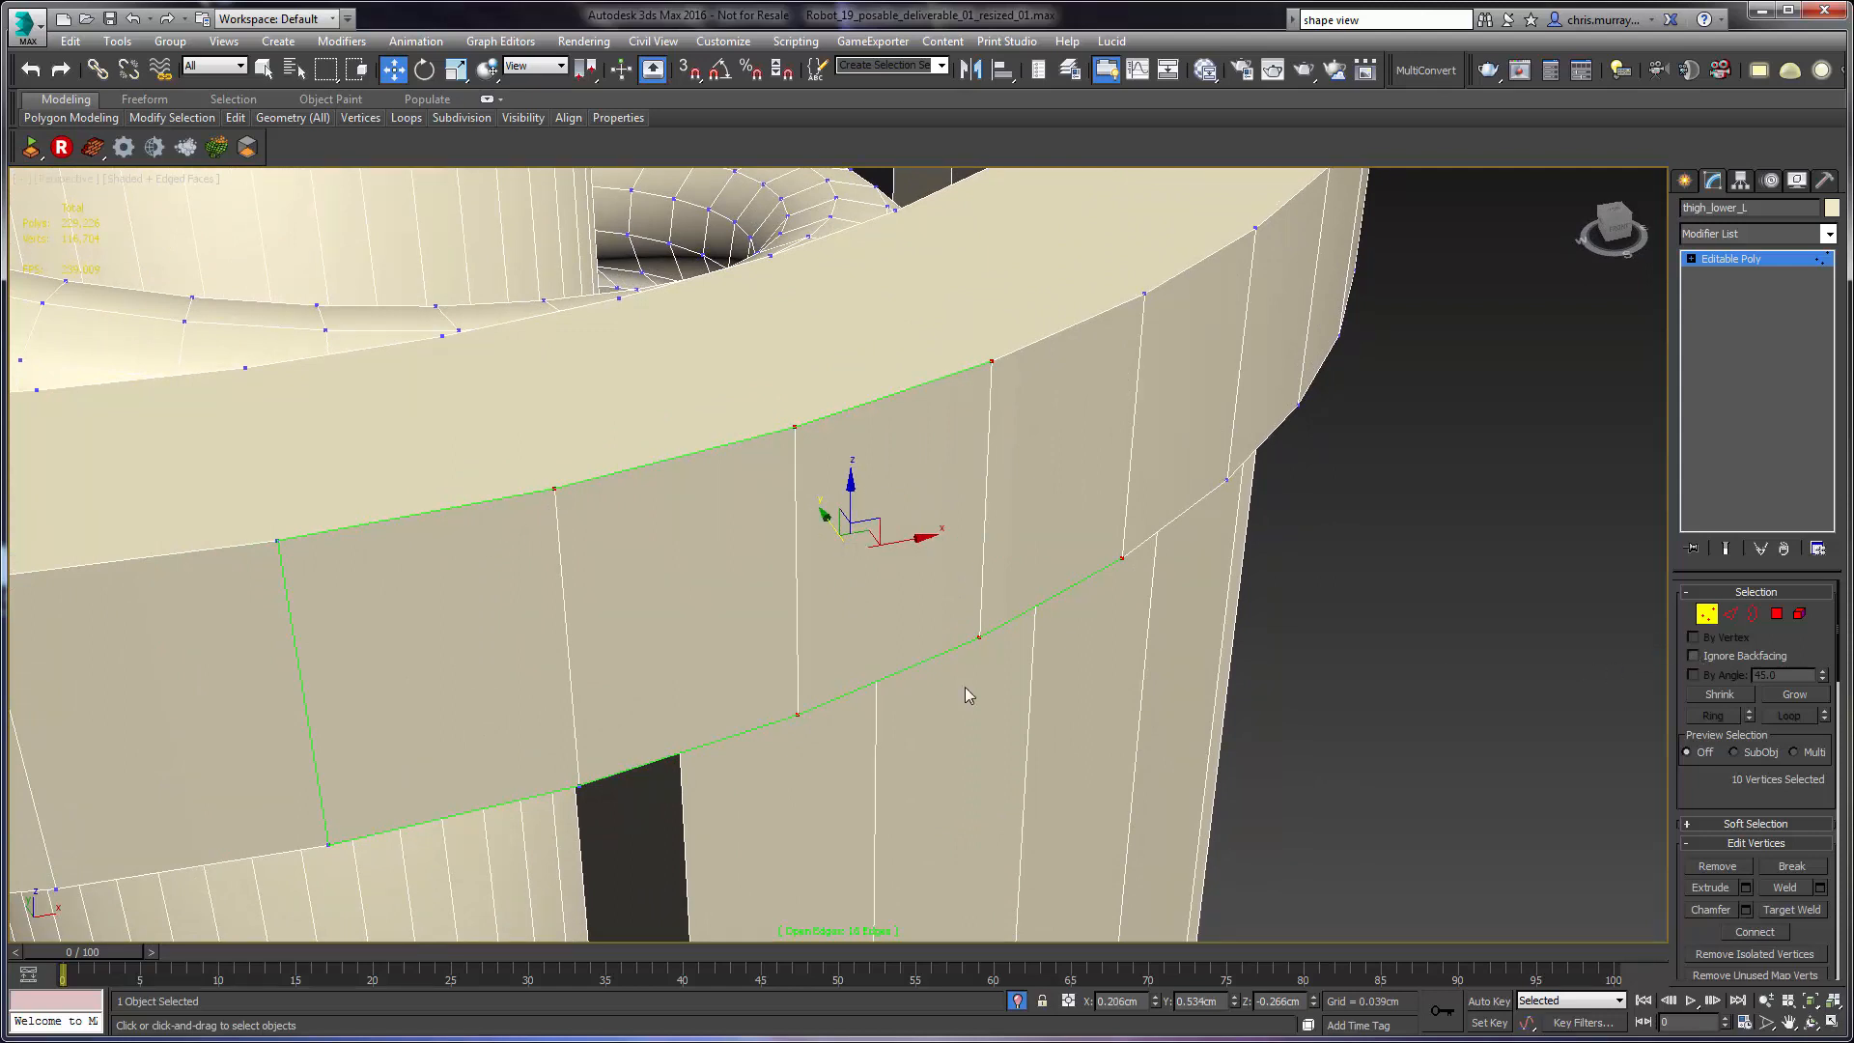
ctrl+click(278, 542)
middle_drag(351, 784, 391, 680)
ctrl+click(387, 680)
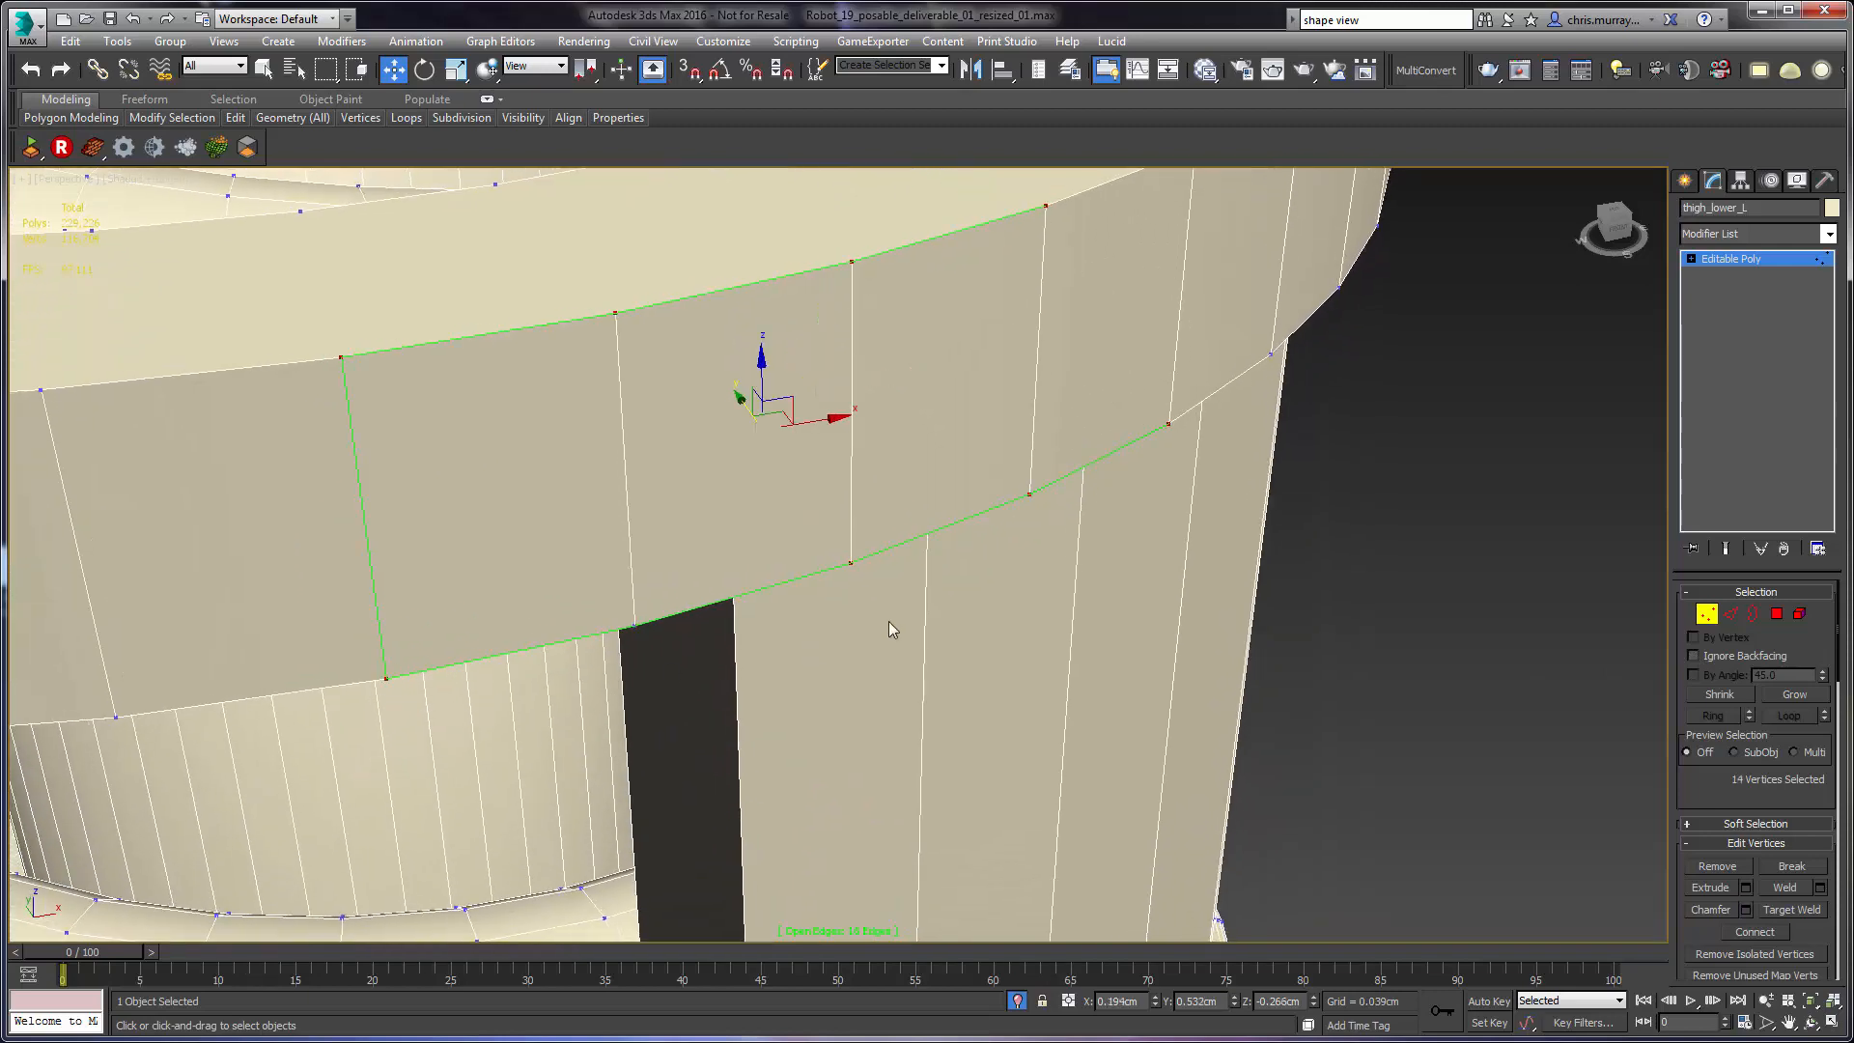
alt+middle_drag(675, 625, 1000, 724)
ctrl+click(645, 621)
click(1781, 888)
- Switch the xView check from Open Edges to Overlapping Faces and examine the highlighted faces inside the ring
scroll(1056, 487, down, 4)
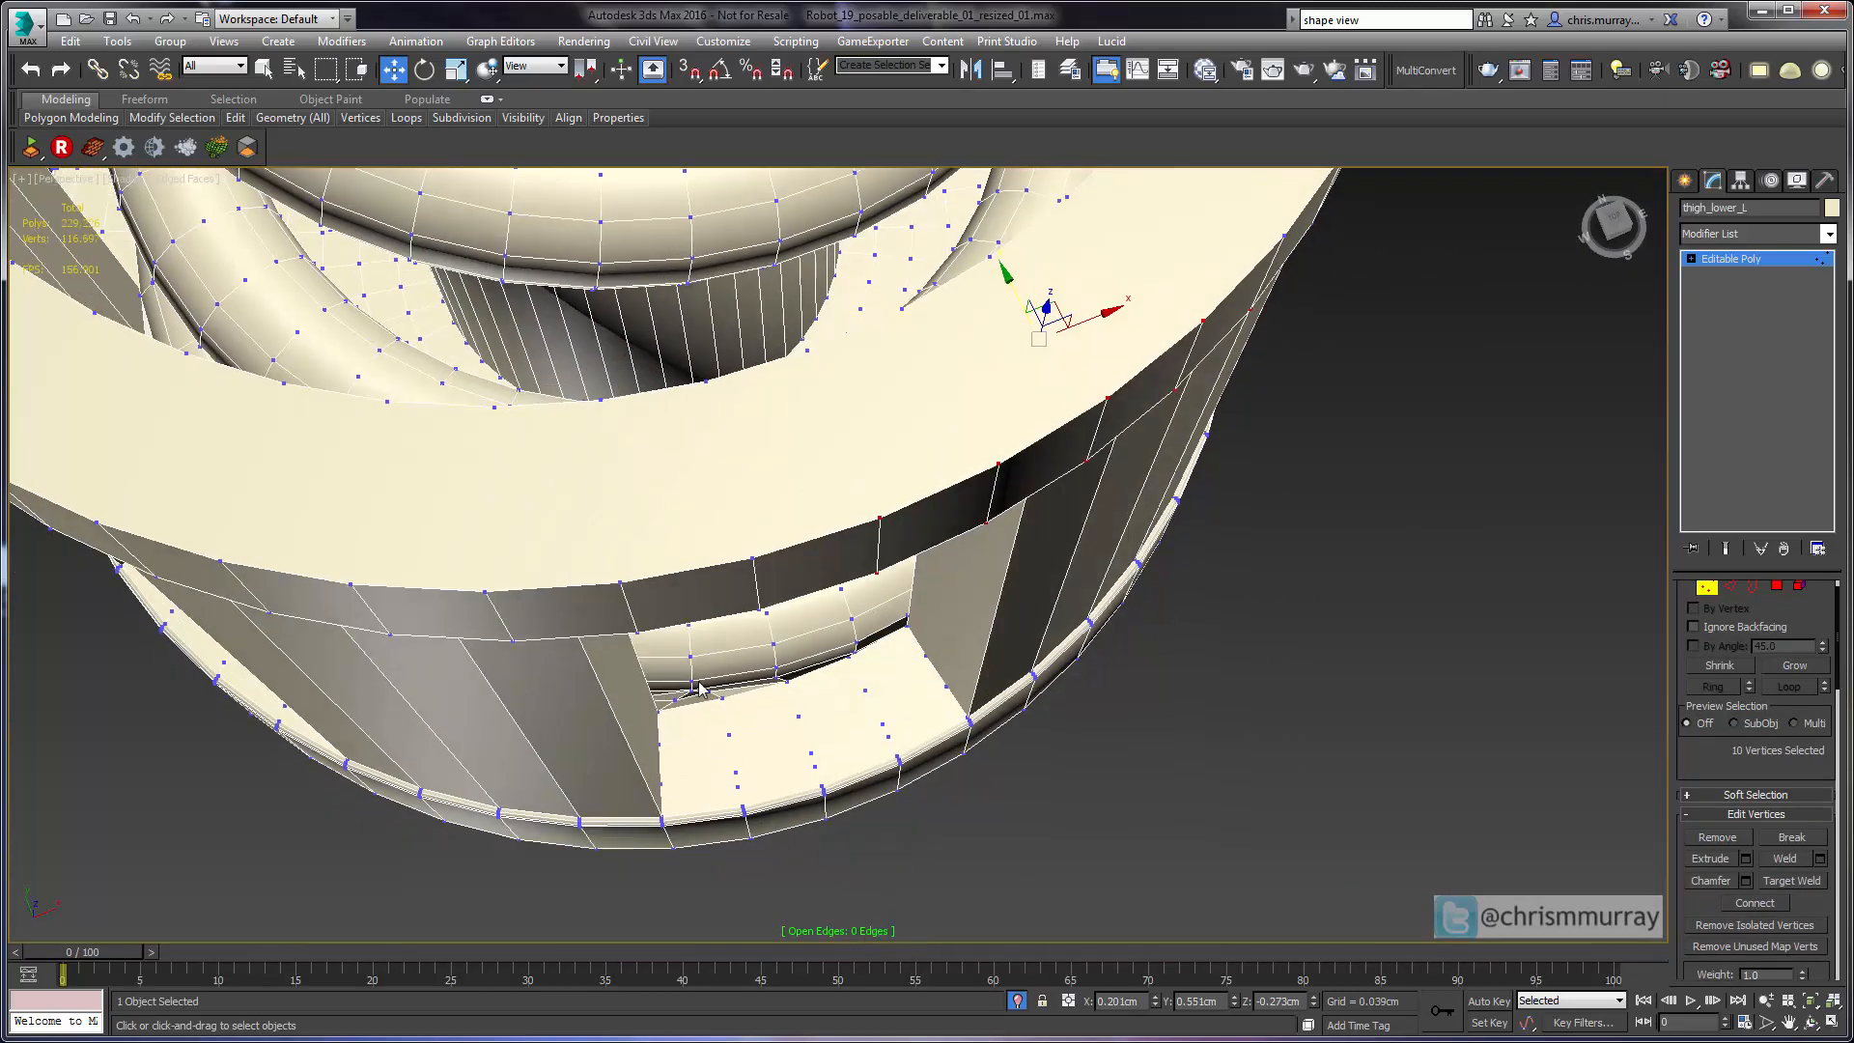
middle_drag(171, 189, 764, 673)
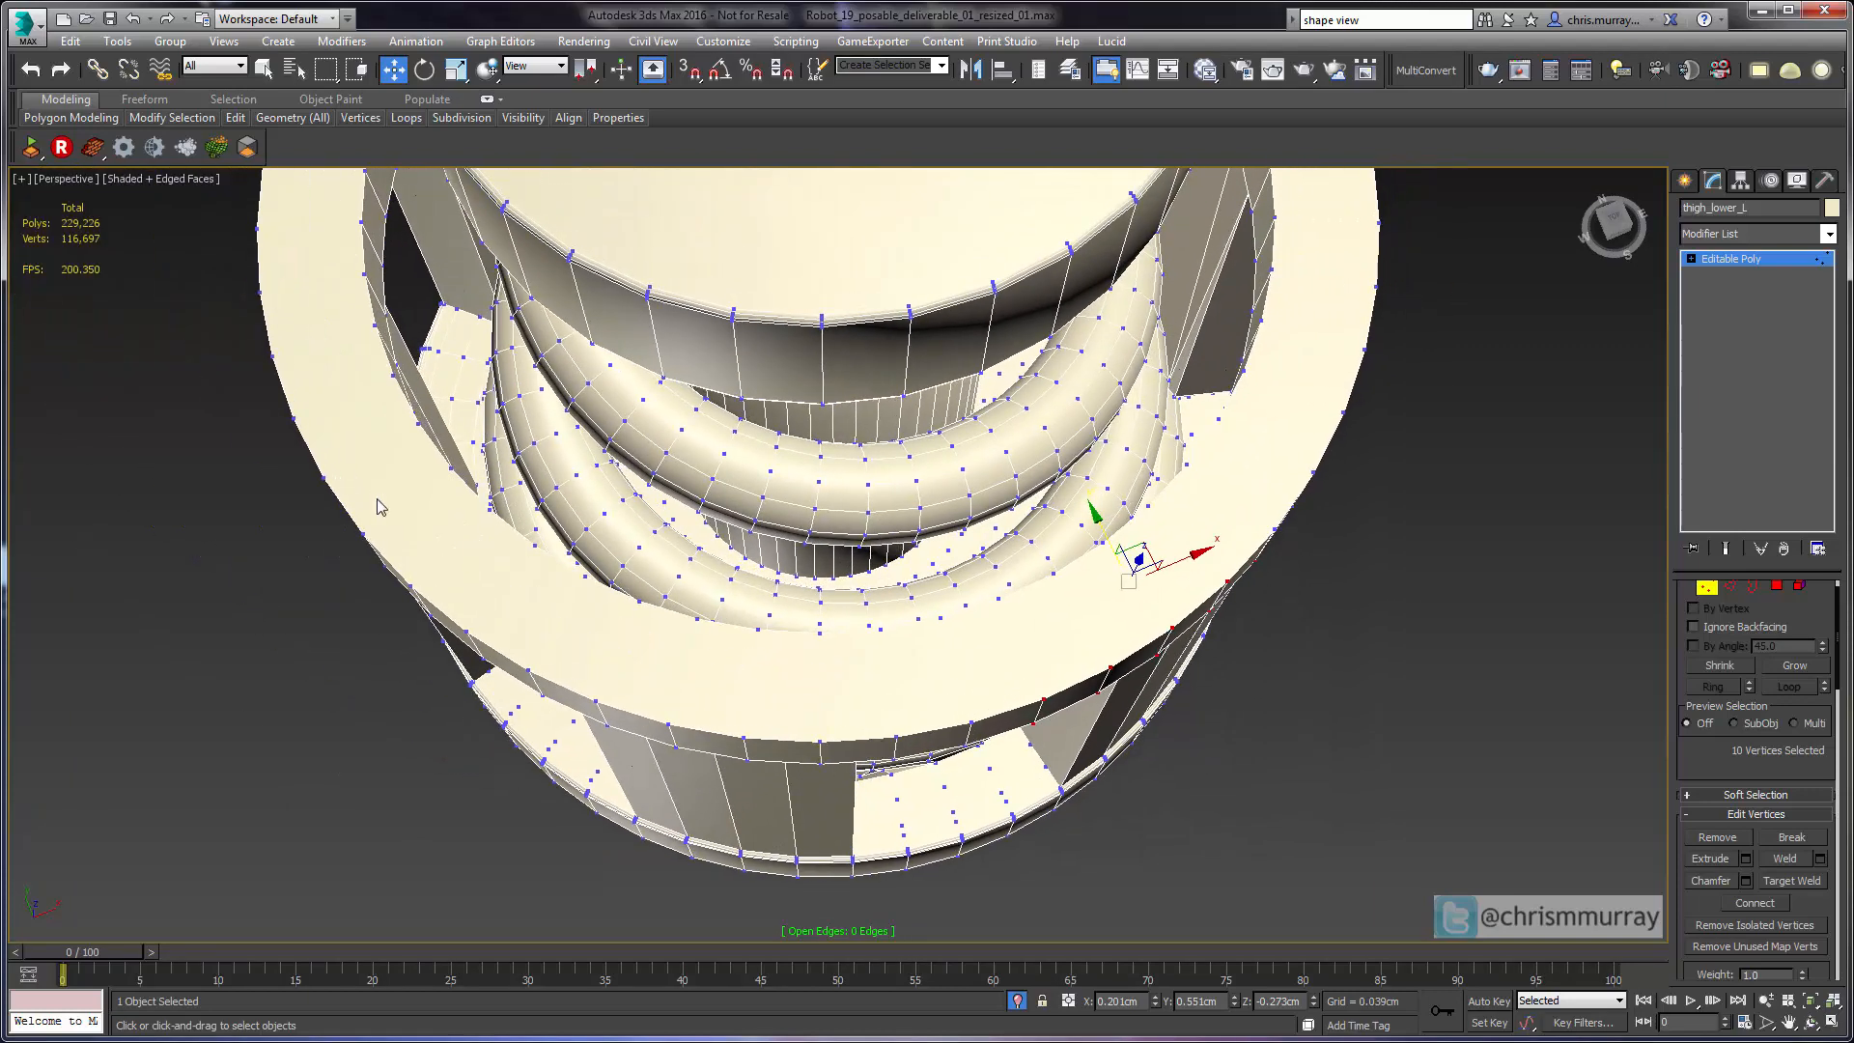
click(805, 935)
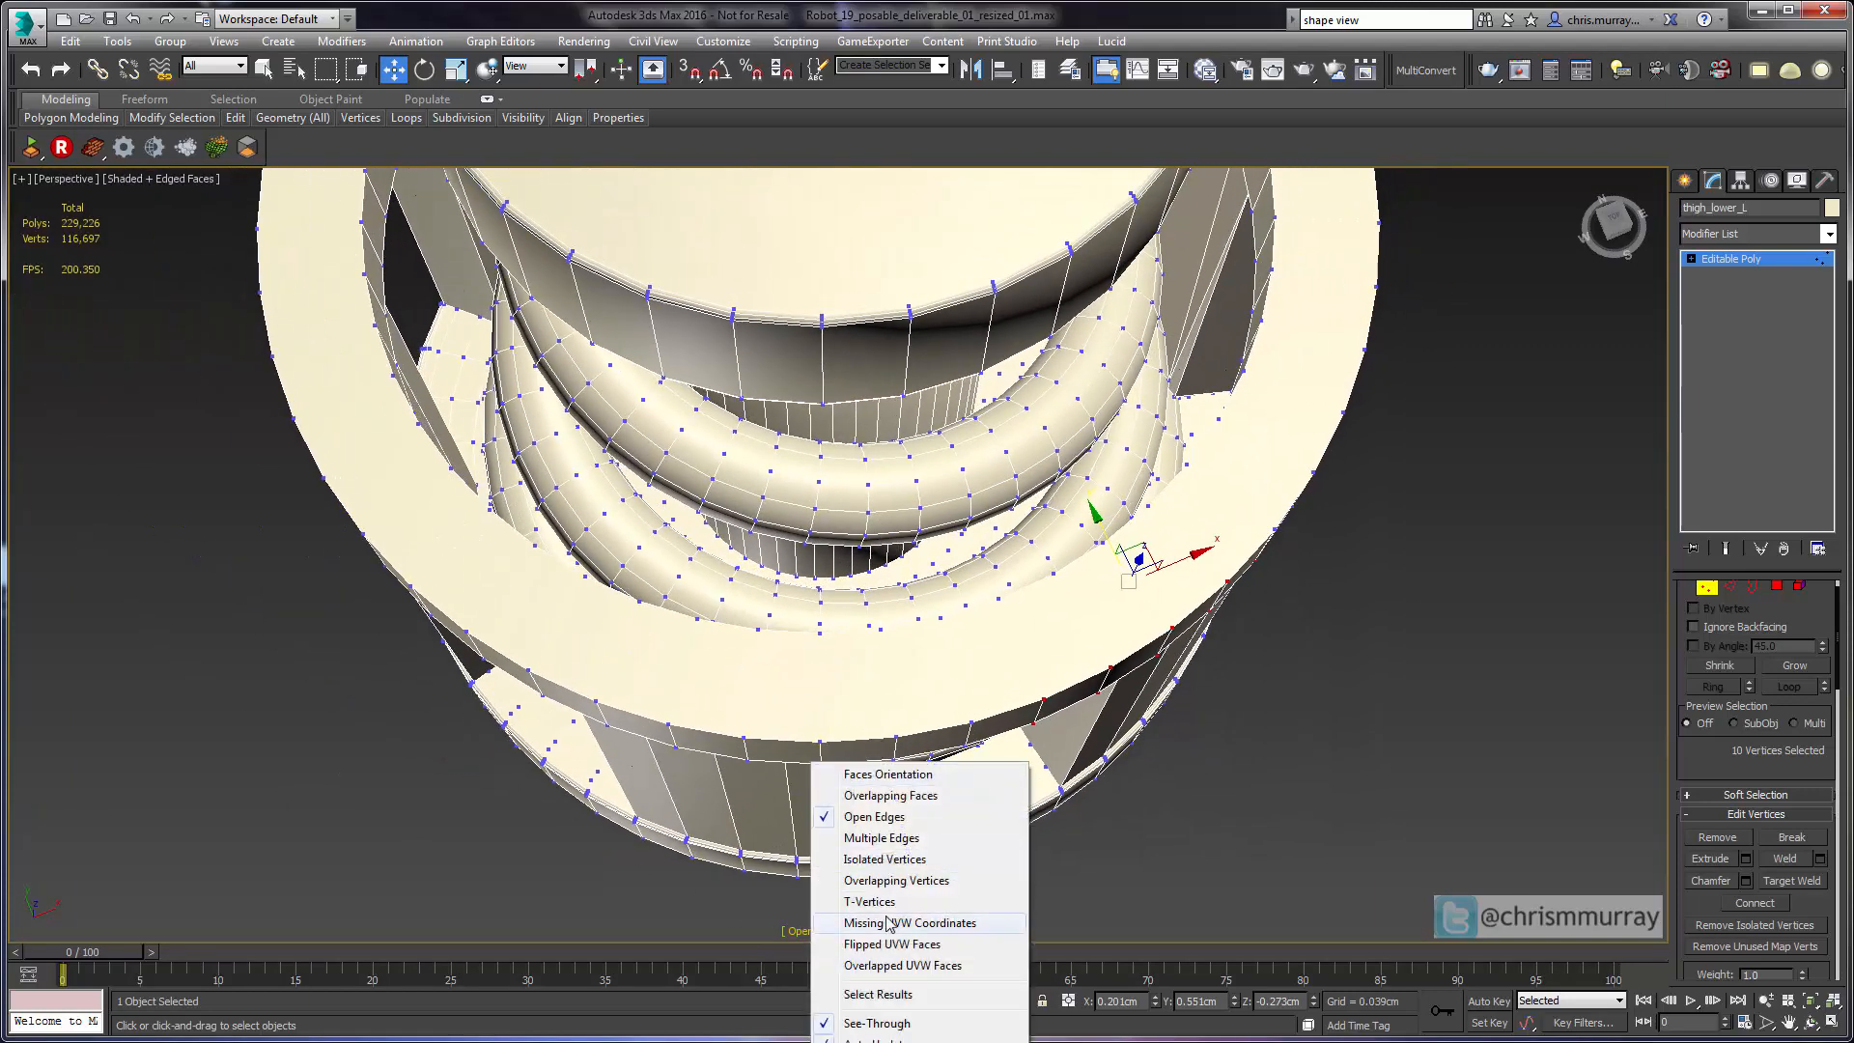
click(874, 799)
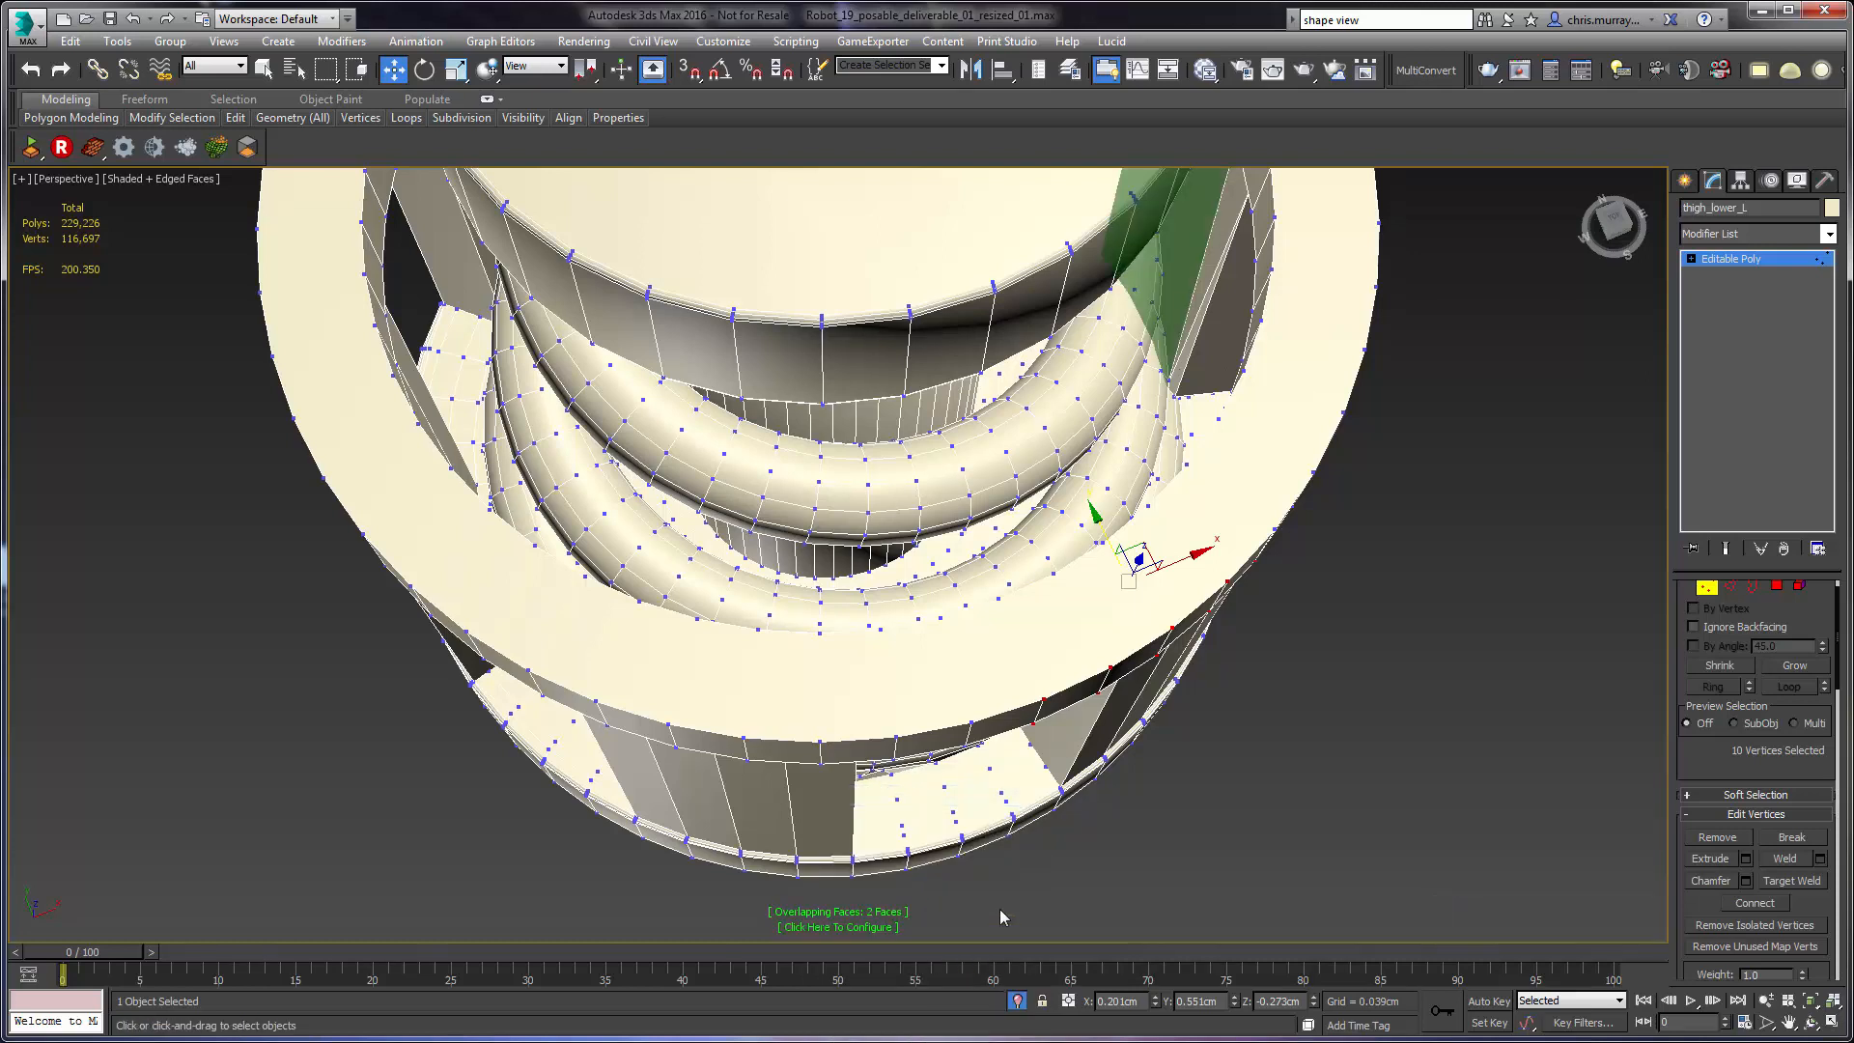
alt+middle_drag(1068, 827, 1179, 739)
scroll(1079, 635, down, 3)
middle_drag(1080, 635, 995, 700)
scroll(987, 707, up, 5)
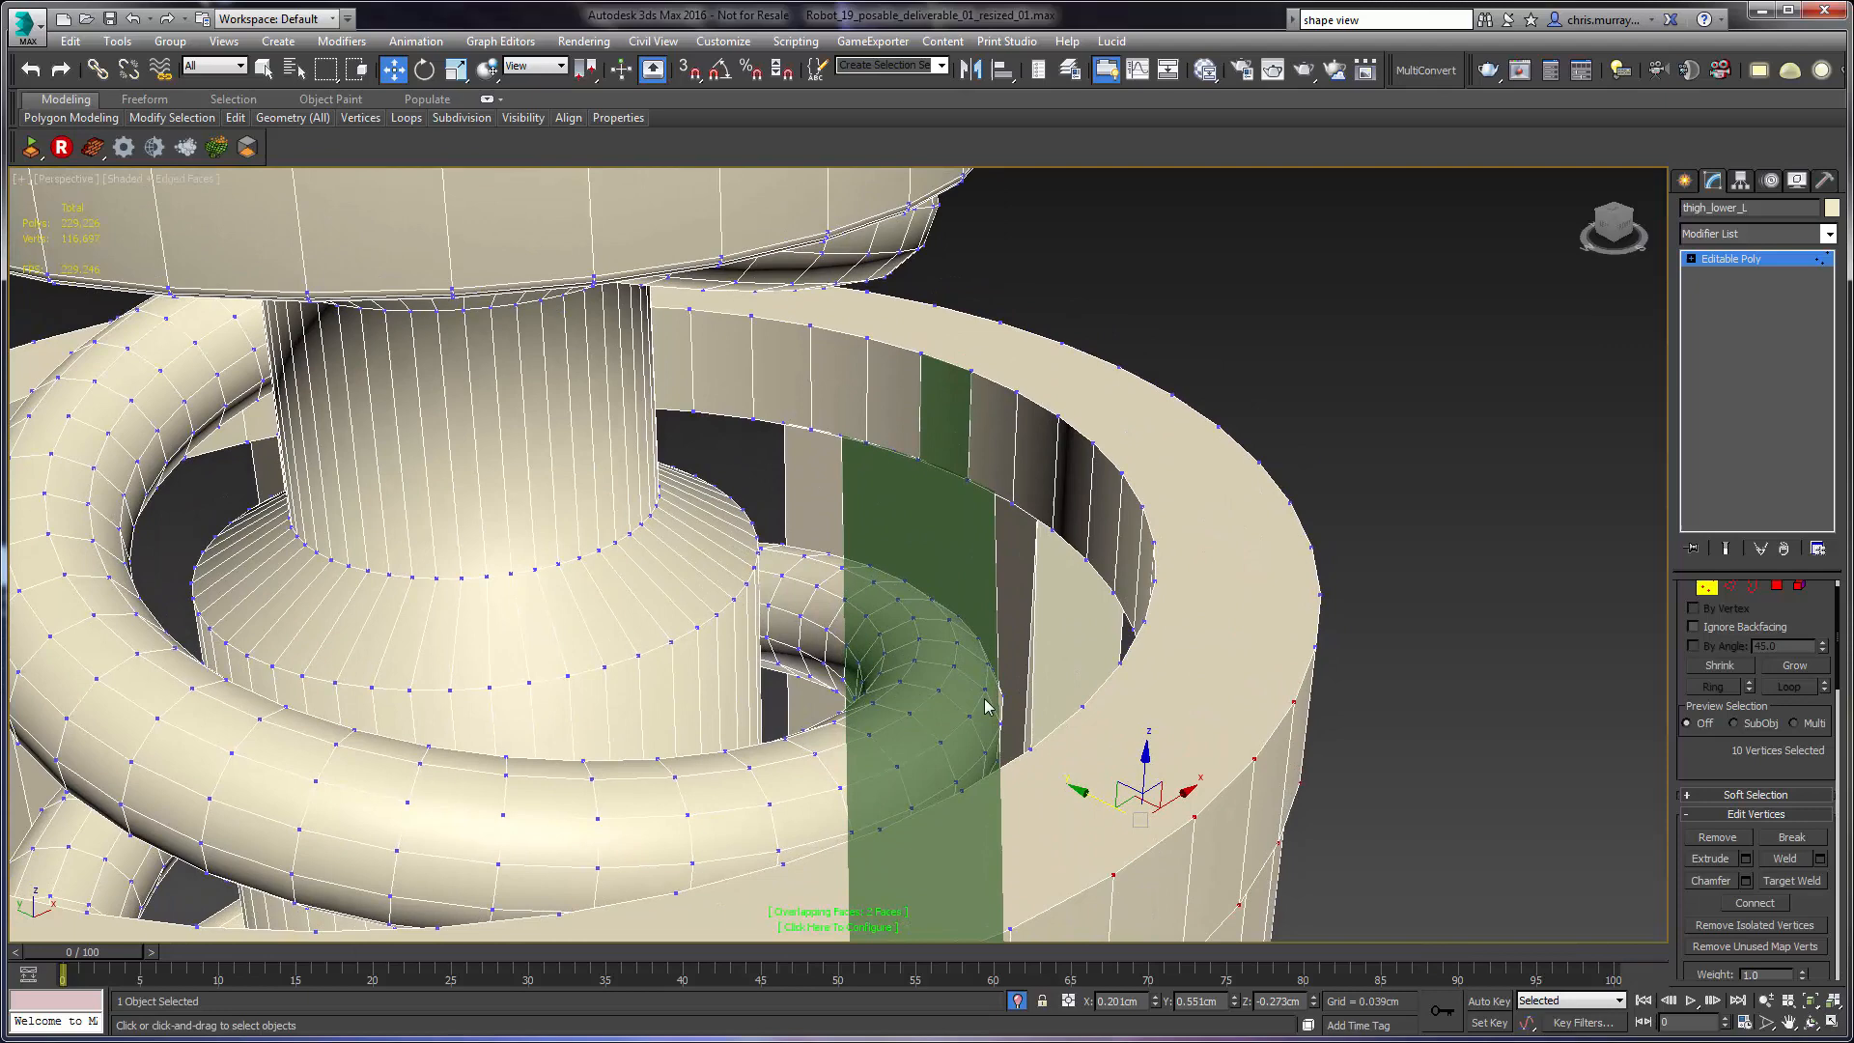
- Try moving the large highlighted polygon behind the hose away from its place, undo the move and clear the polygon selection
ctrl+click(1776, 586)
click(956, 532)
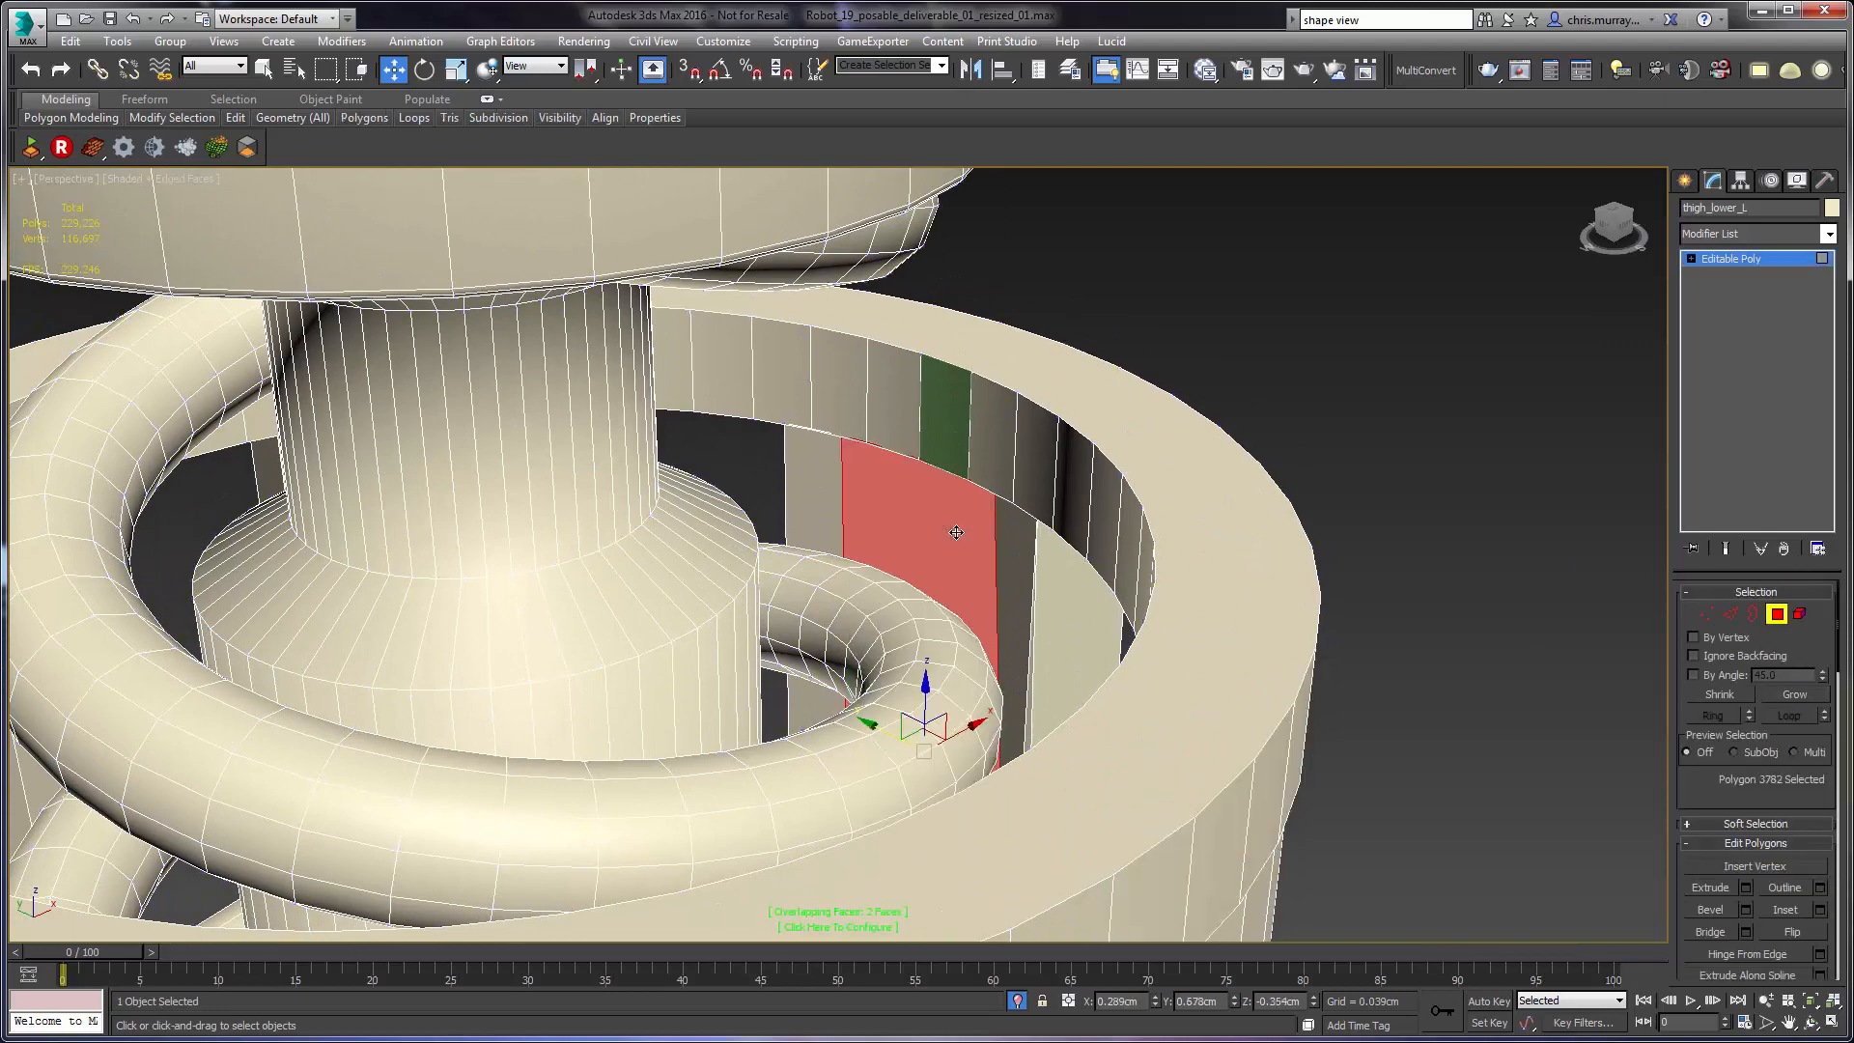
drag(963, 730, 1018, 598)
key(ctrl+z)
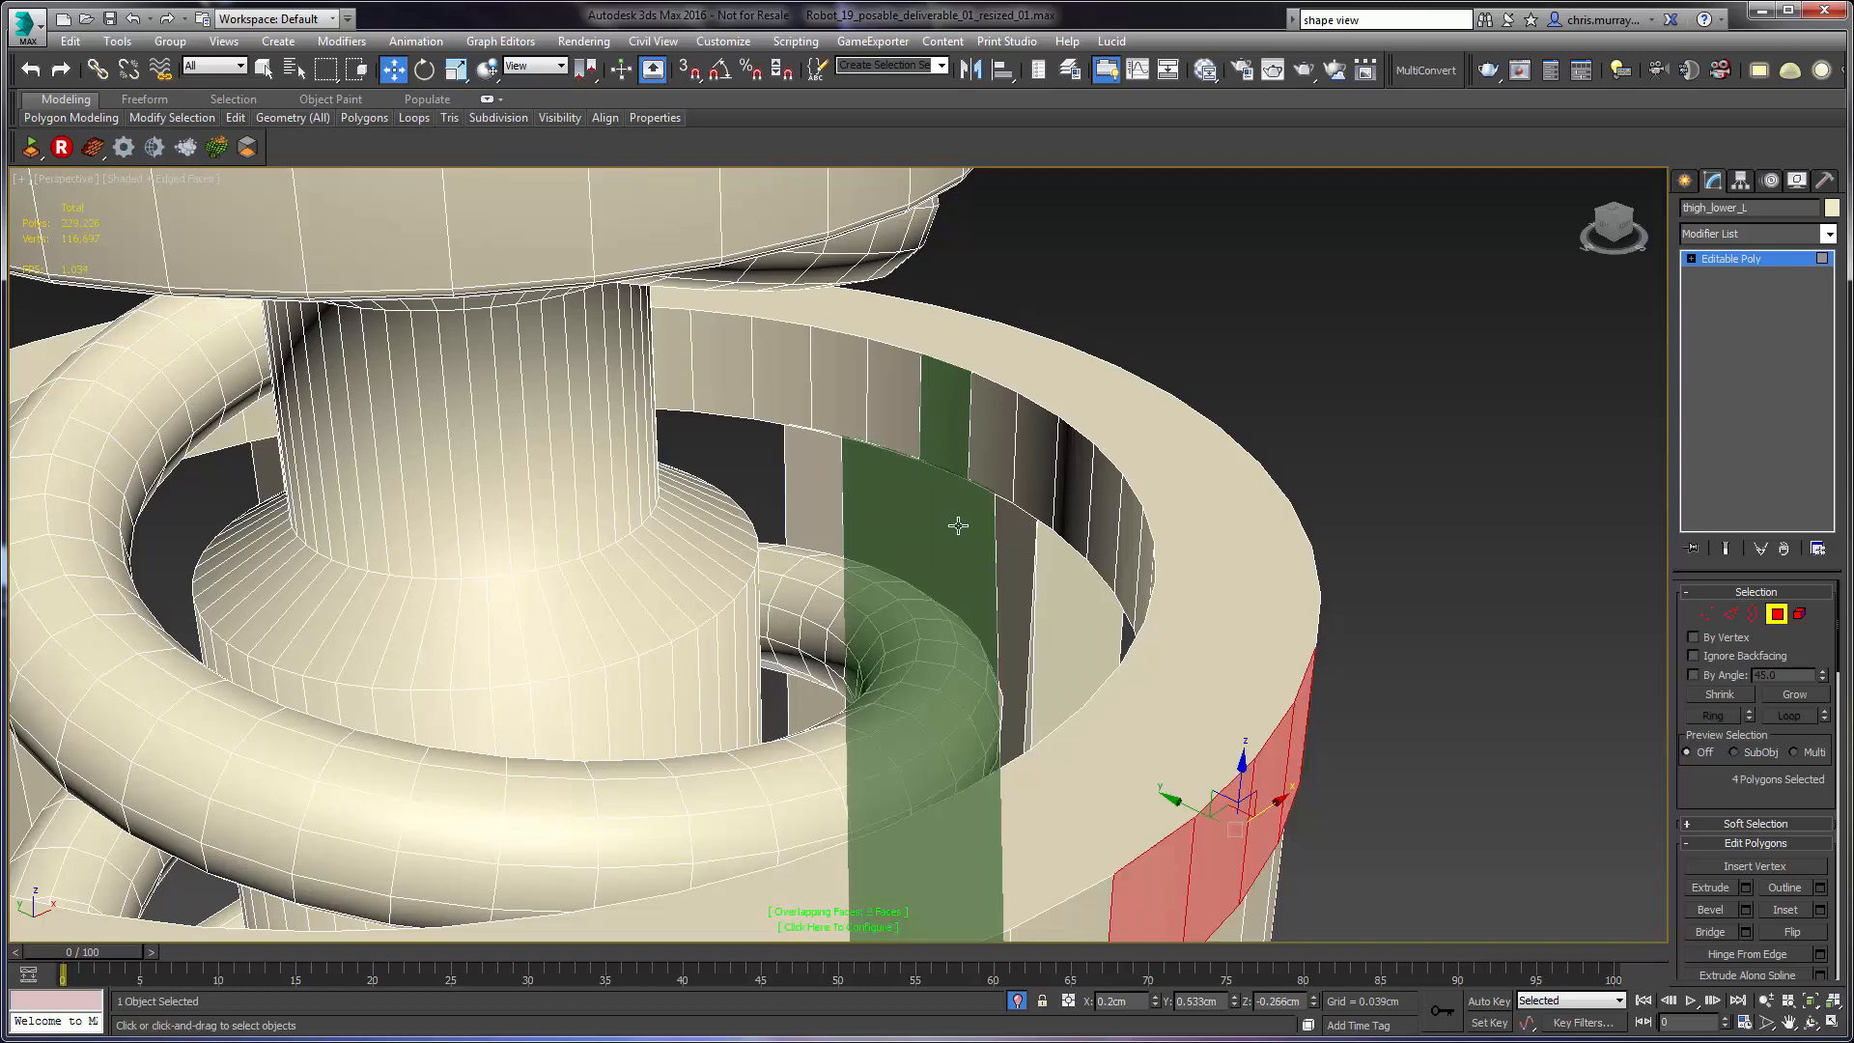
click(1485, 646)
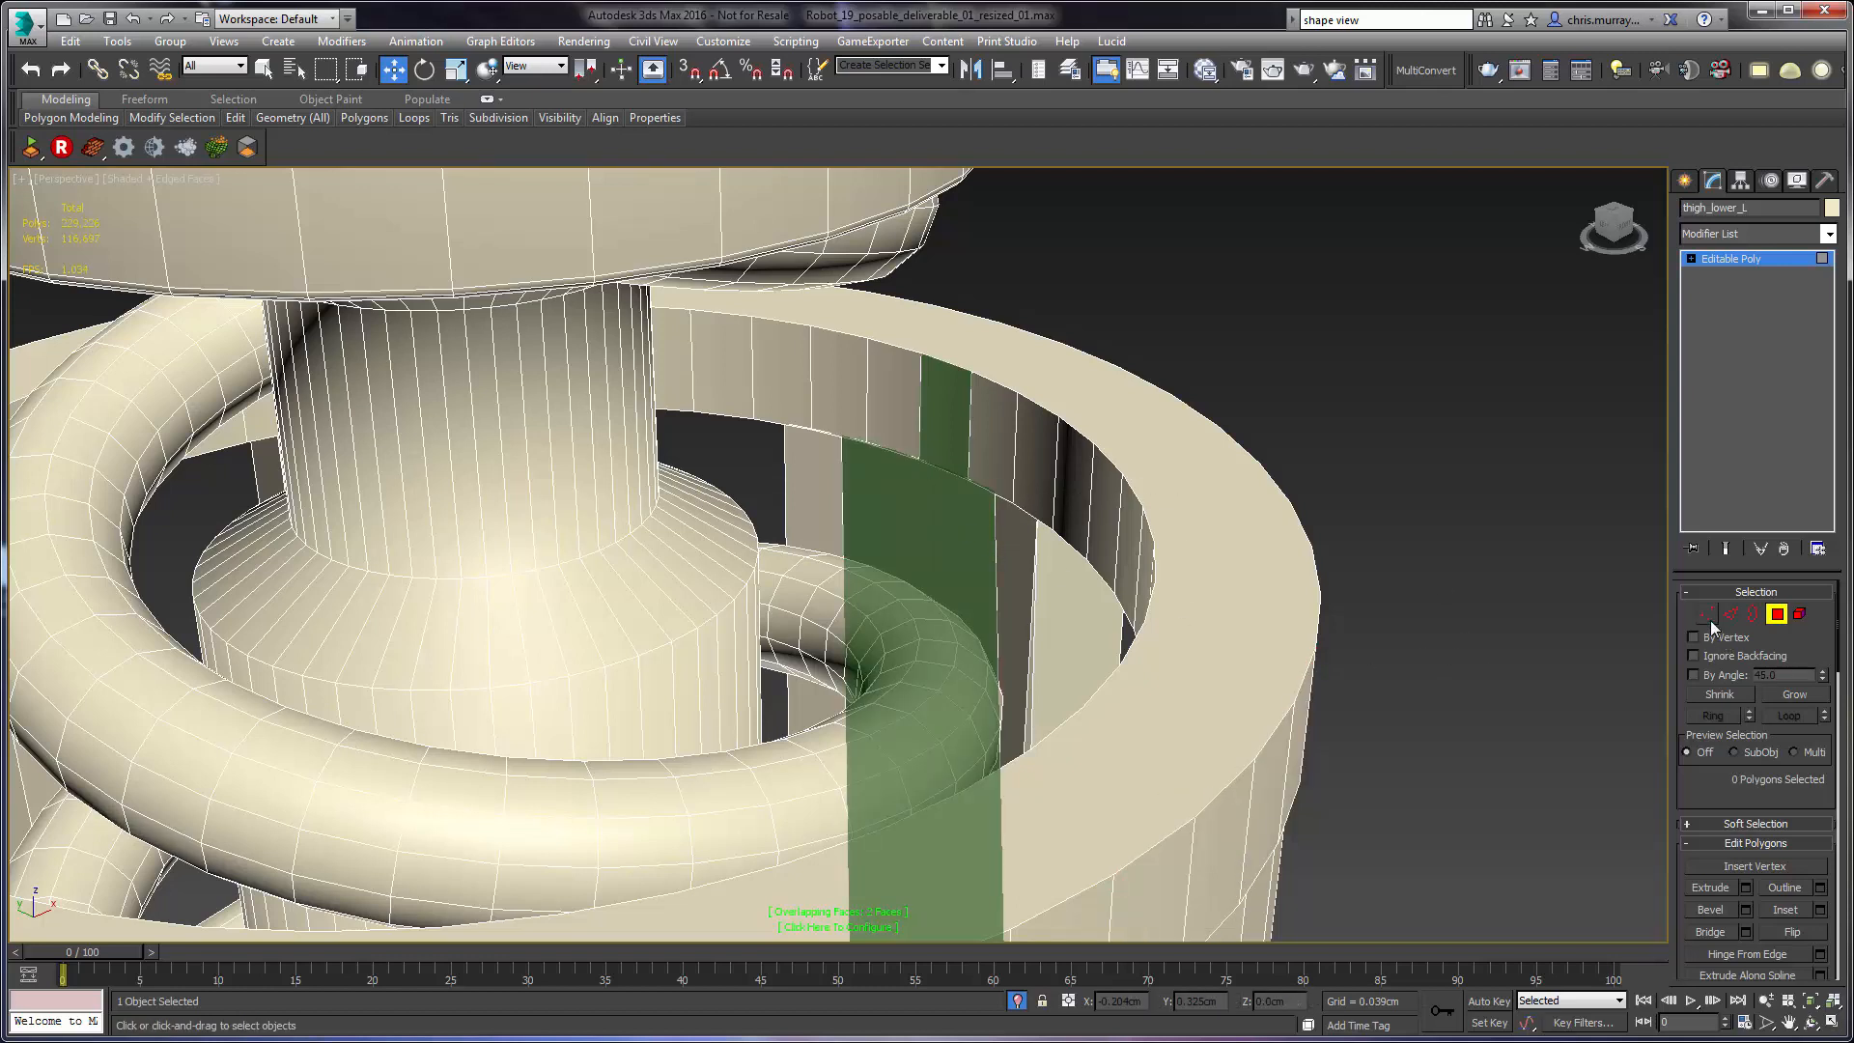
- Select the border around the small highlighted face on the ring's inner wall and review the Overlapping Faces tolerance
click(1753, 615)
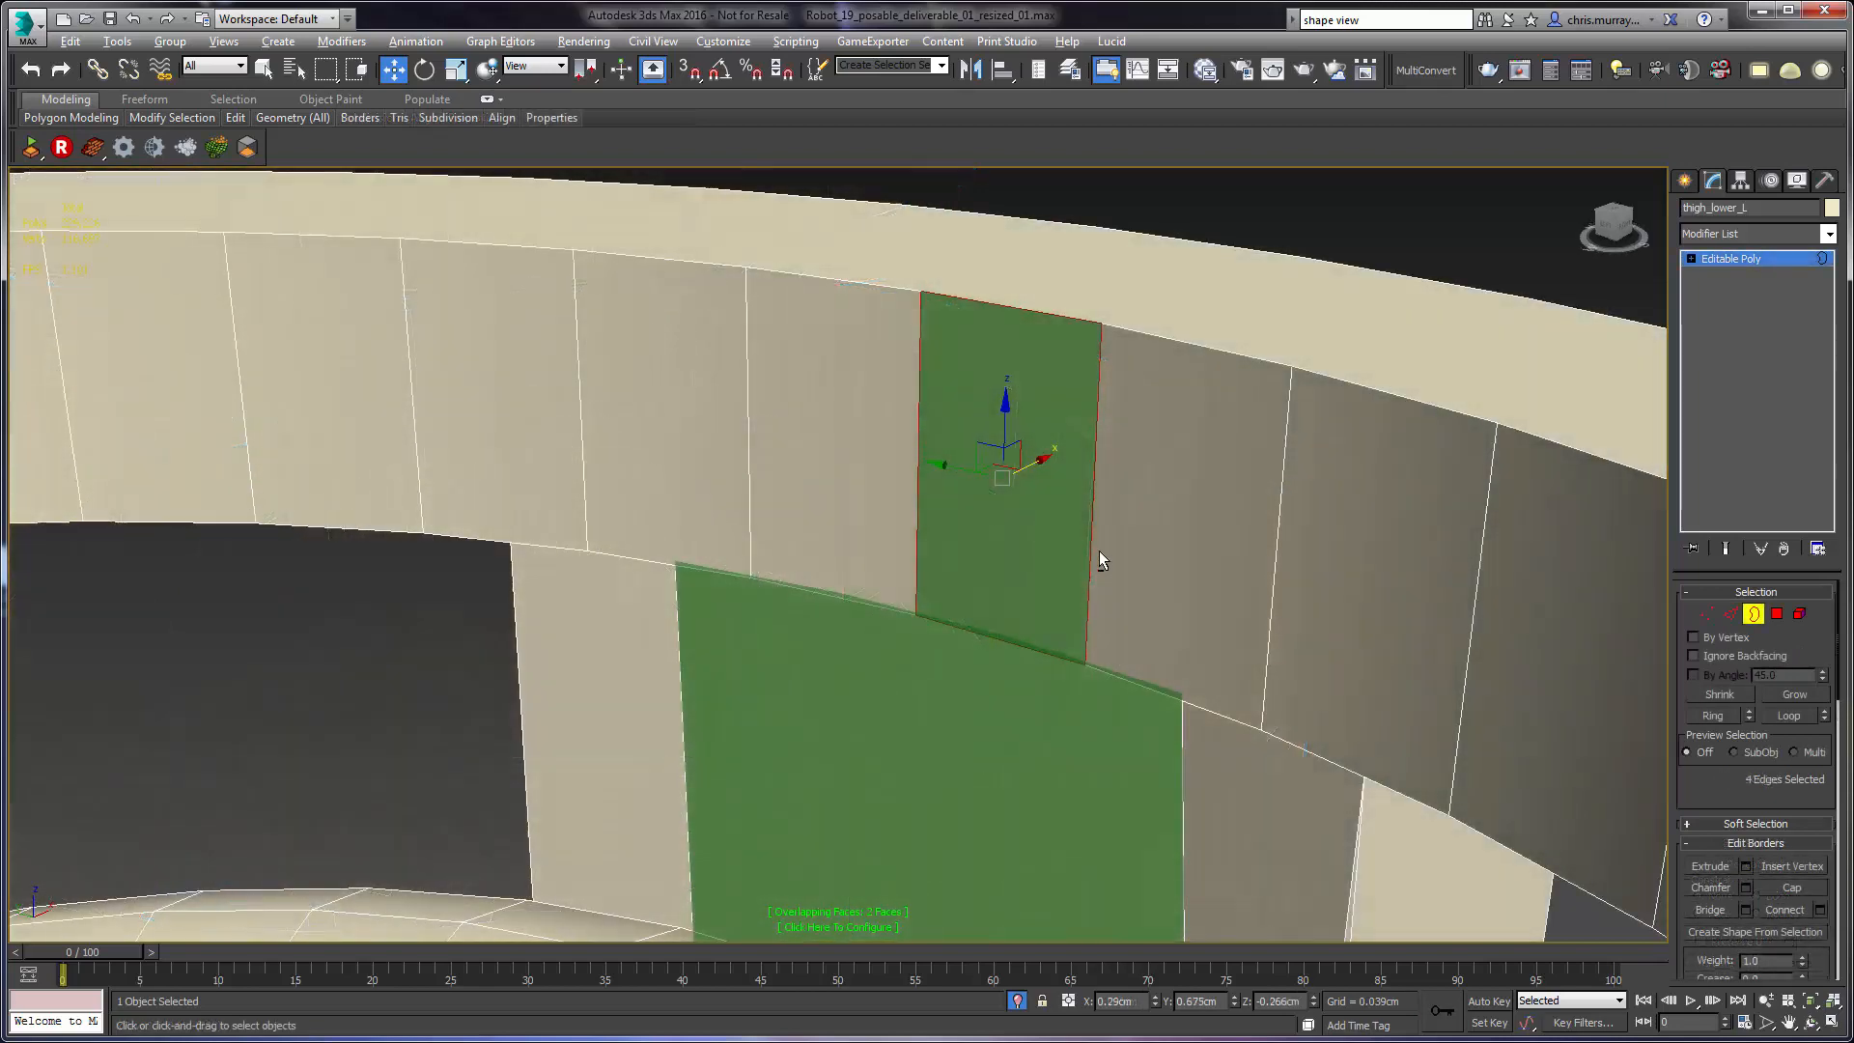
alt+middle_drag(1099, 551, 1122, 600)
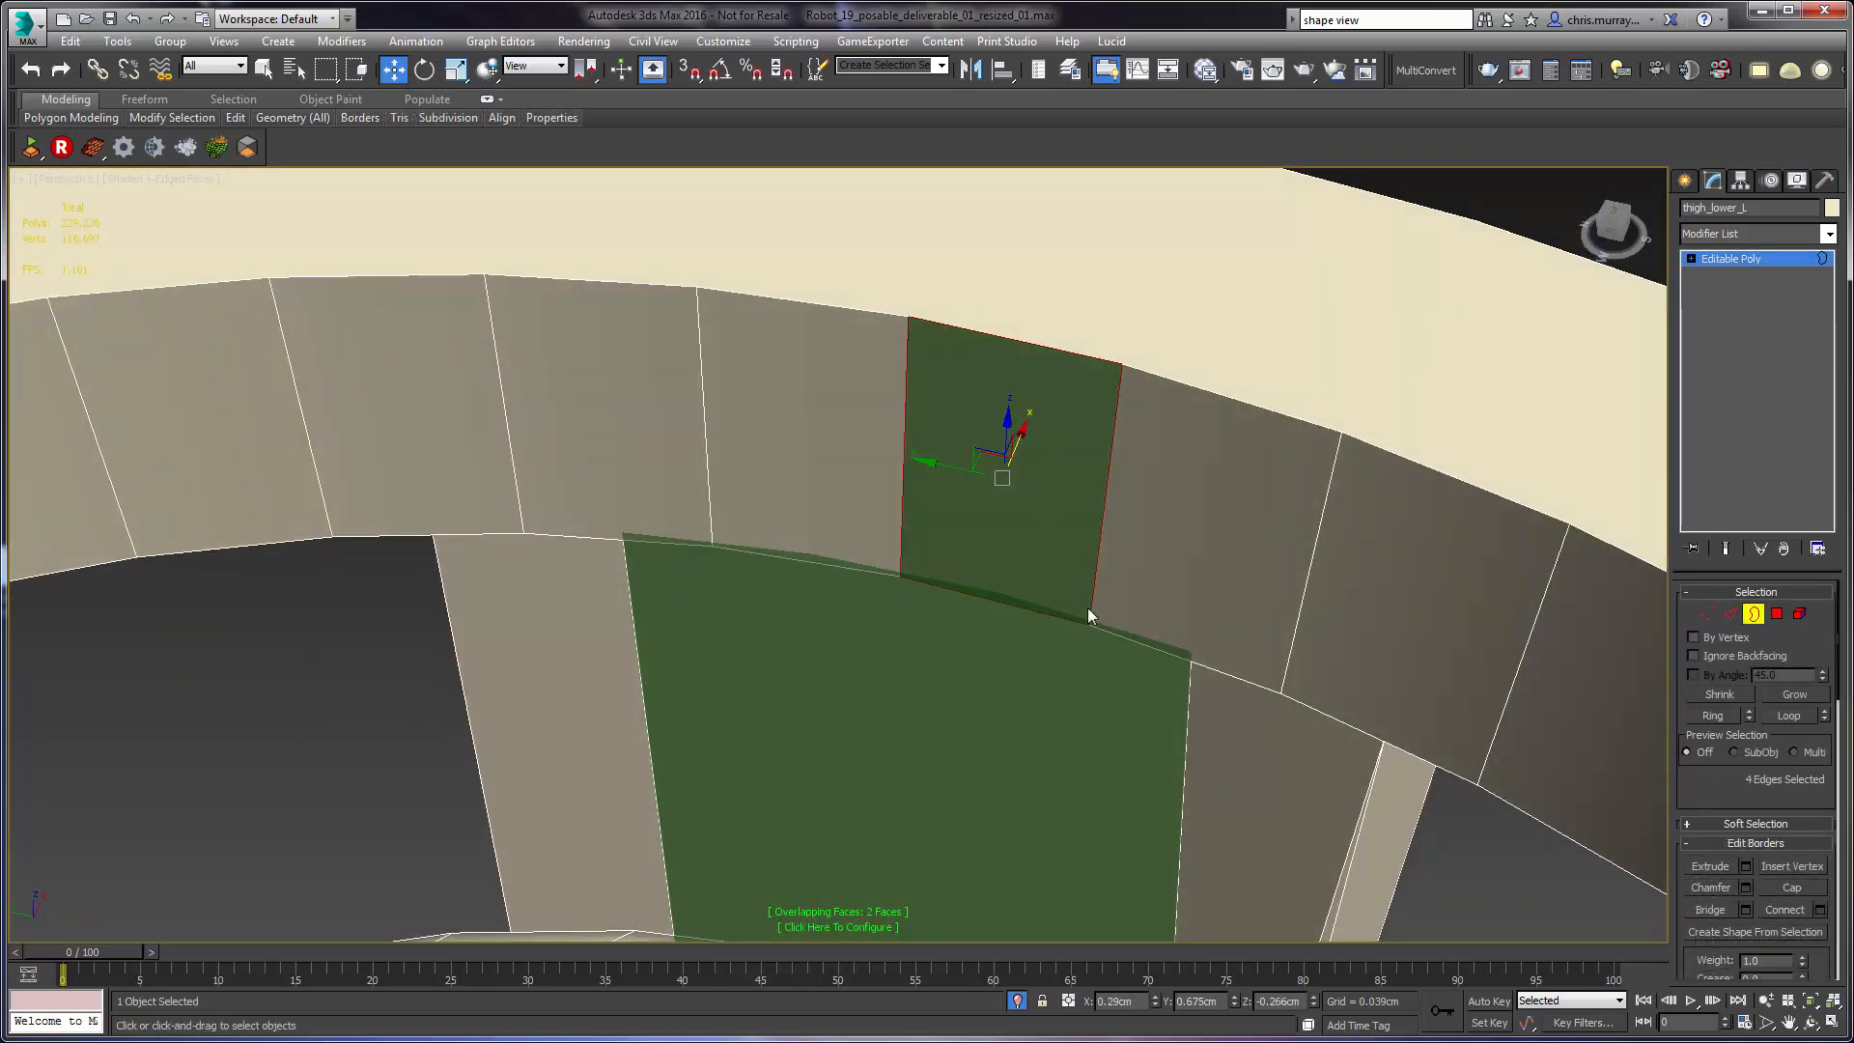
click(869, 927)
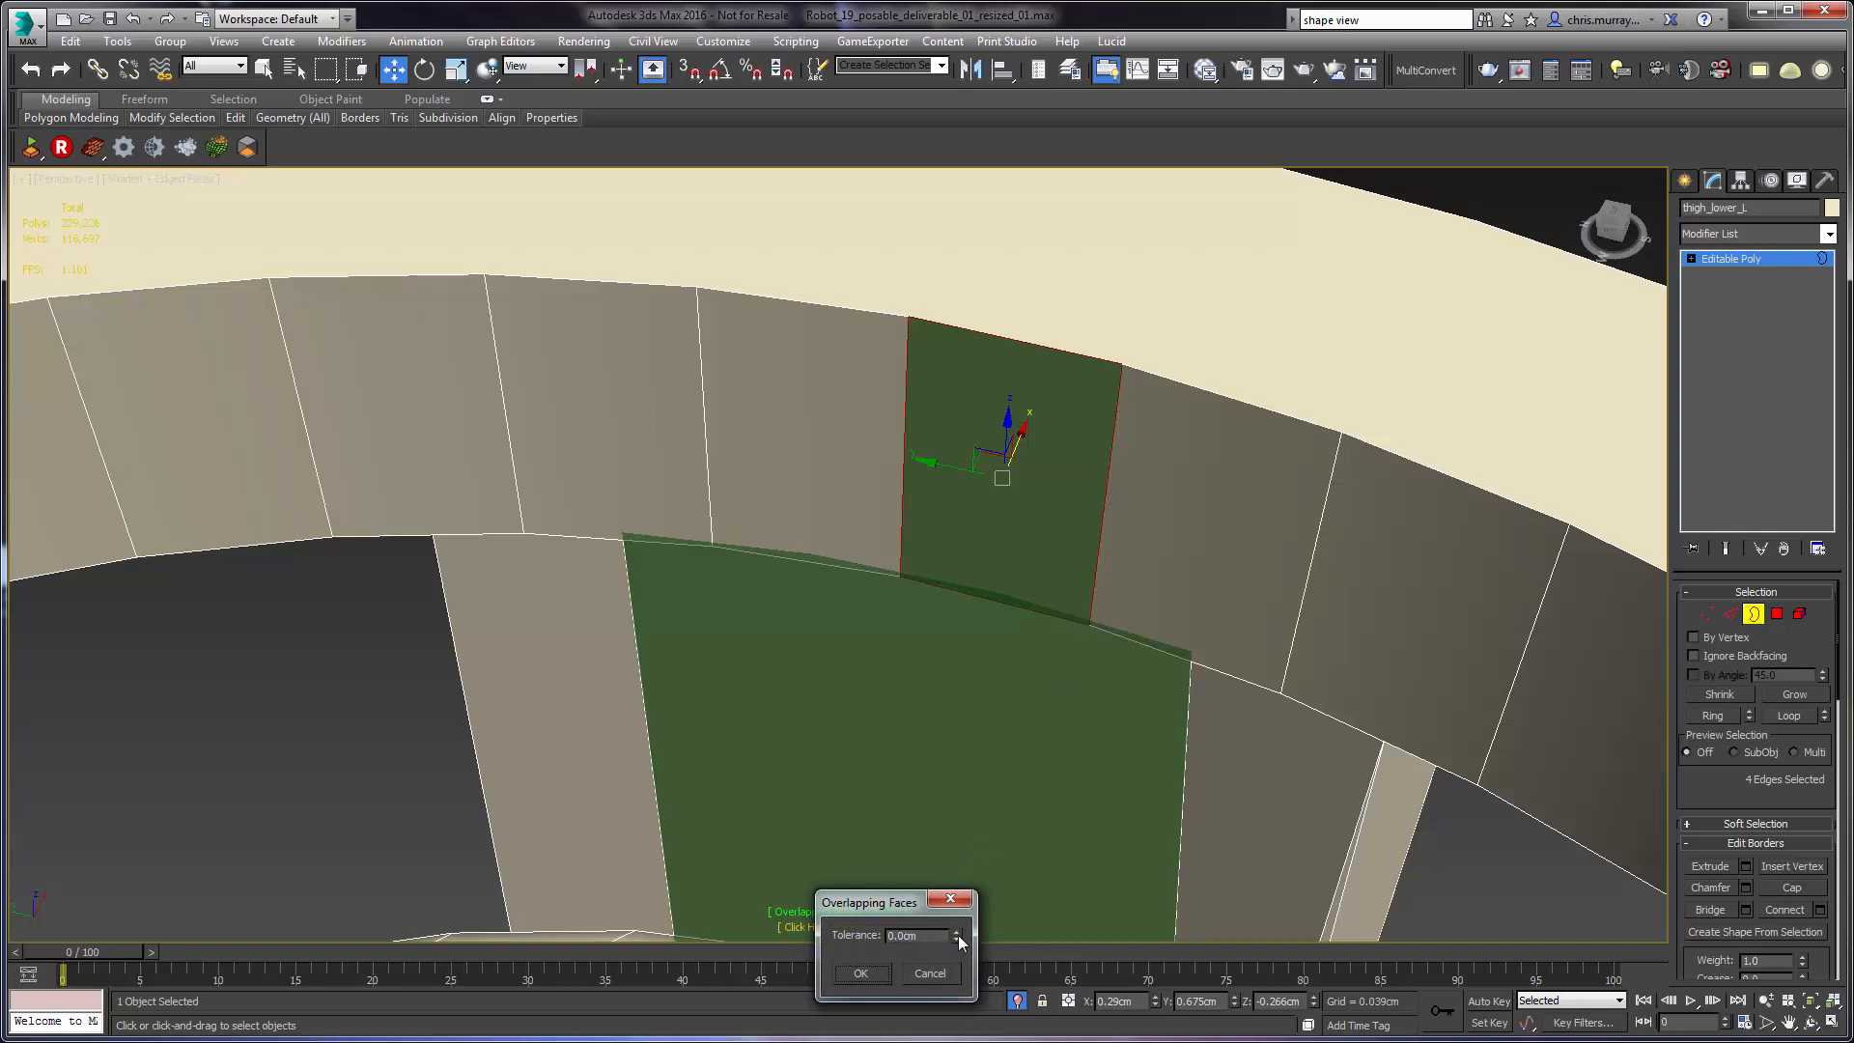
click(871, 969)
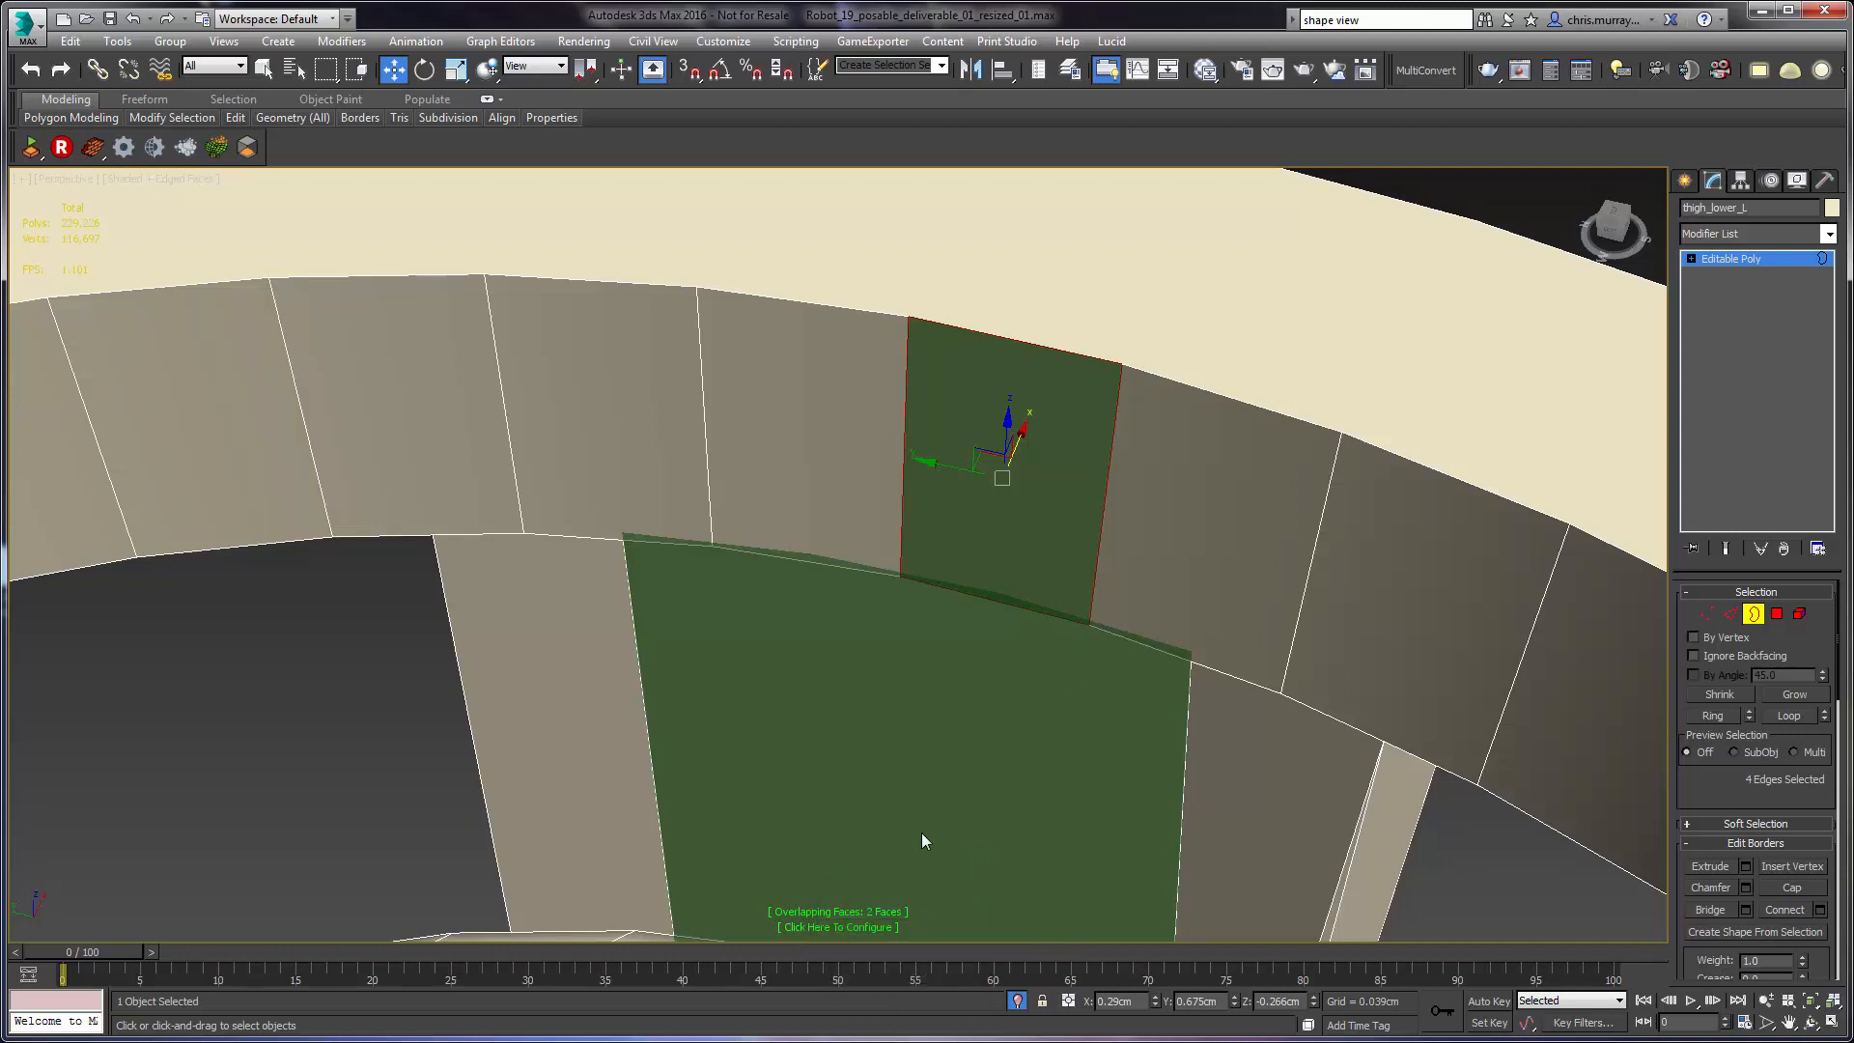
- Turn off the Overlapping Faces display and clear the border selection on the ring's inner wall
click(896, 915)
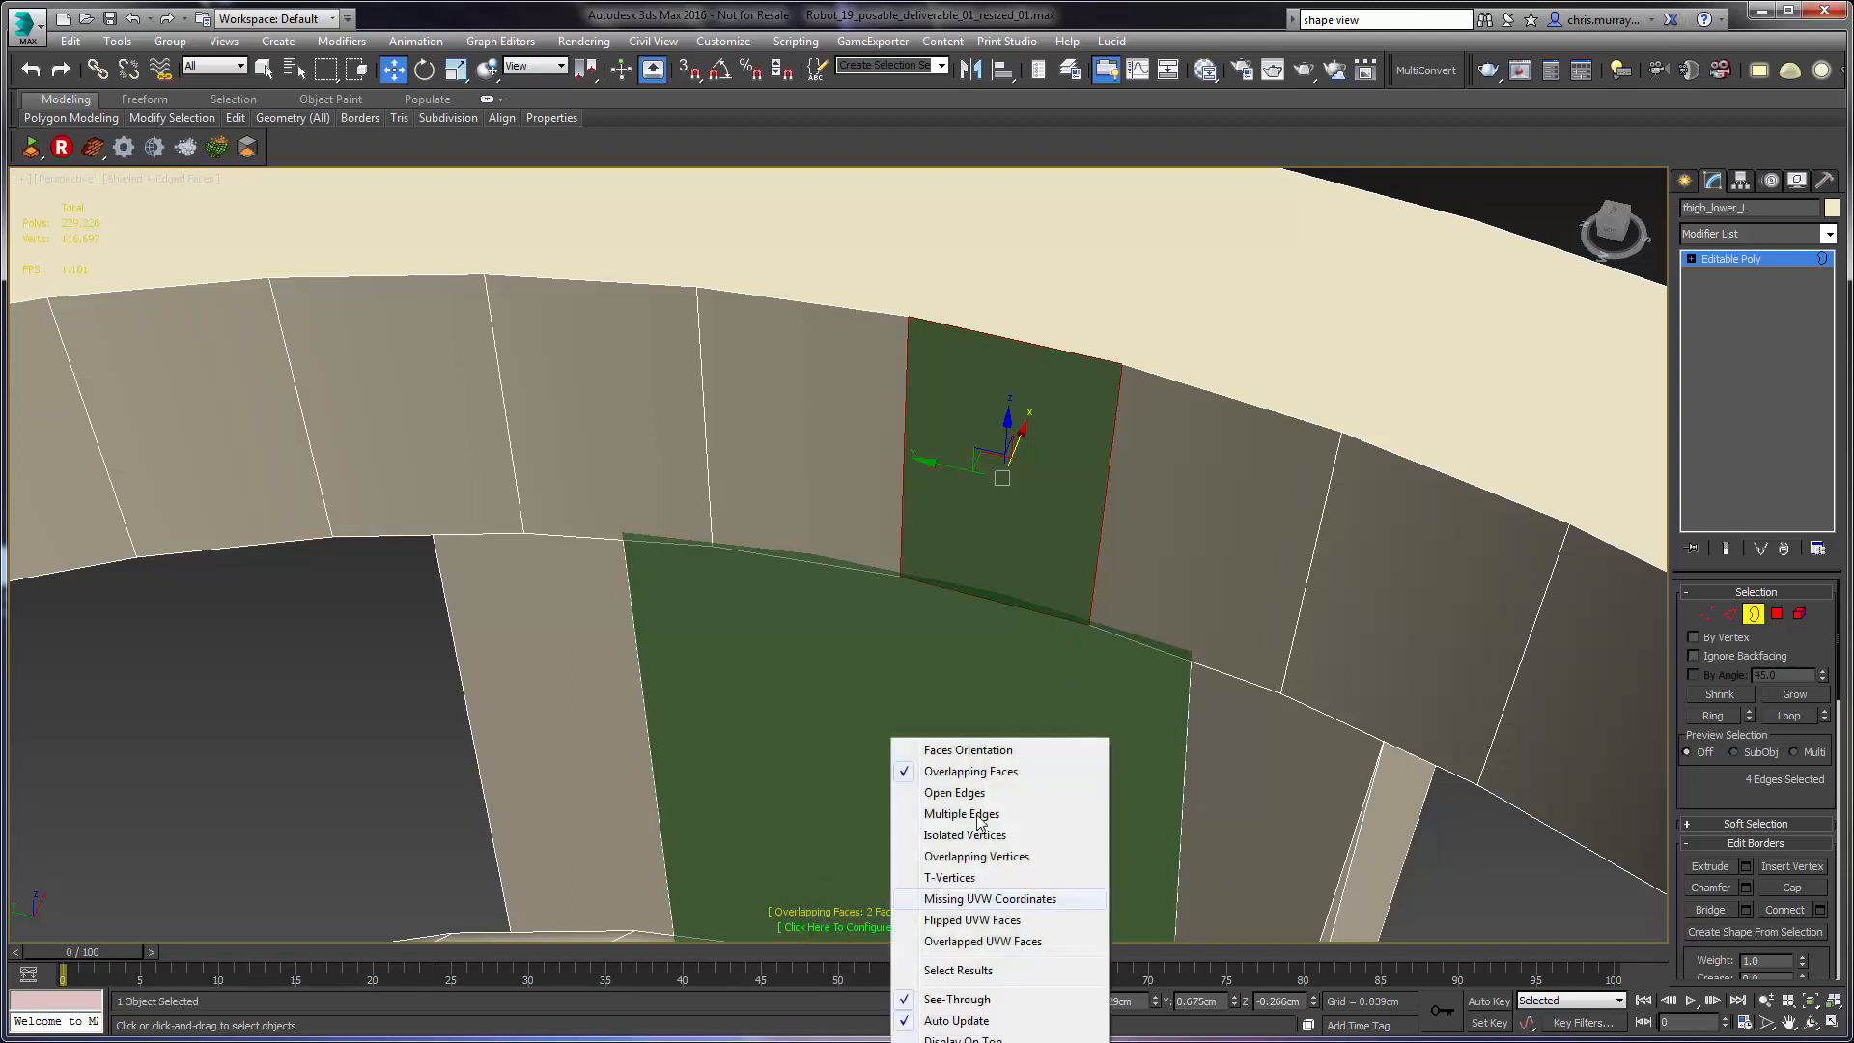
click(973, 775)
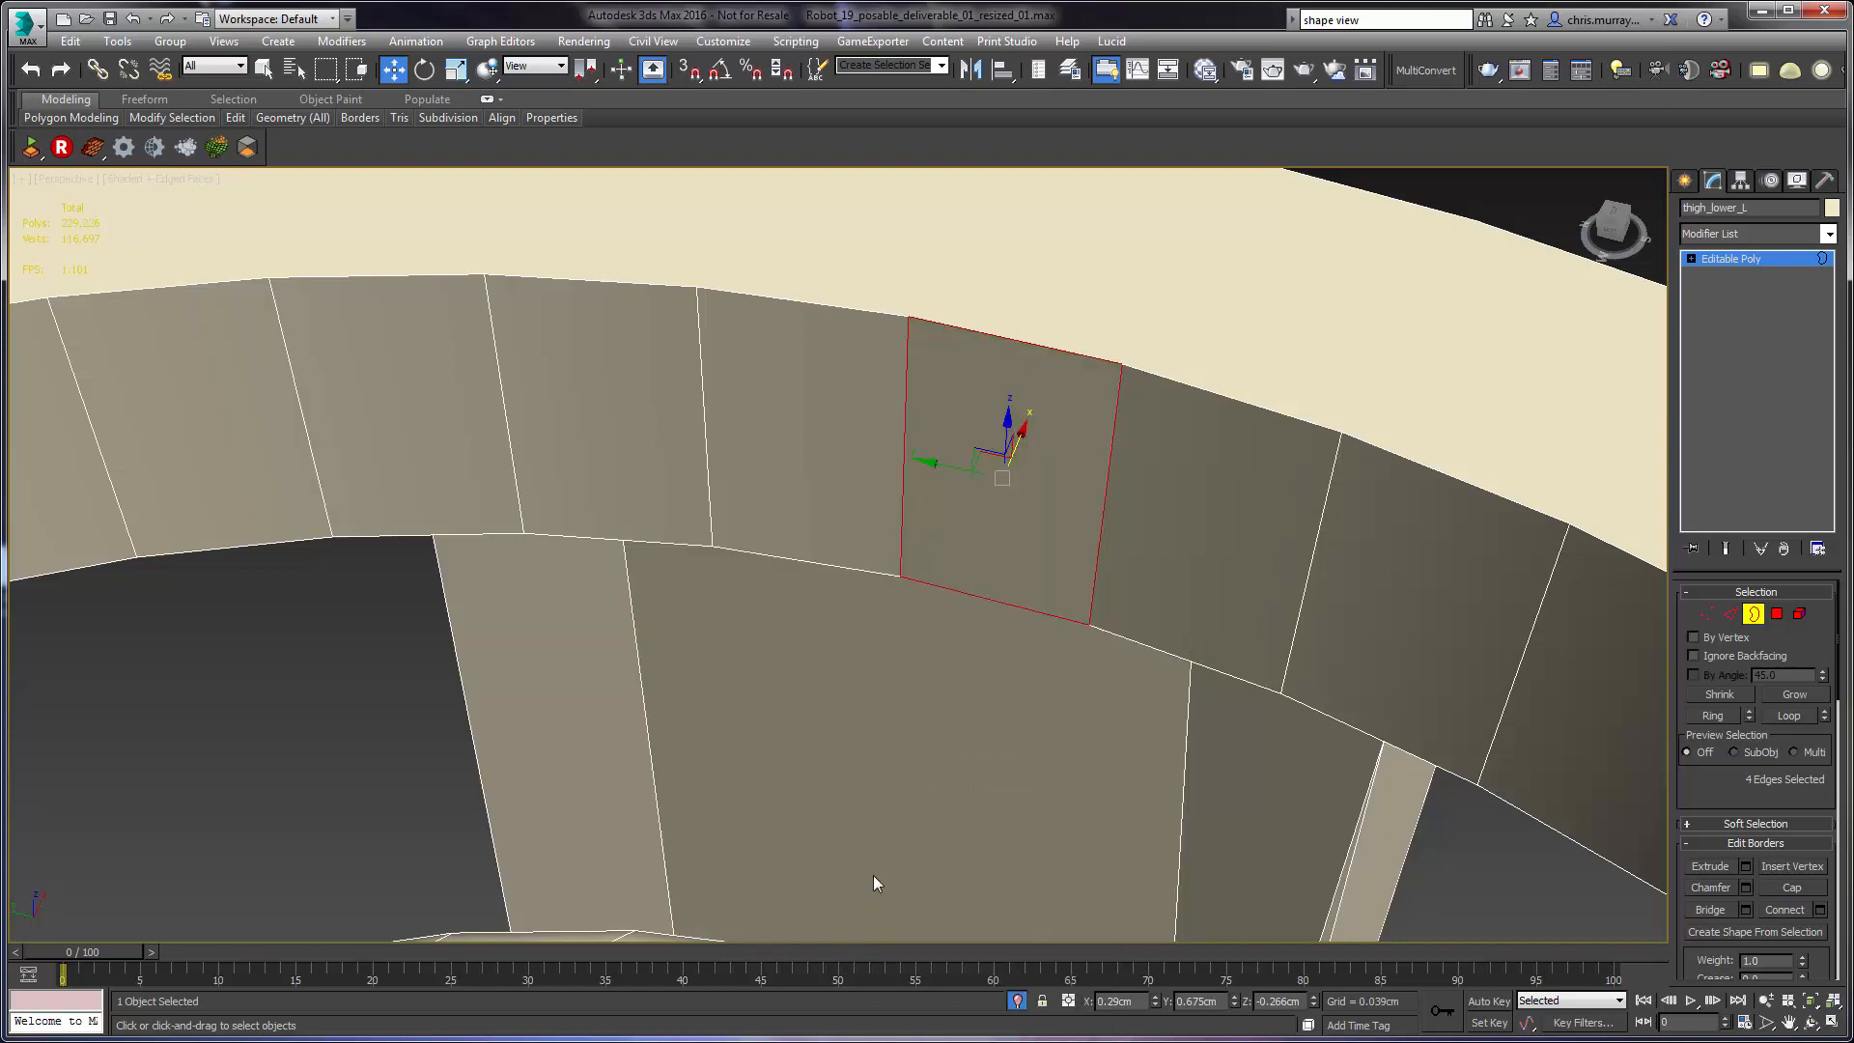
alt+middle_drag(873, 875, 934, 710)
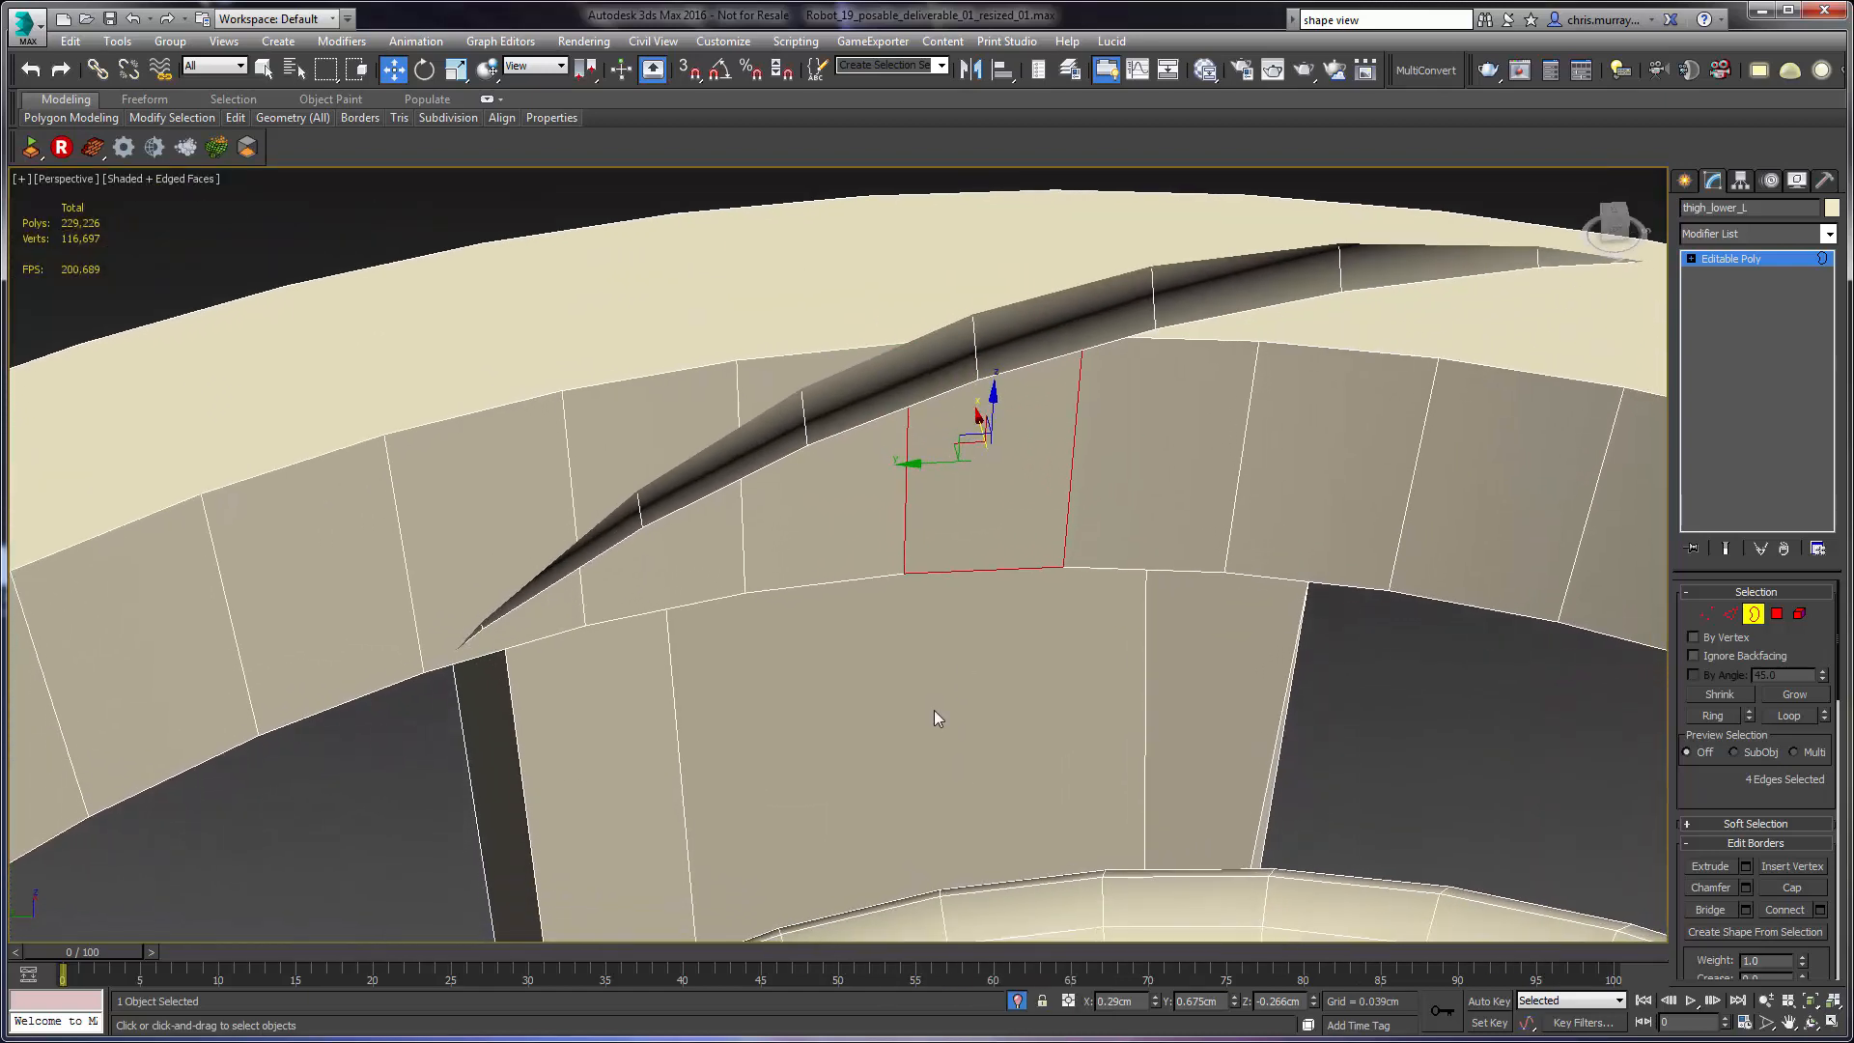
click(16, 186)
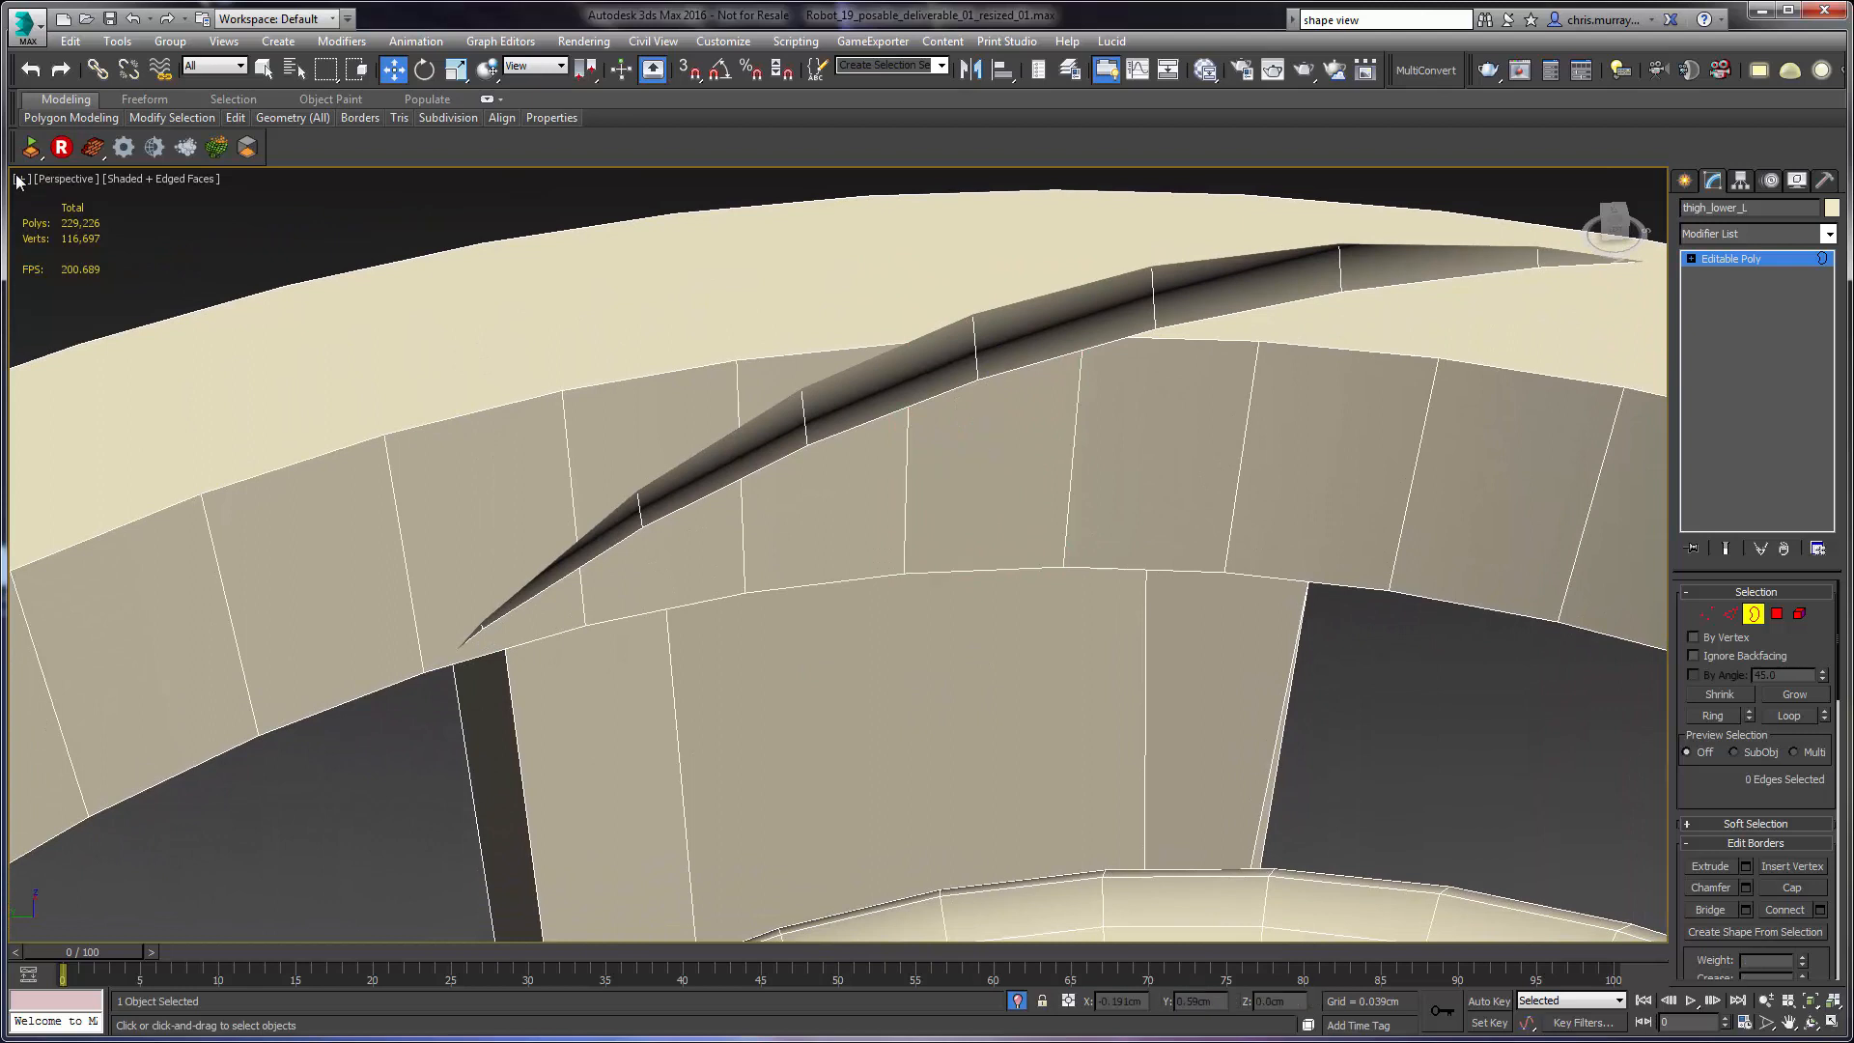
- Turn the xView Overlapping Faces check back on for the viewport
click(21, 178)
mouse_move(87, 350)
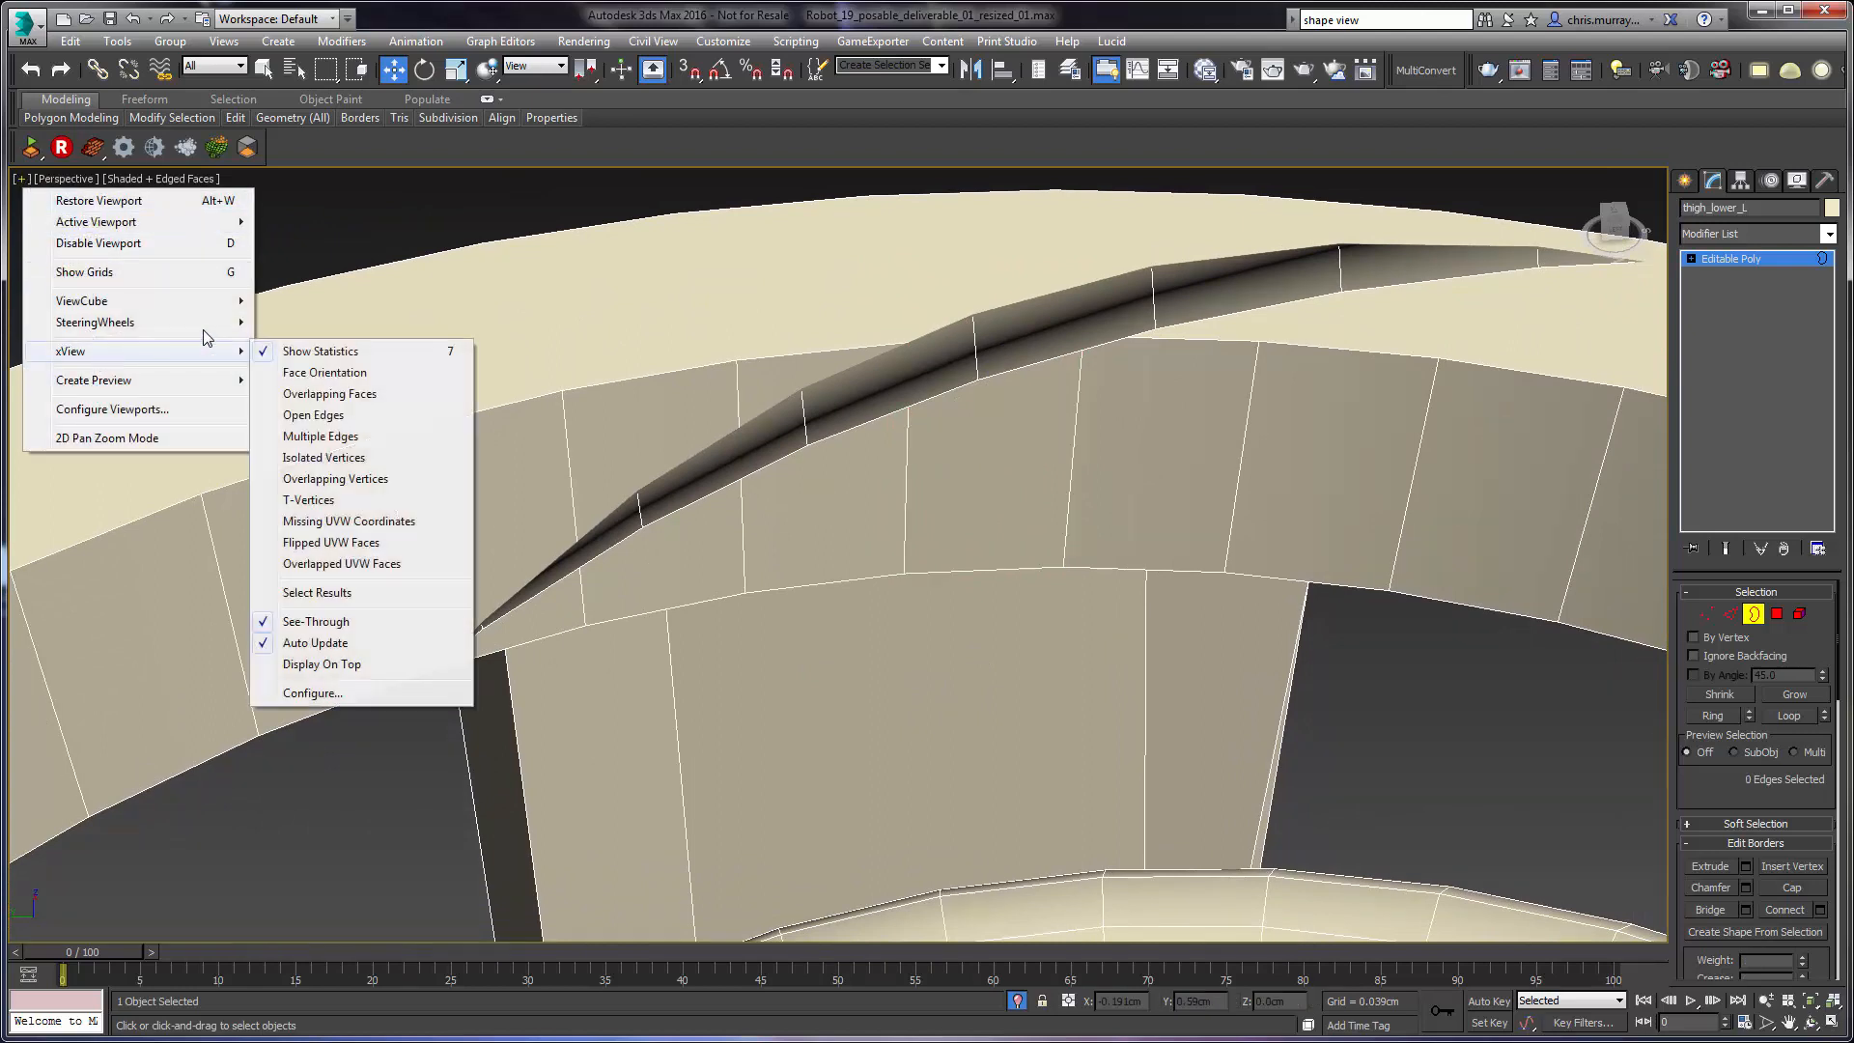
click(374, 403)
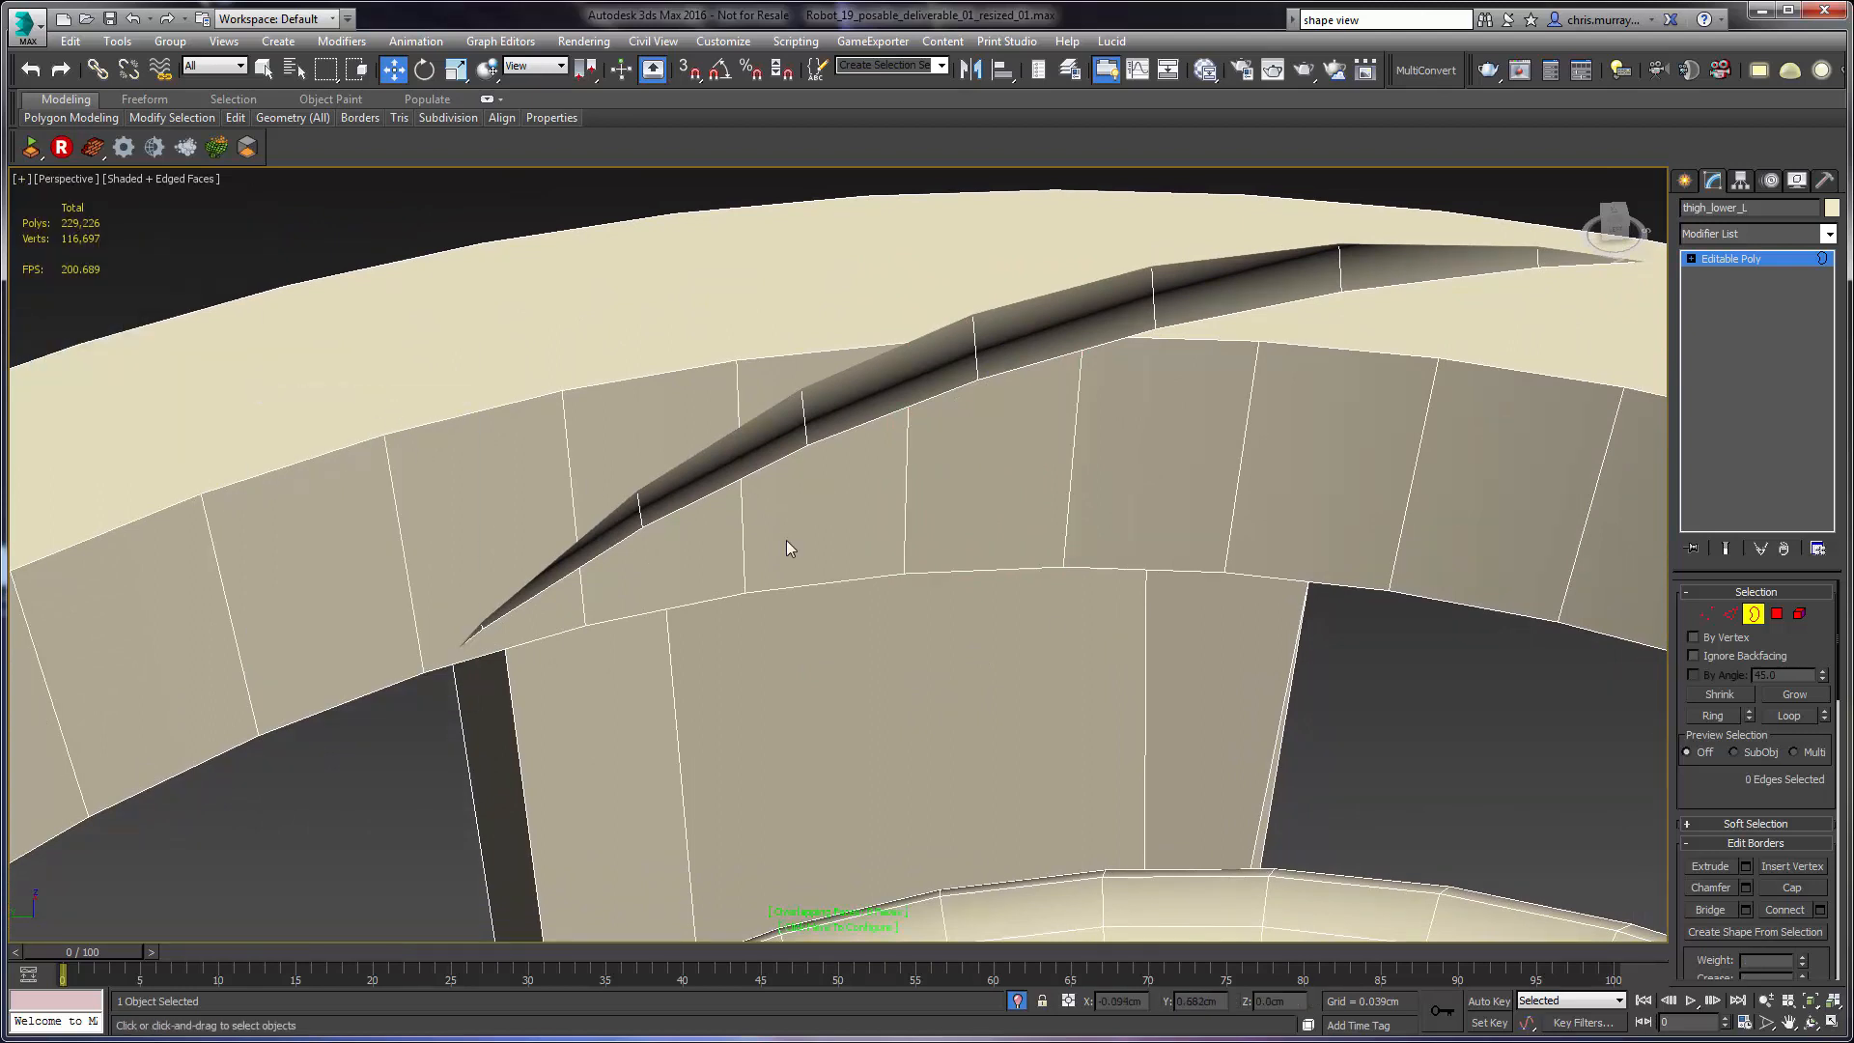
- Leave border editing on the lower thigh part and add an STL Check modifier on top of its Editable Poly
alt+middle_drag(1108, 649, 1056, 547)
scroll(1056, 547, down, 3)
drag(1056, 548, 1001, 496)
middle_drag(1001, 496, 1023, 531)
scroll(1089, 634, down, 3)
middle_drag(1088, 633, 1234, 567)
scroll(1072, 576, down, 3)
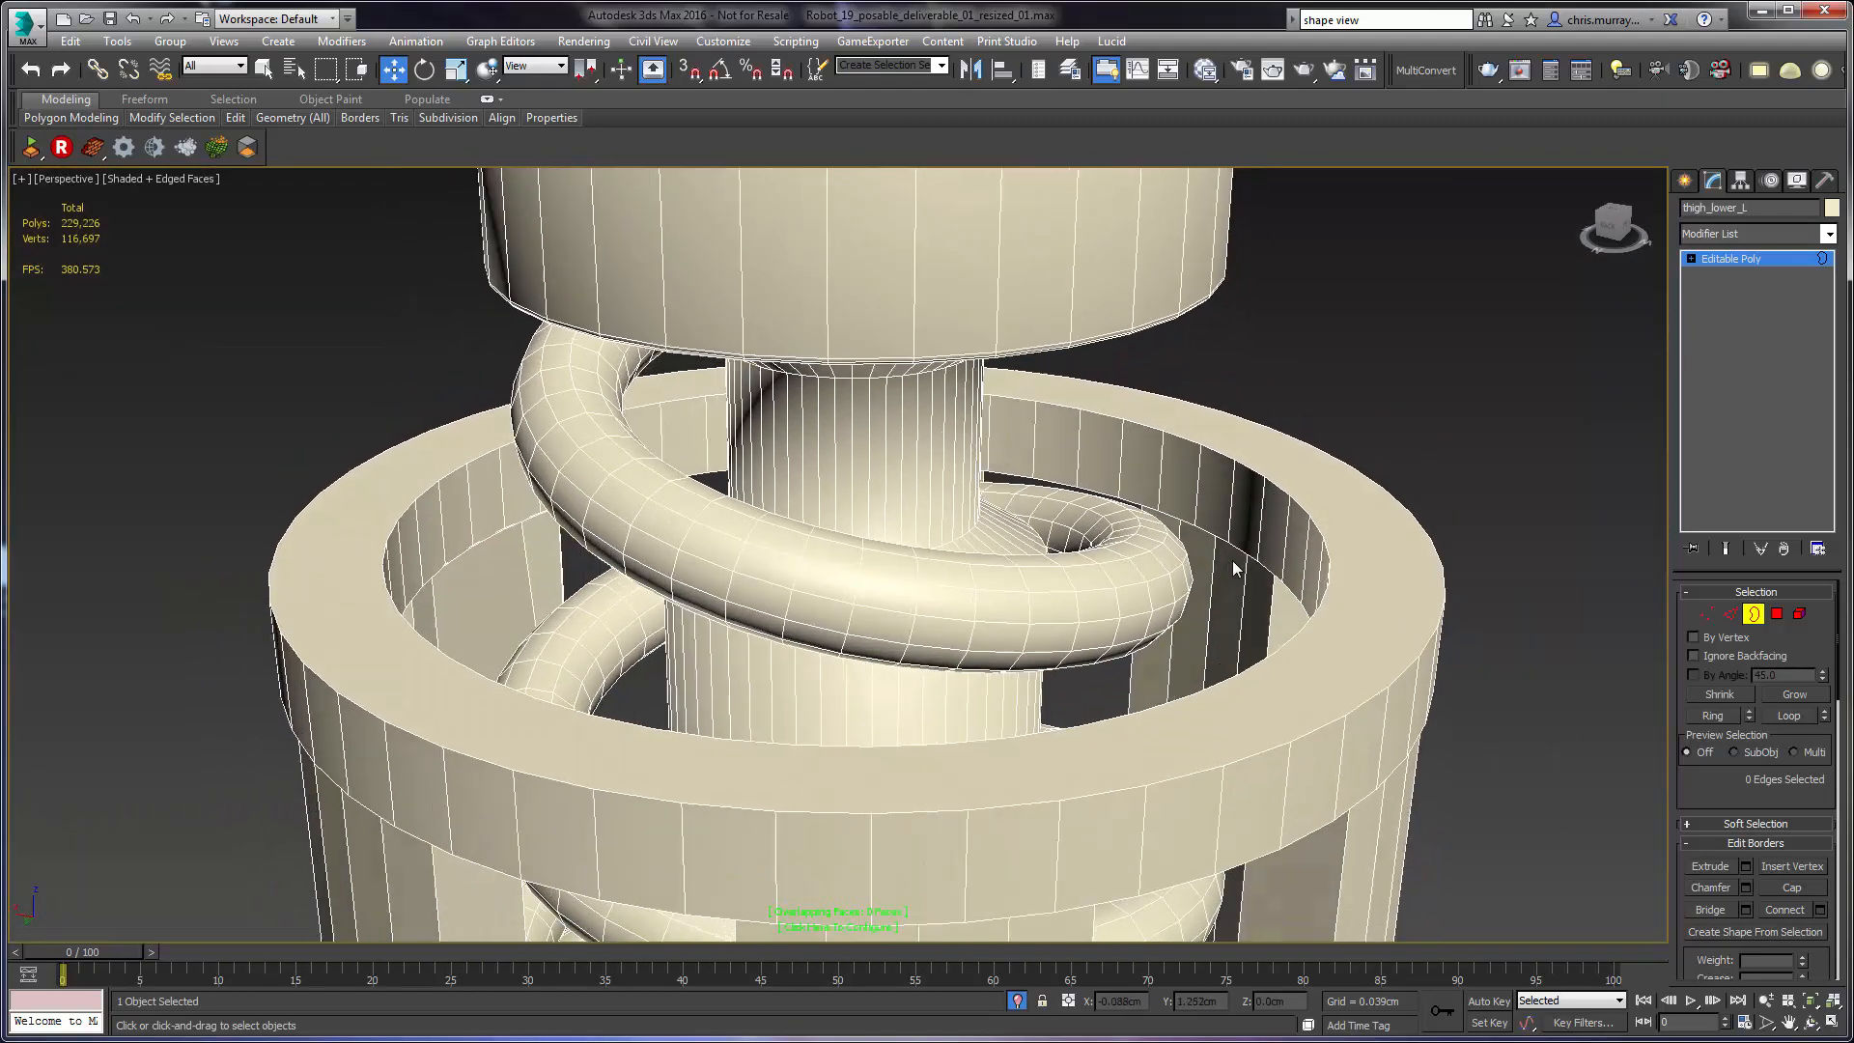
click(1759, 618)
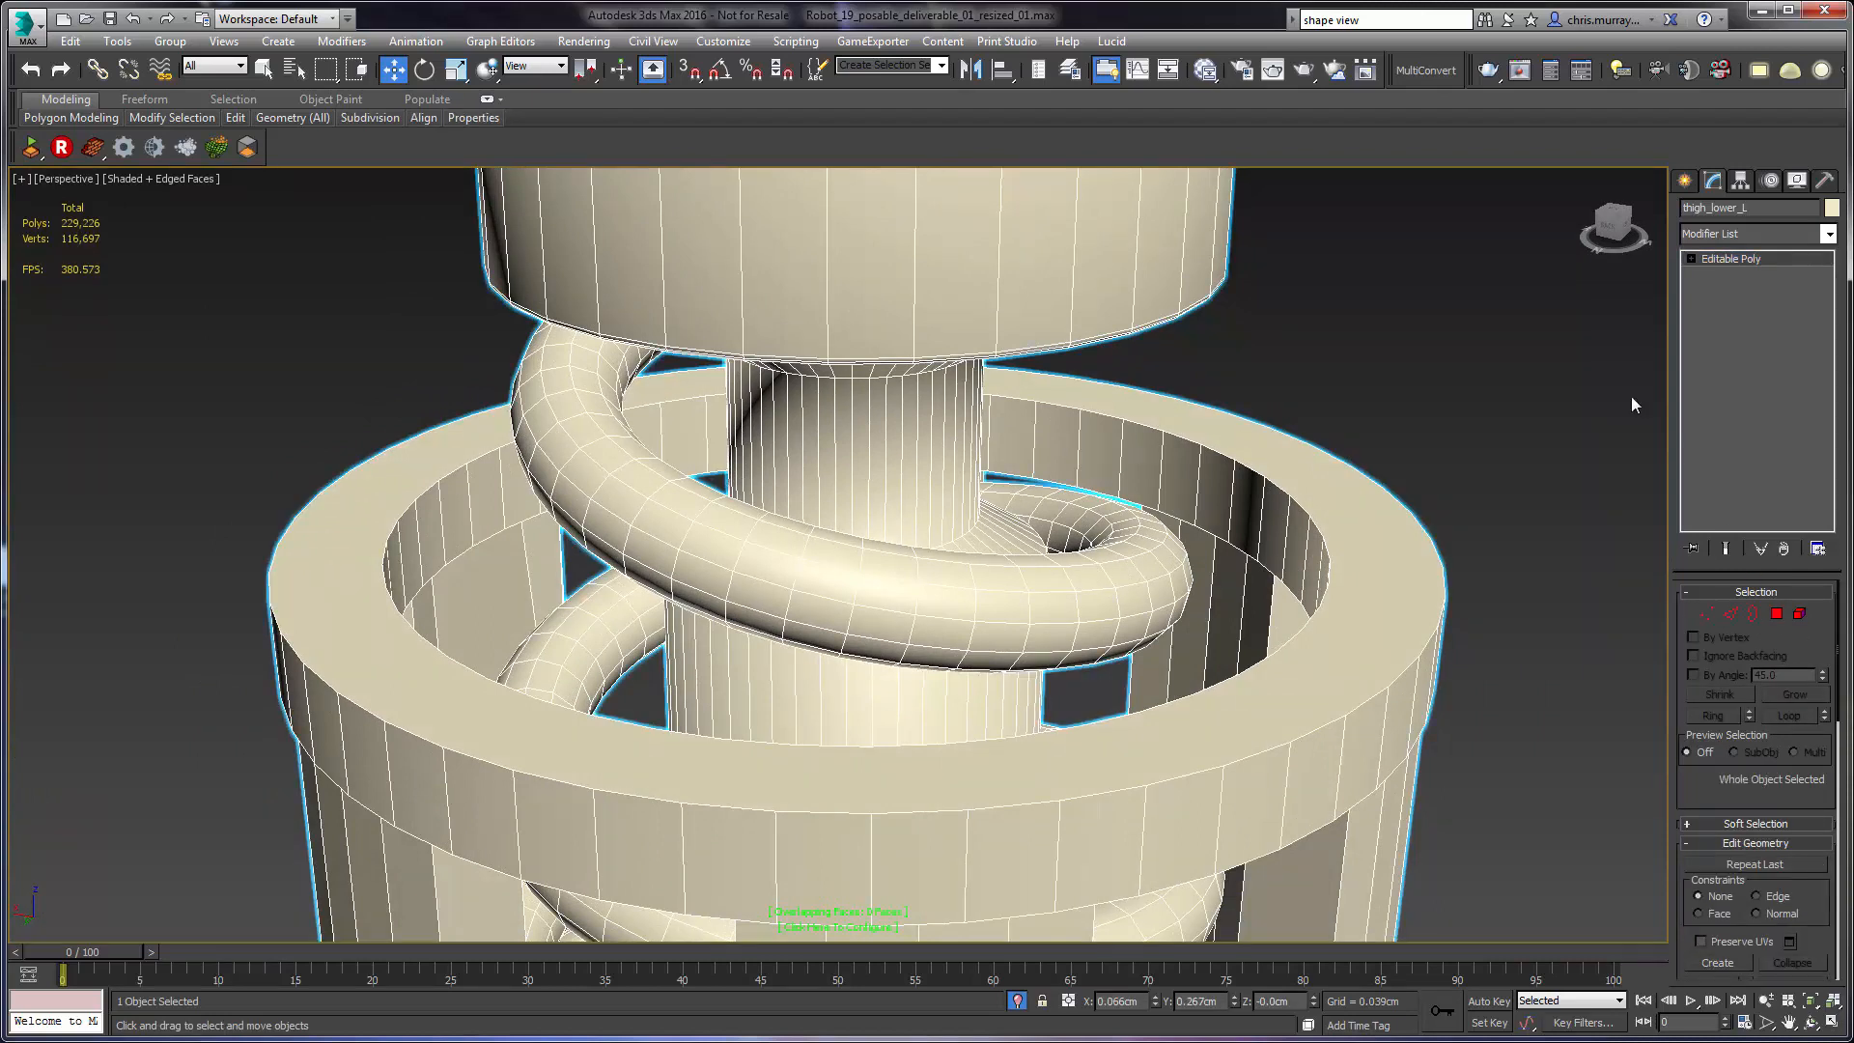
text(x)
text(stl)
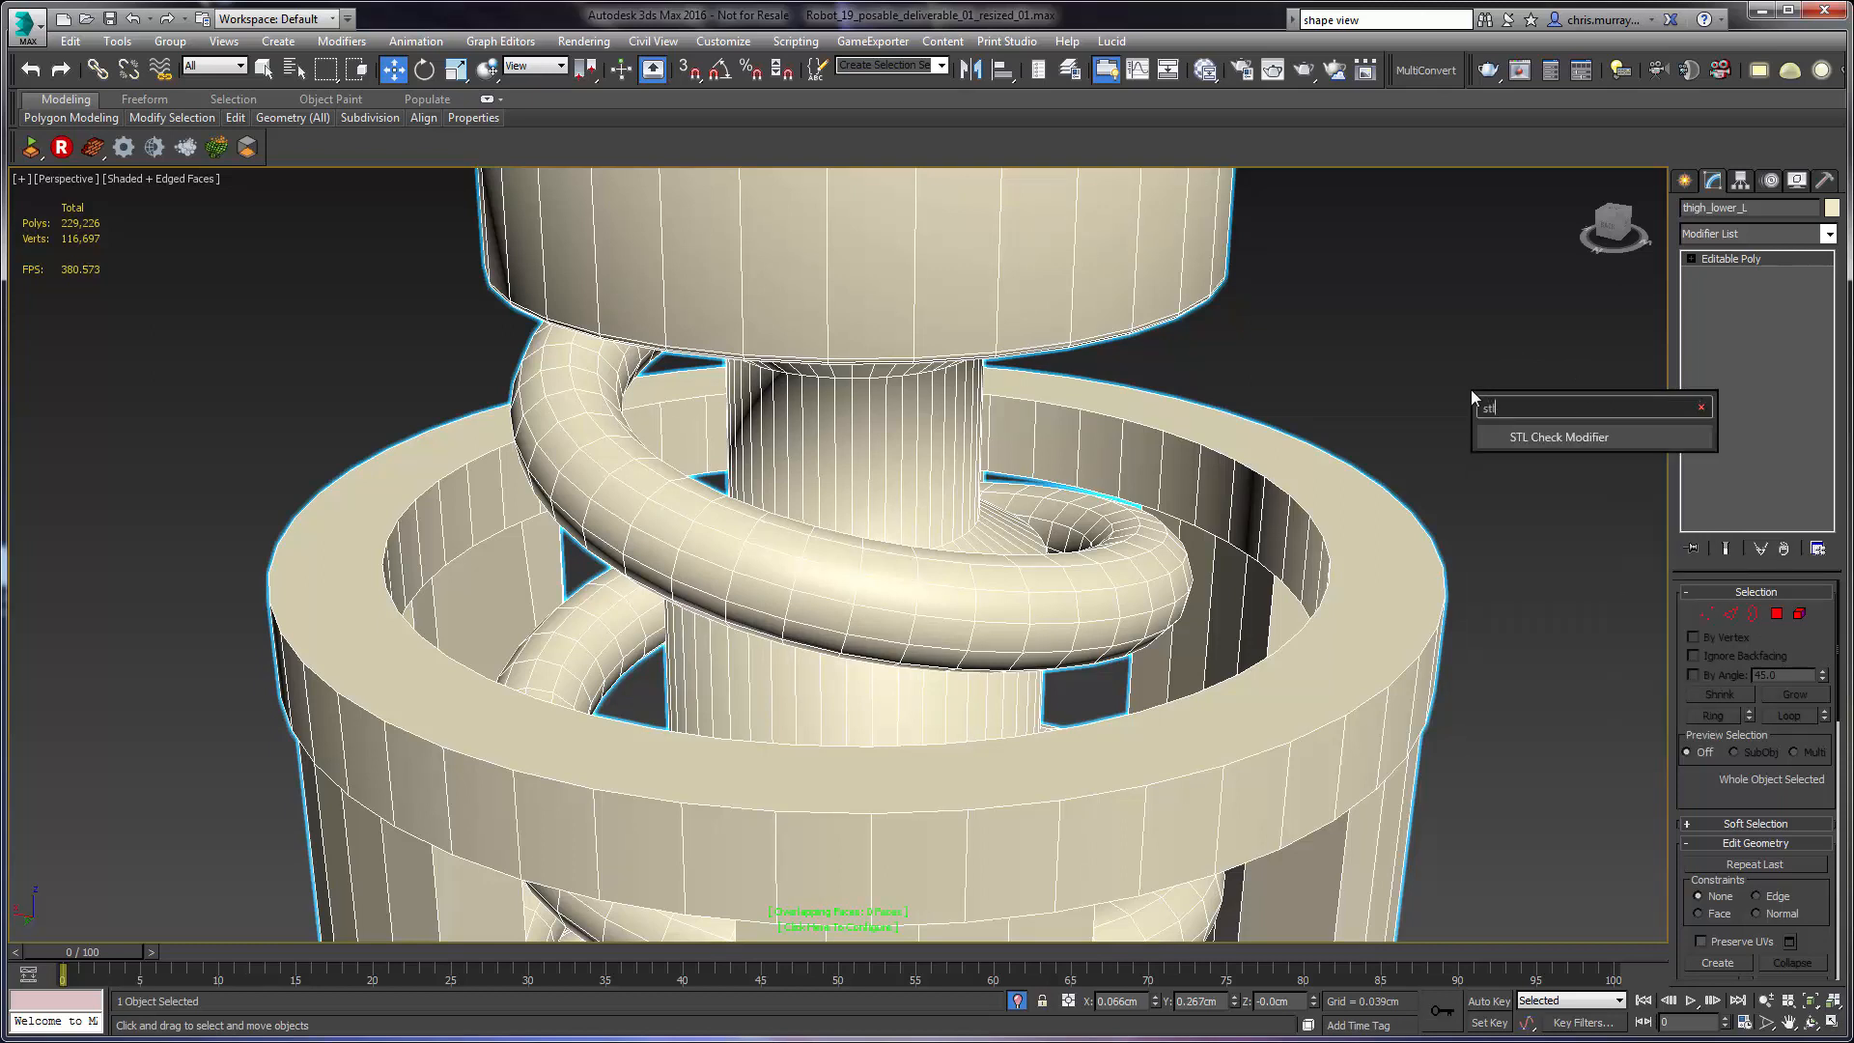
key(Return)
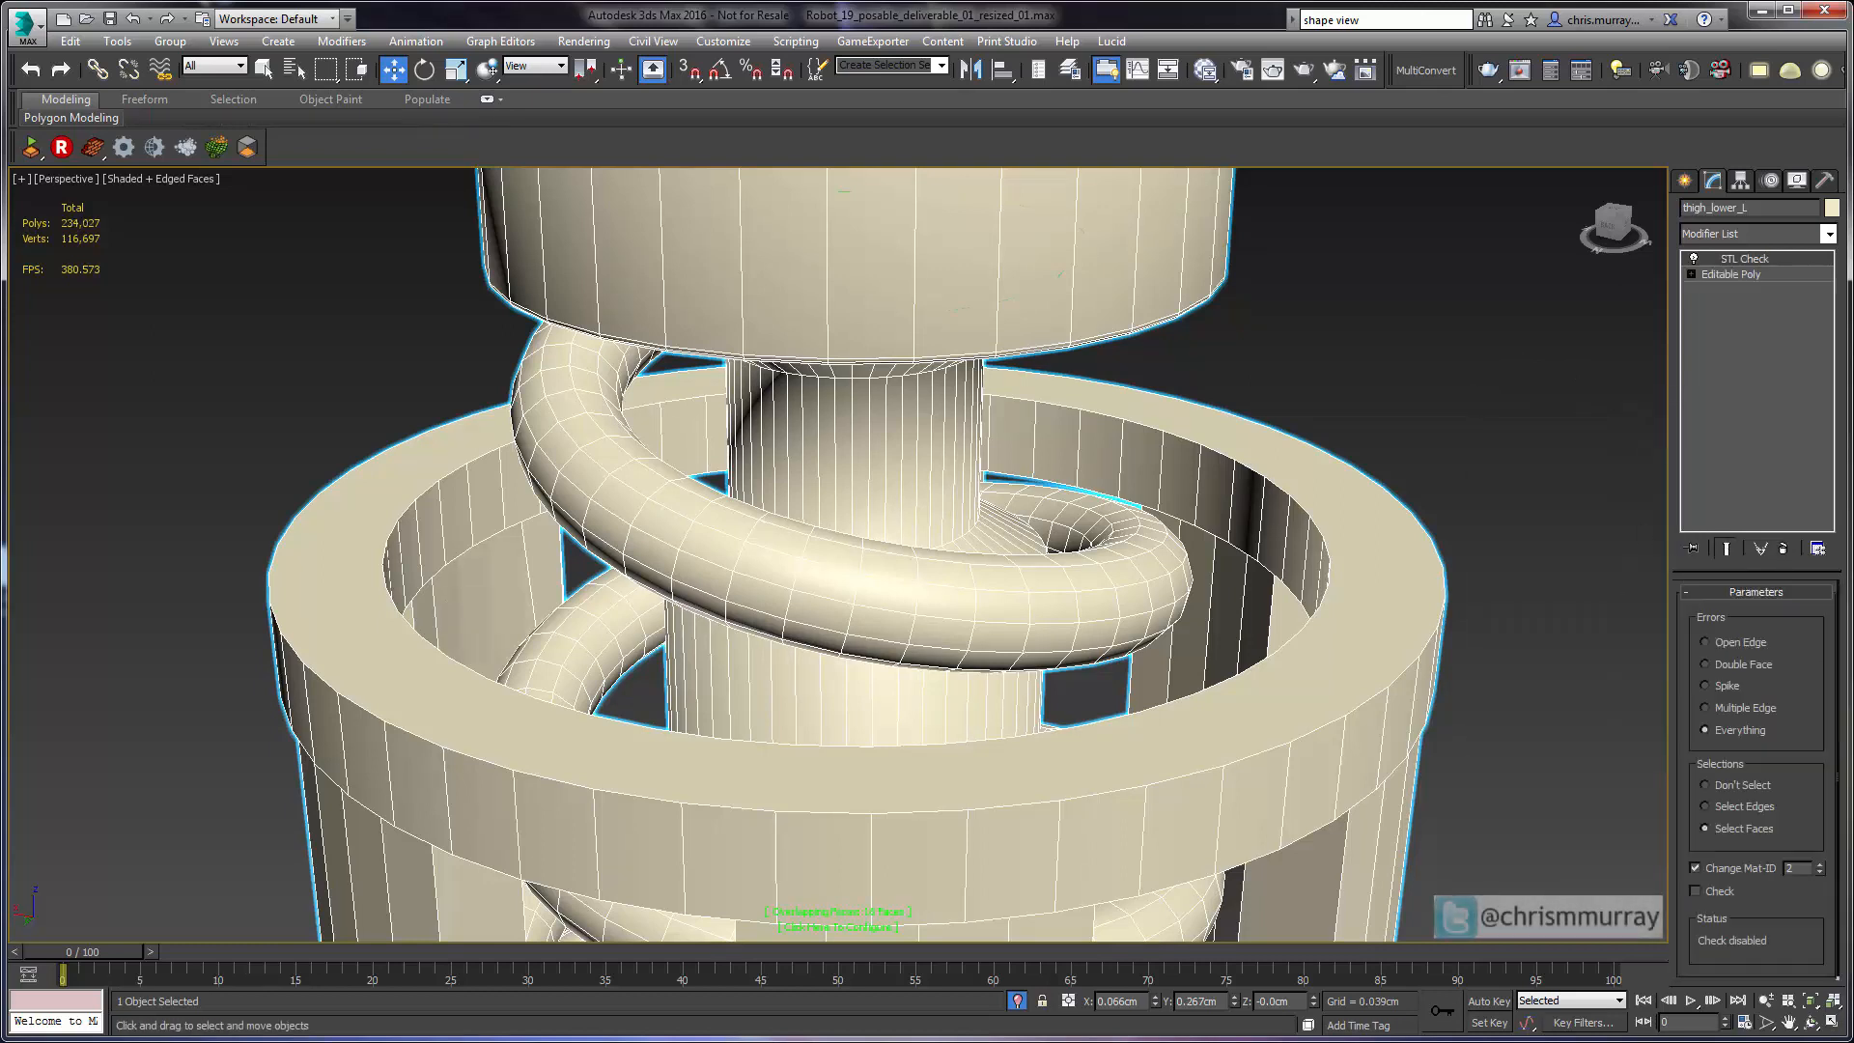
- Enable the STL error check on the lower thigh part and look over the whole part for flagged errors
click(1724, 894)
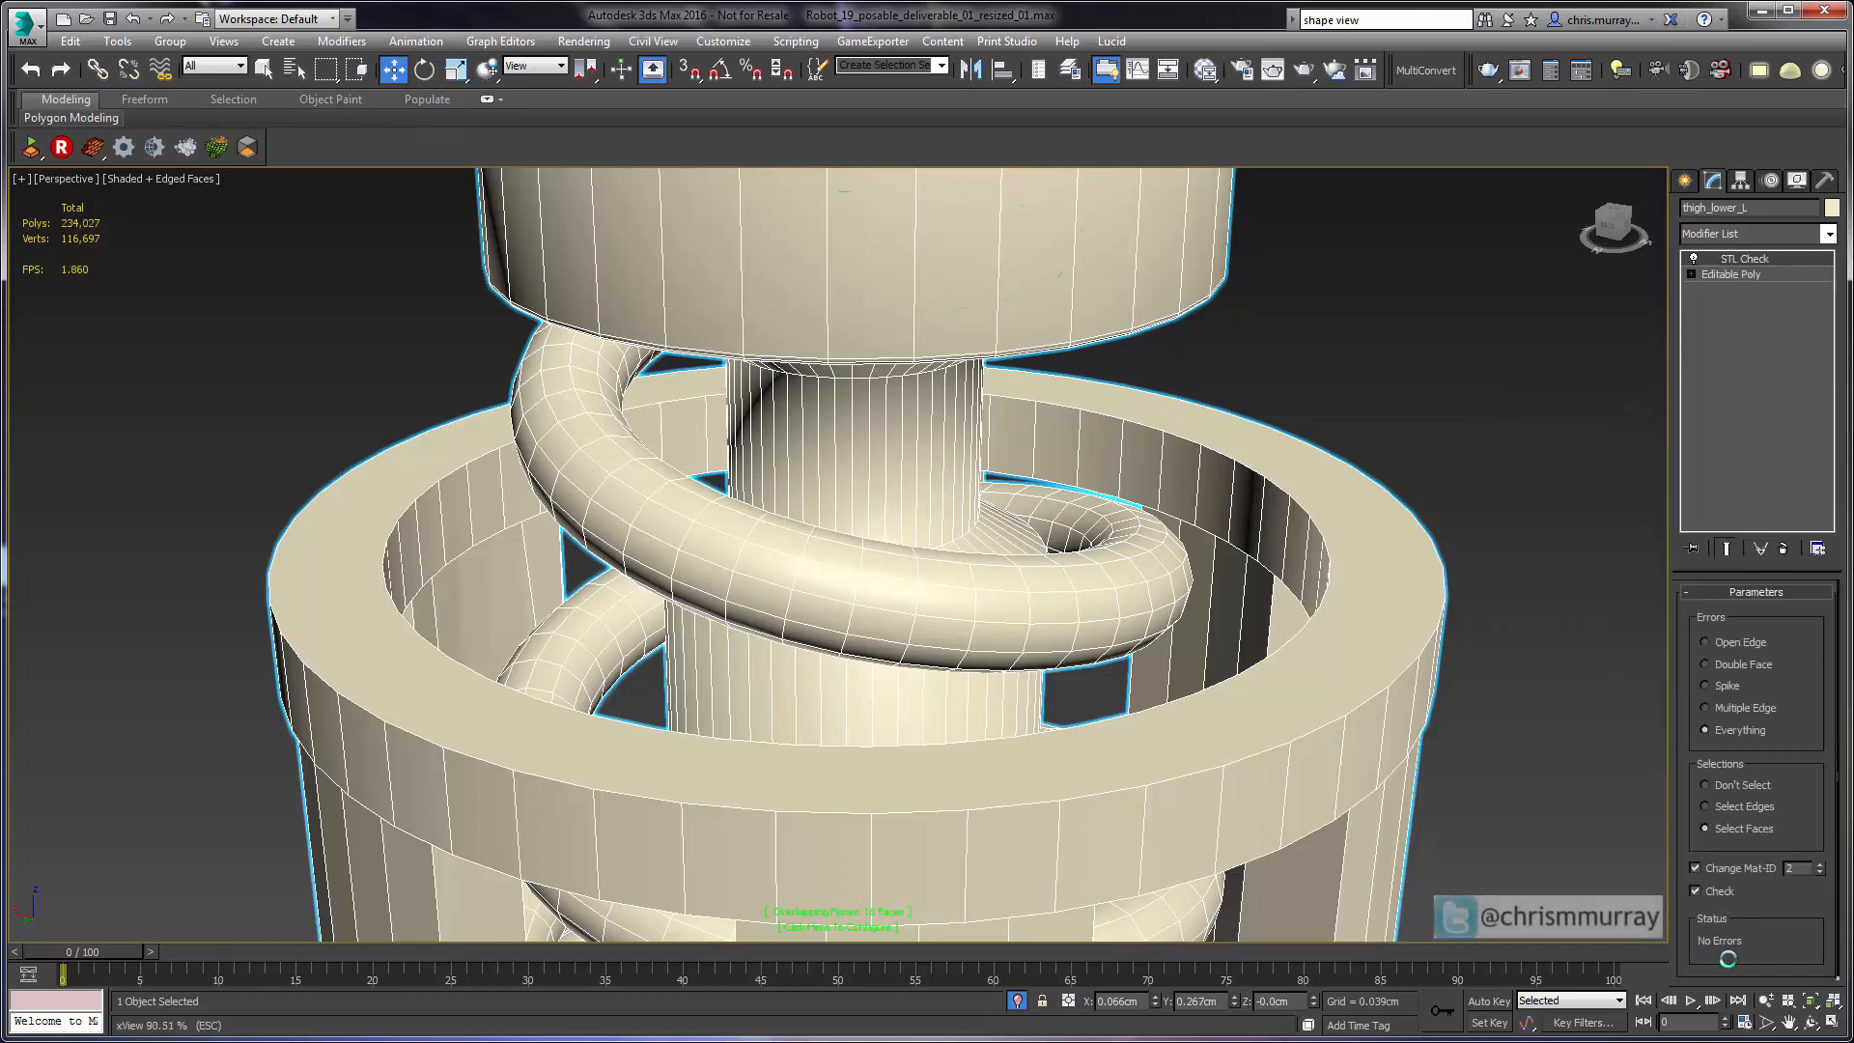
scroll(929, 512, down, 8)
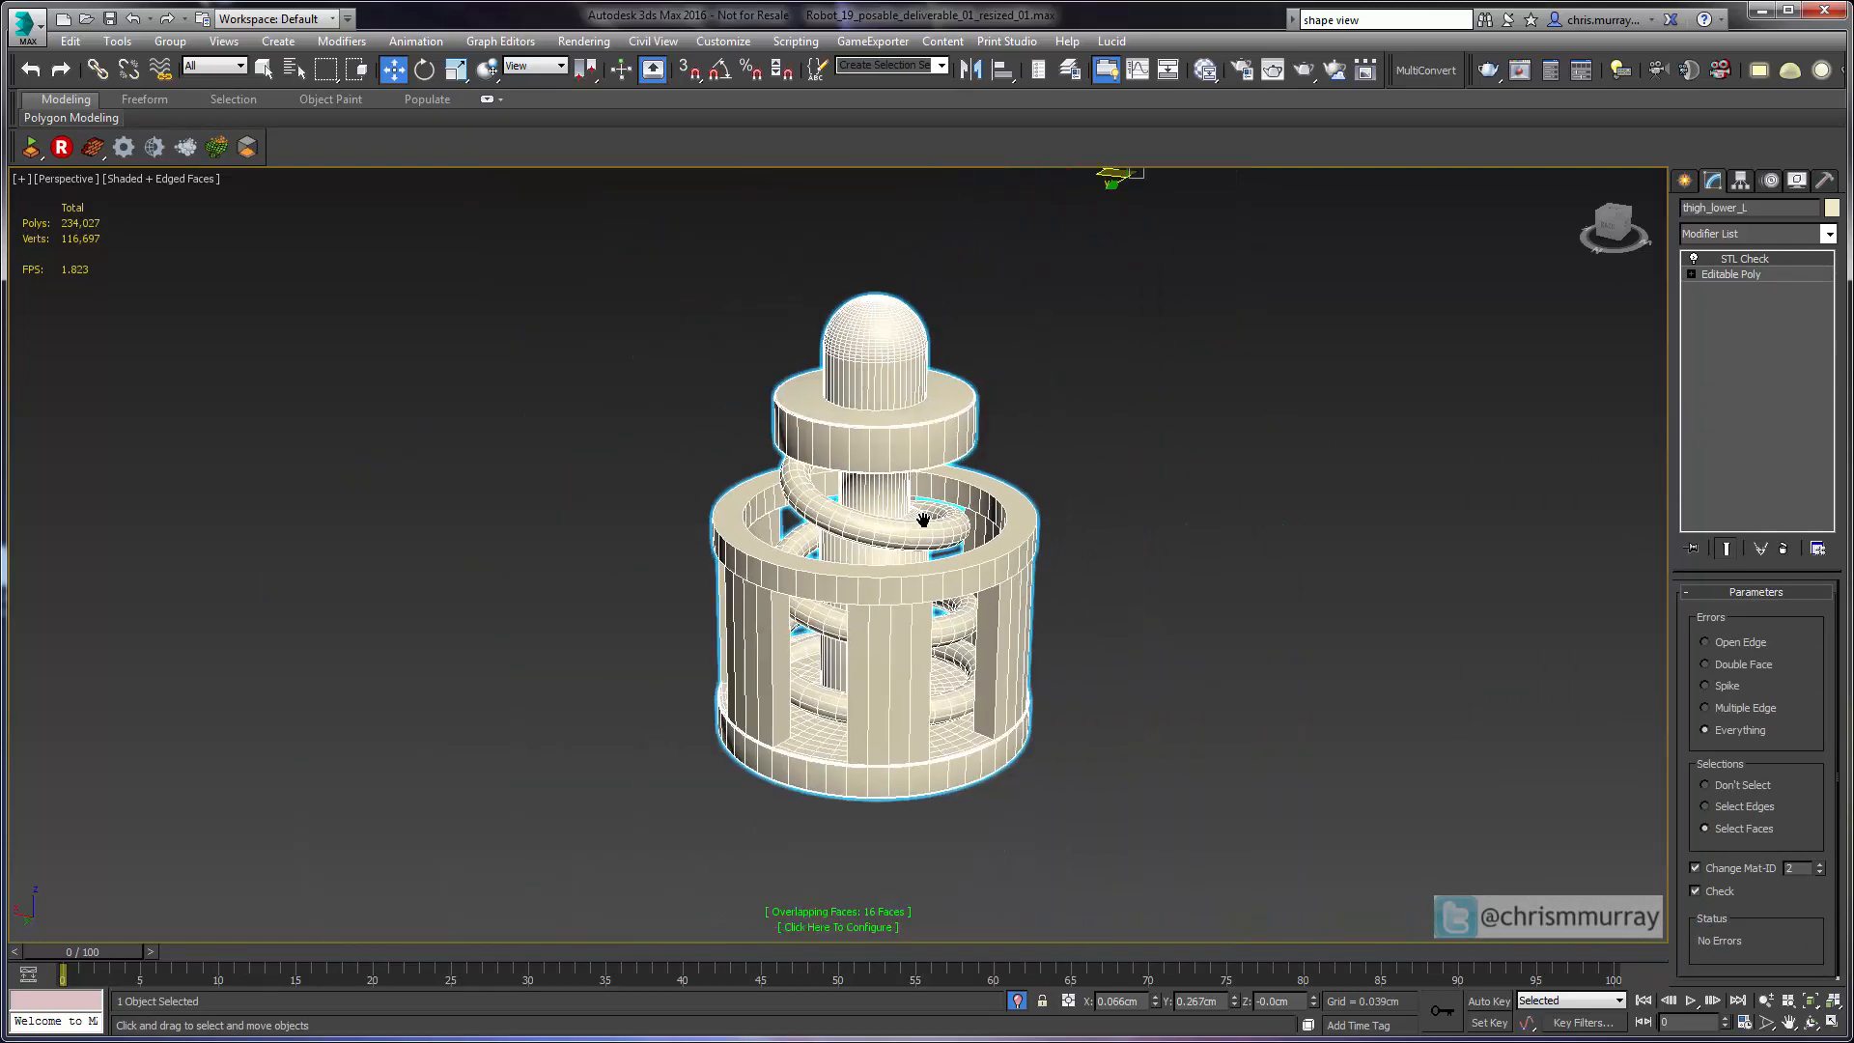
middle_drag(928, 511, 917, 532)
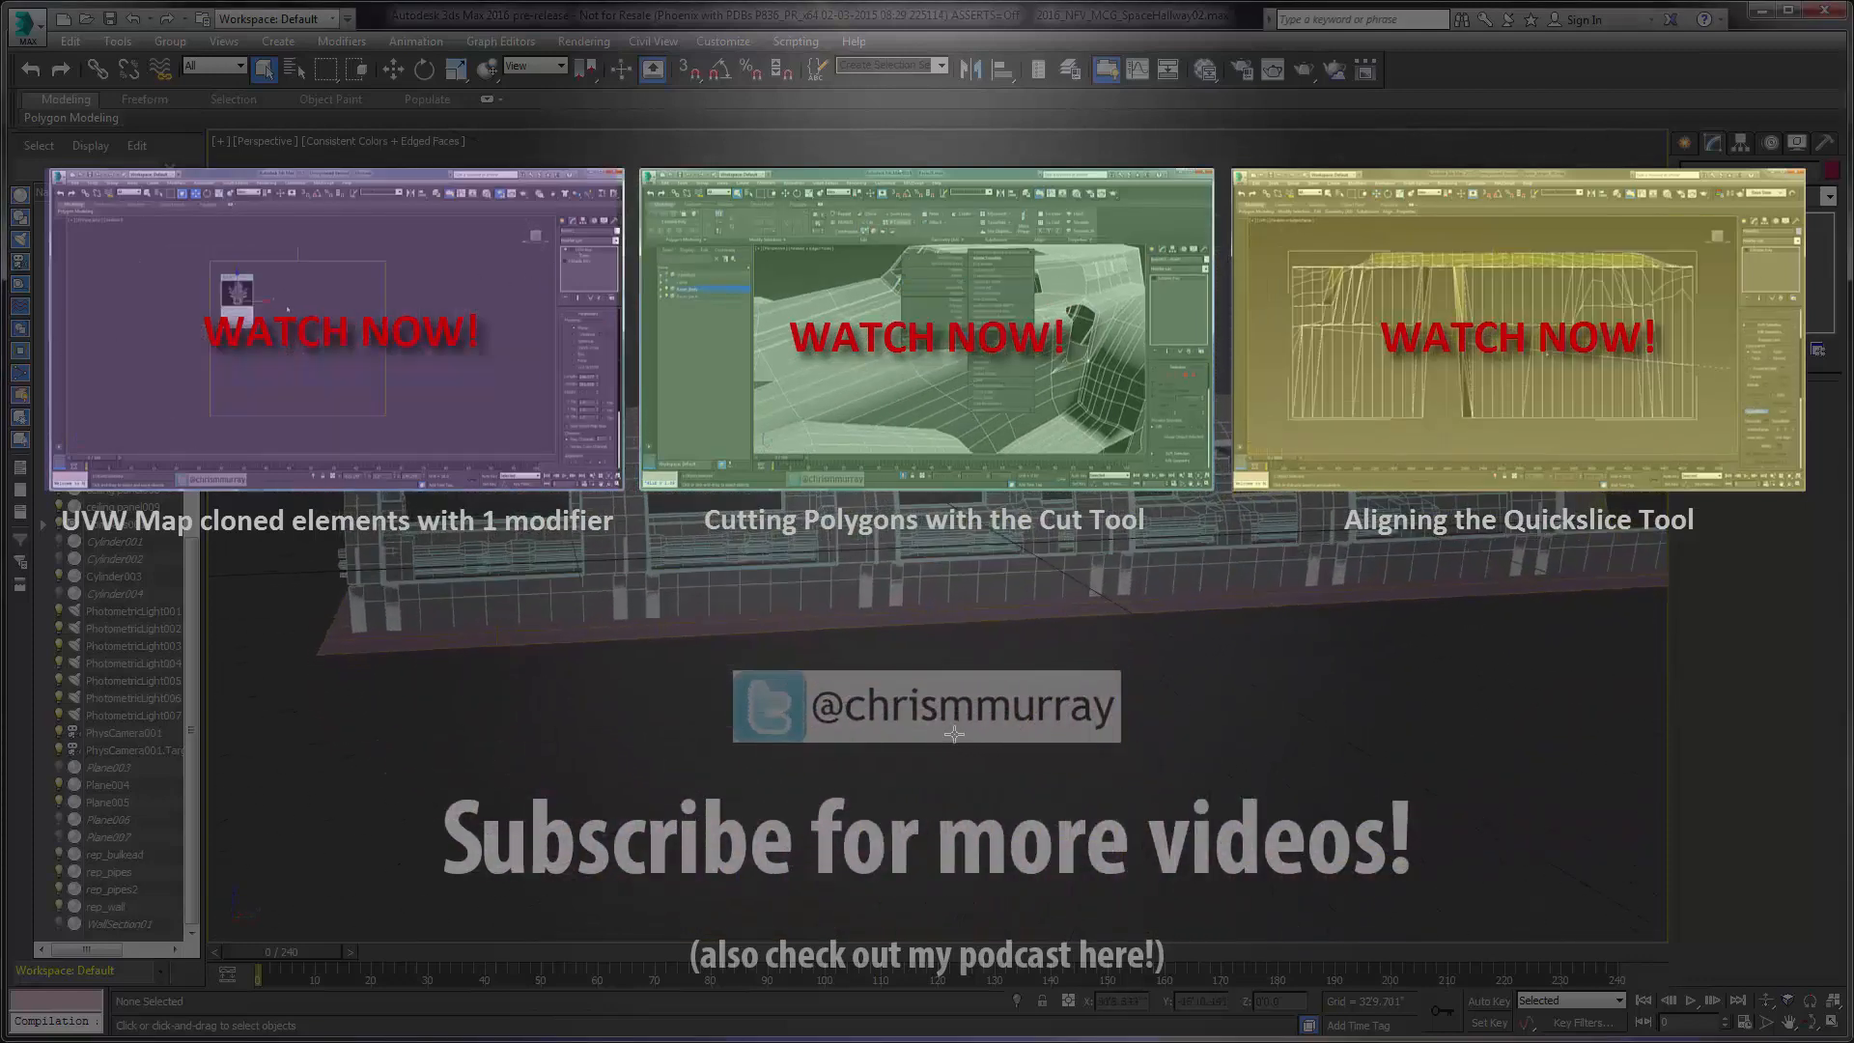
alt+middle_drag(1065, 729, 1143, 693)
alt+middle_drag(959, 652, 1101, 686)
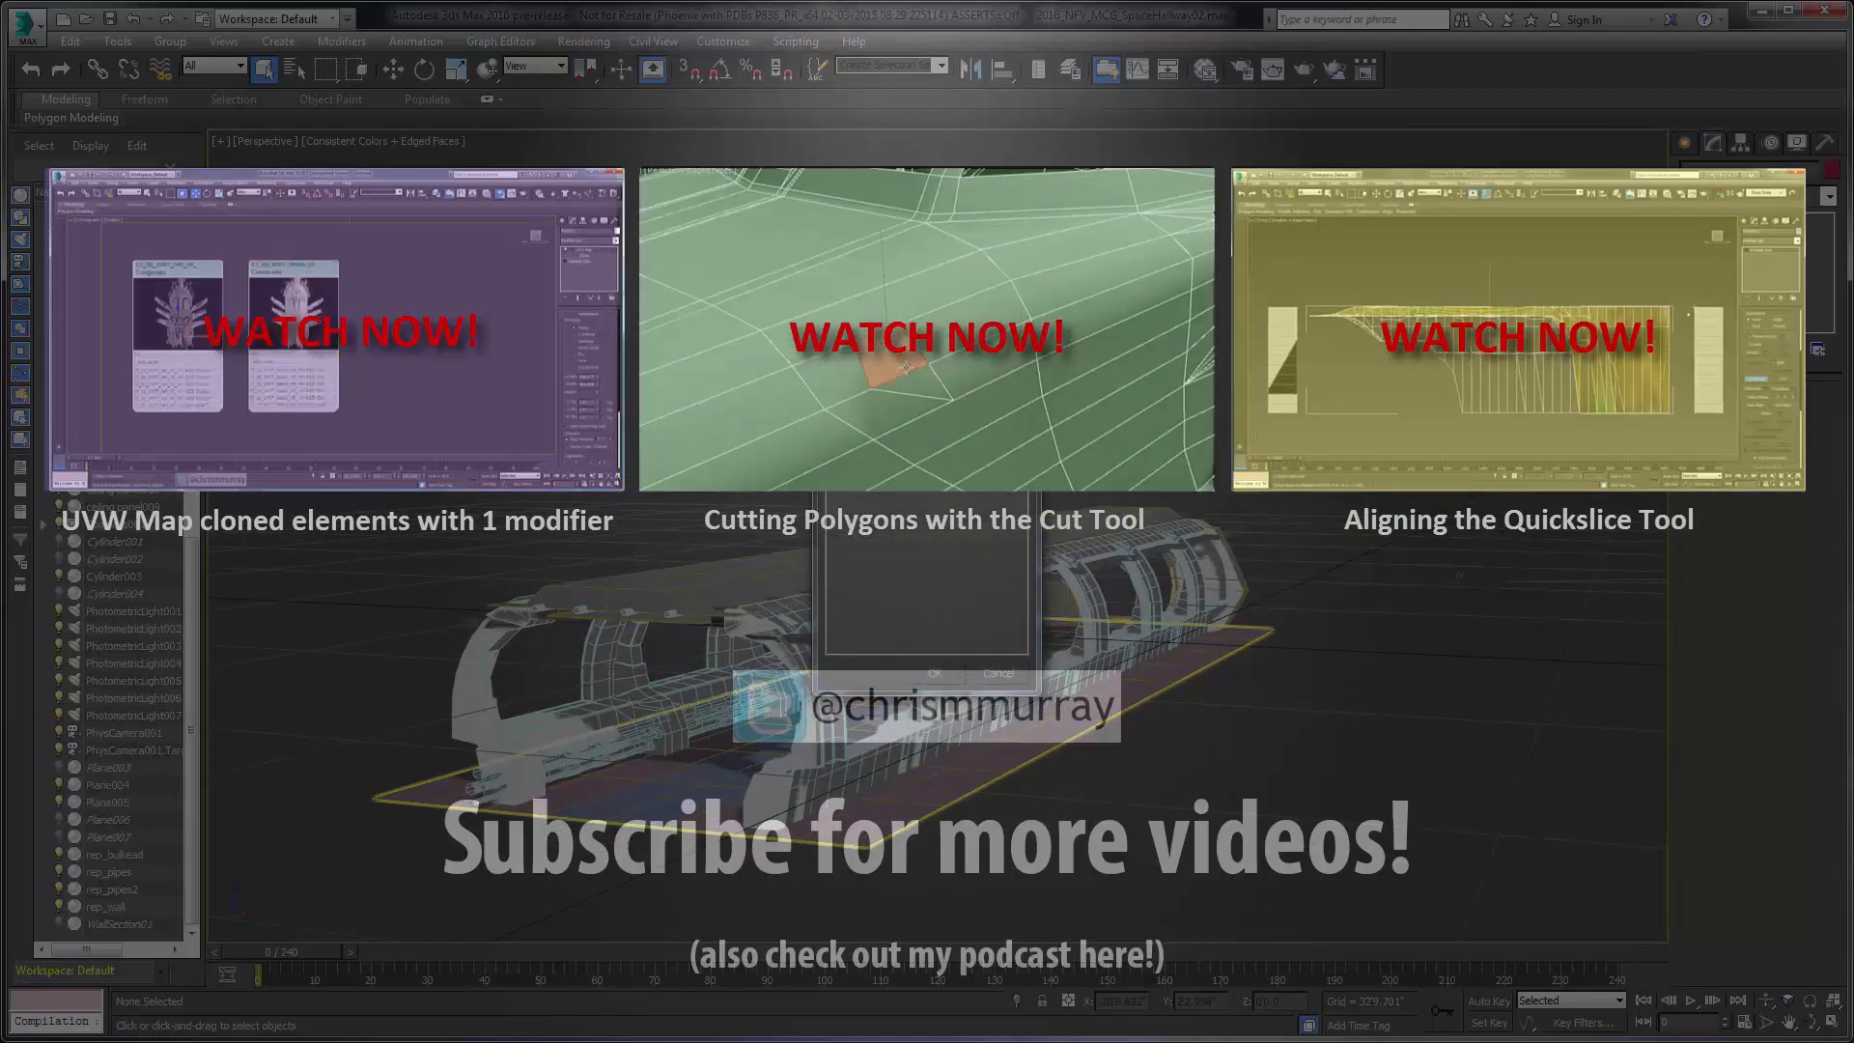
click(935, 673)
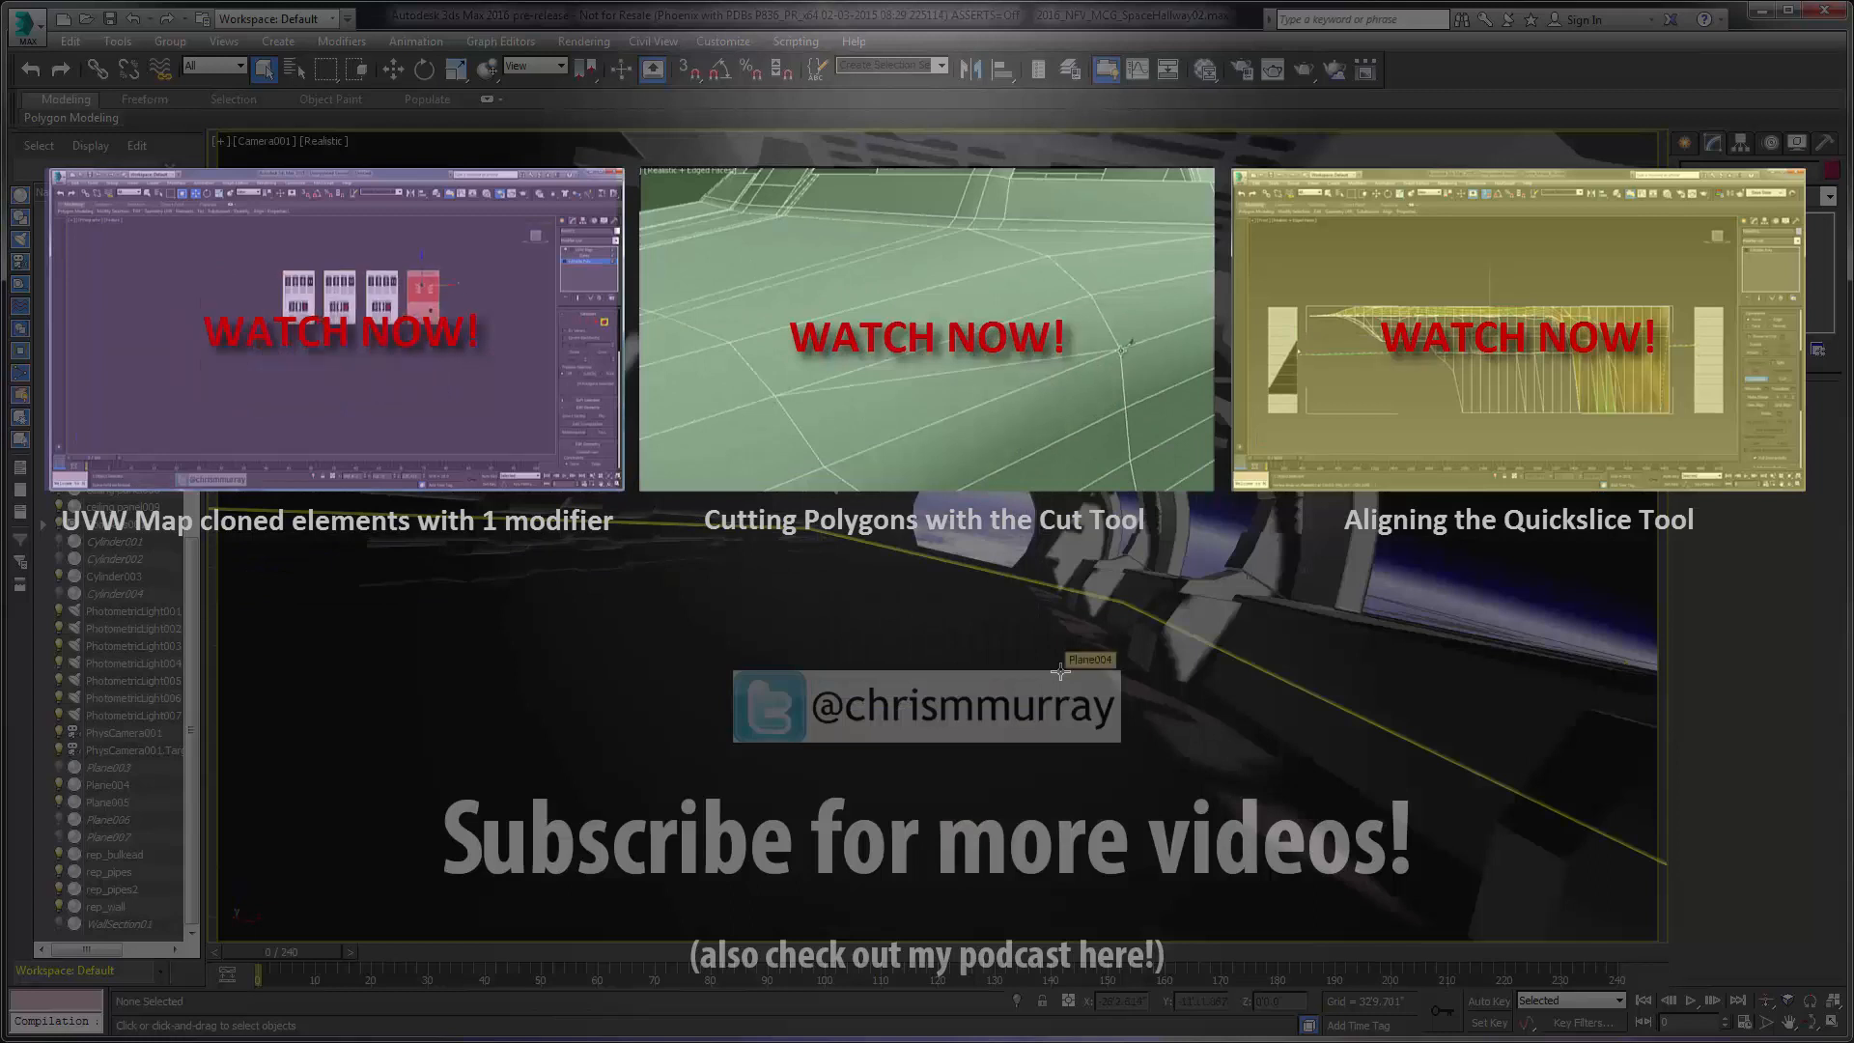